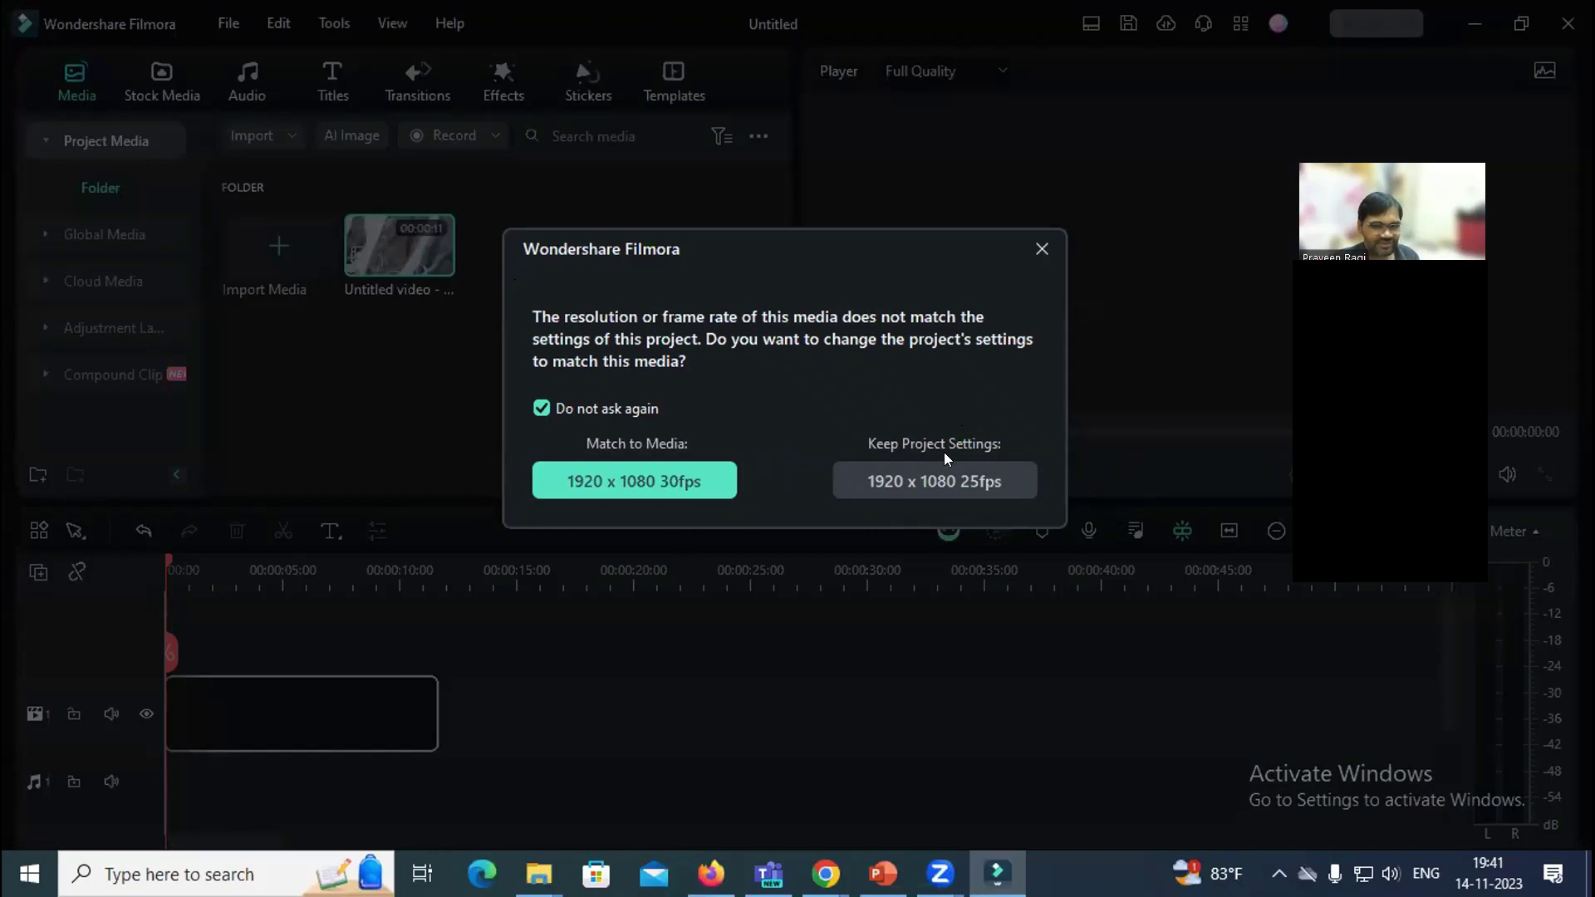
Keep the project settings at 1920 x 1080 25fps for the clip added to the timeline.
click(938, 476)
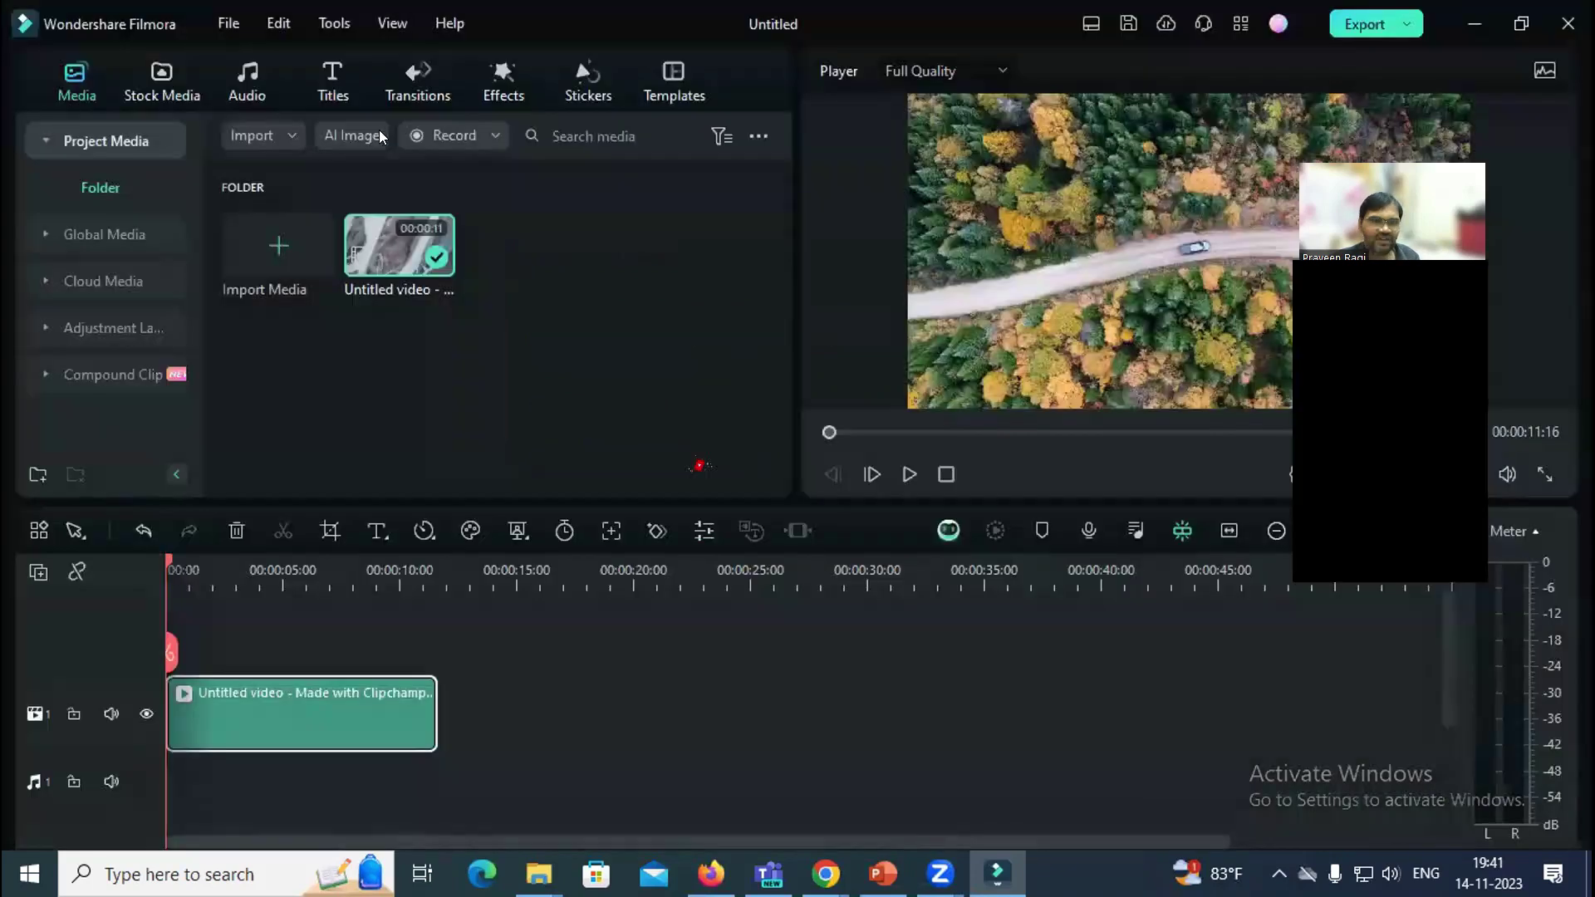
Import Mandala art.mp4 from the Downloads folder and try to place it on the video track.
click(267, 135)
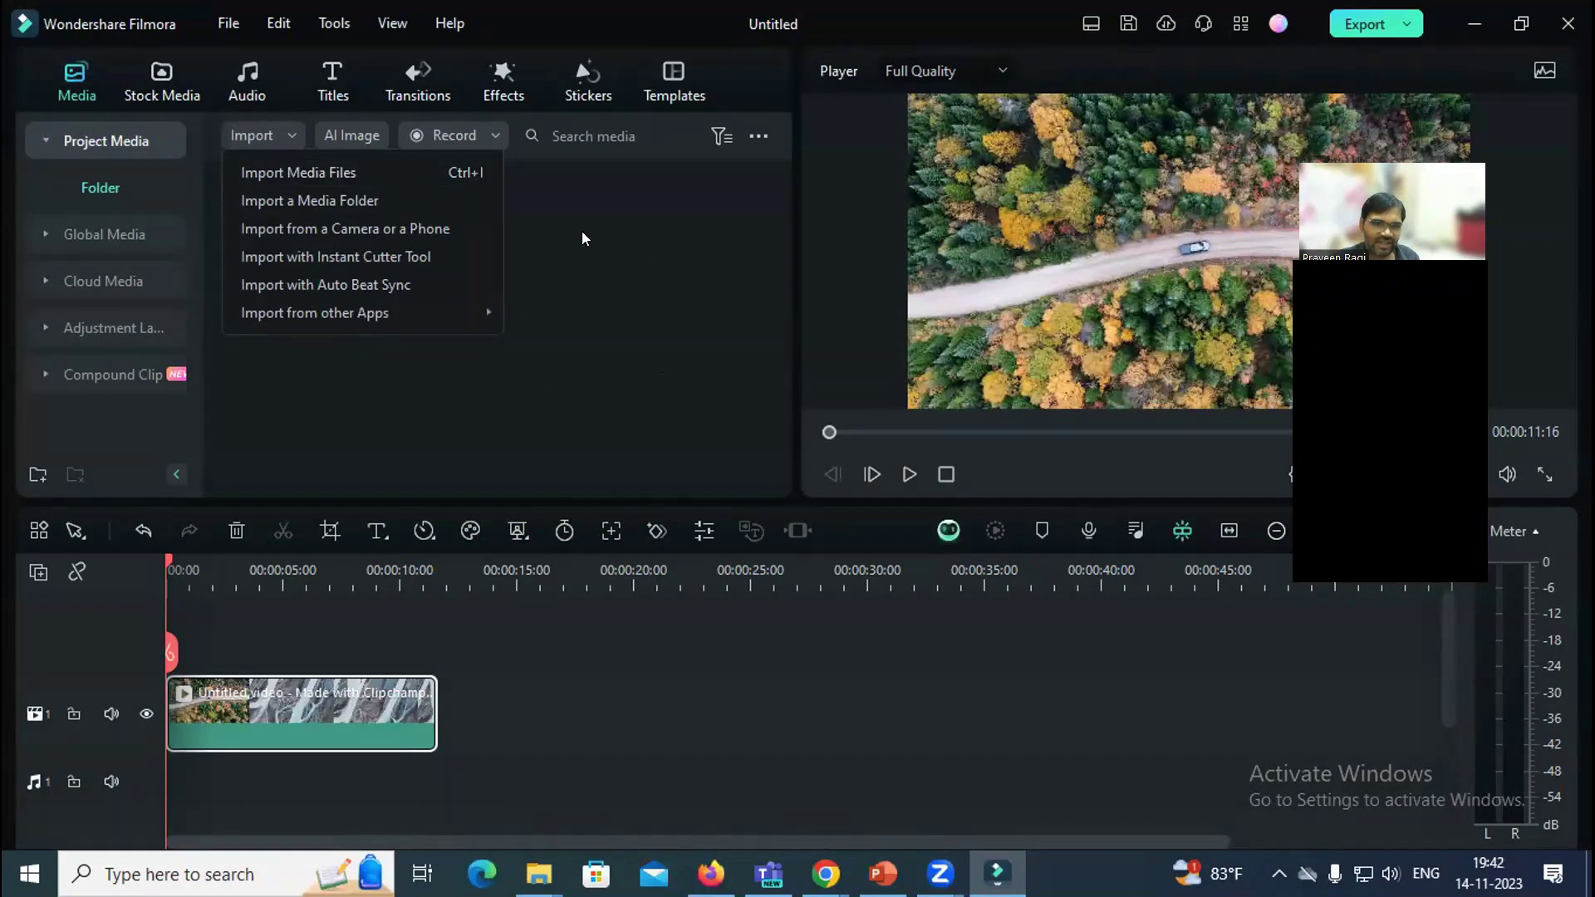
key(ctrl+i)
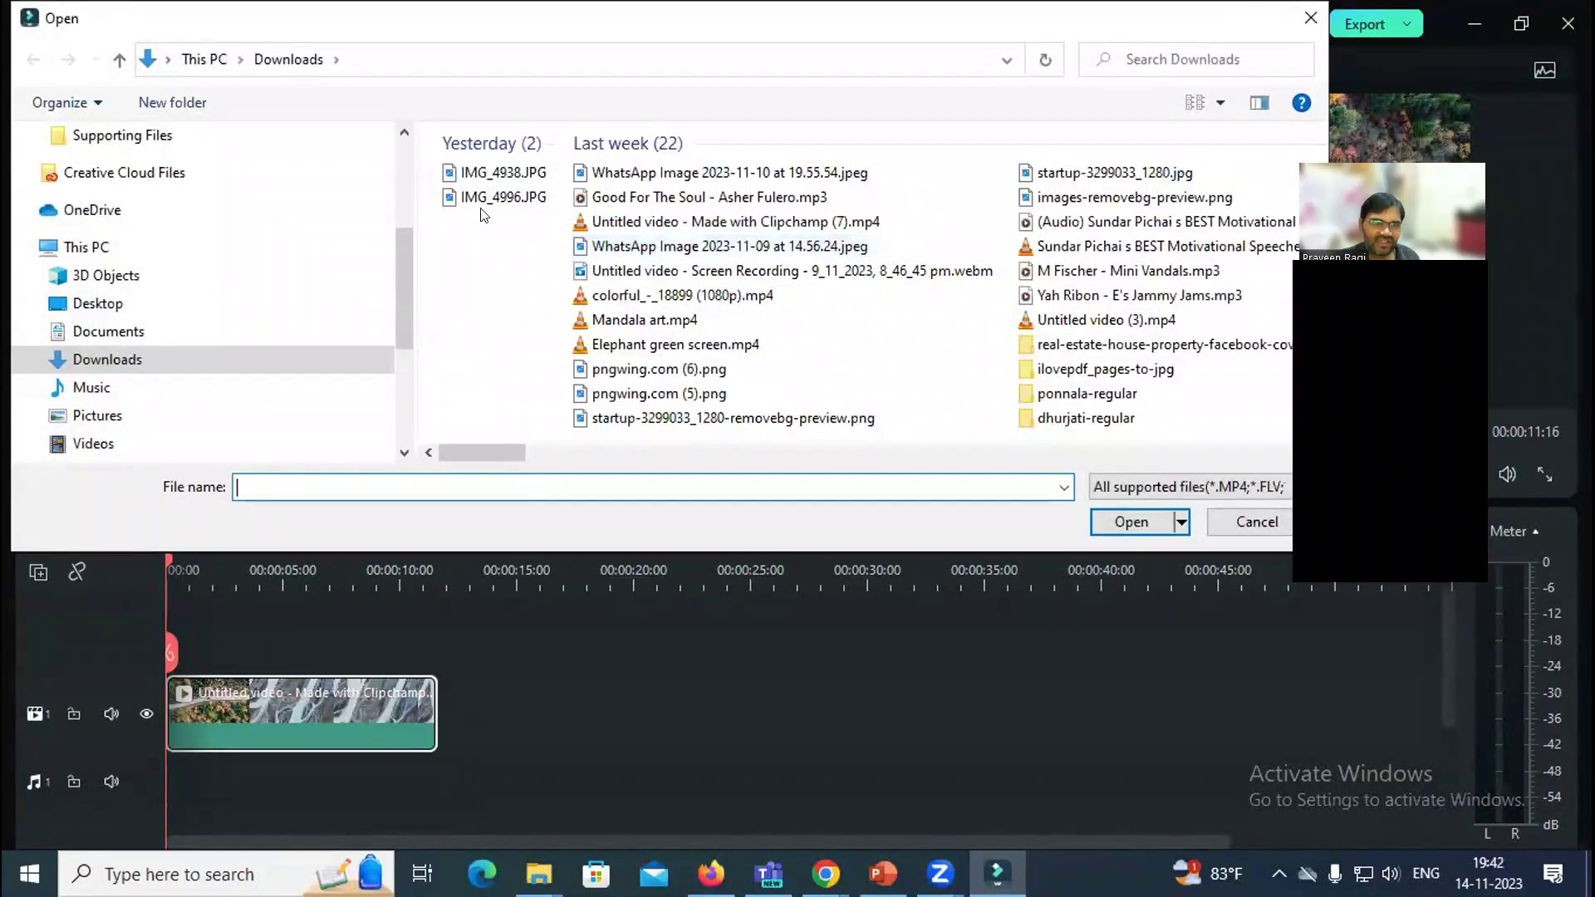
drag(71, 25, 176, 242)
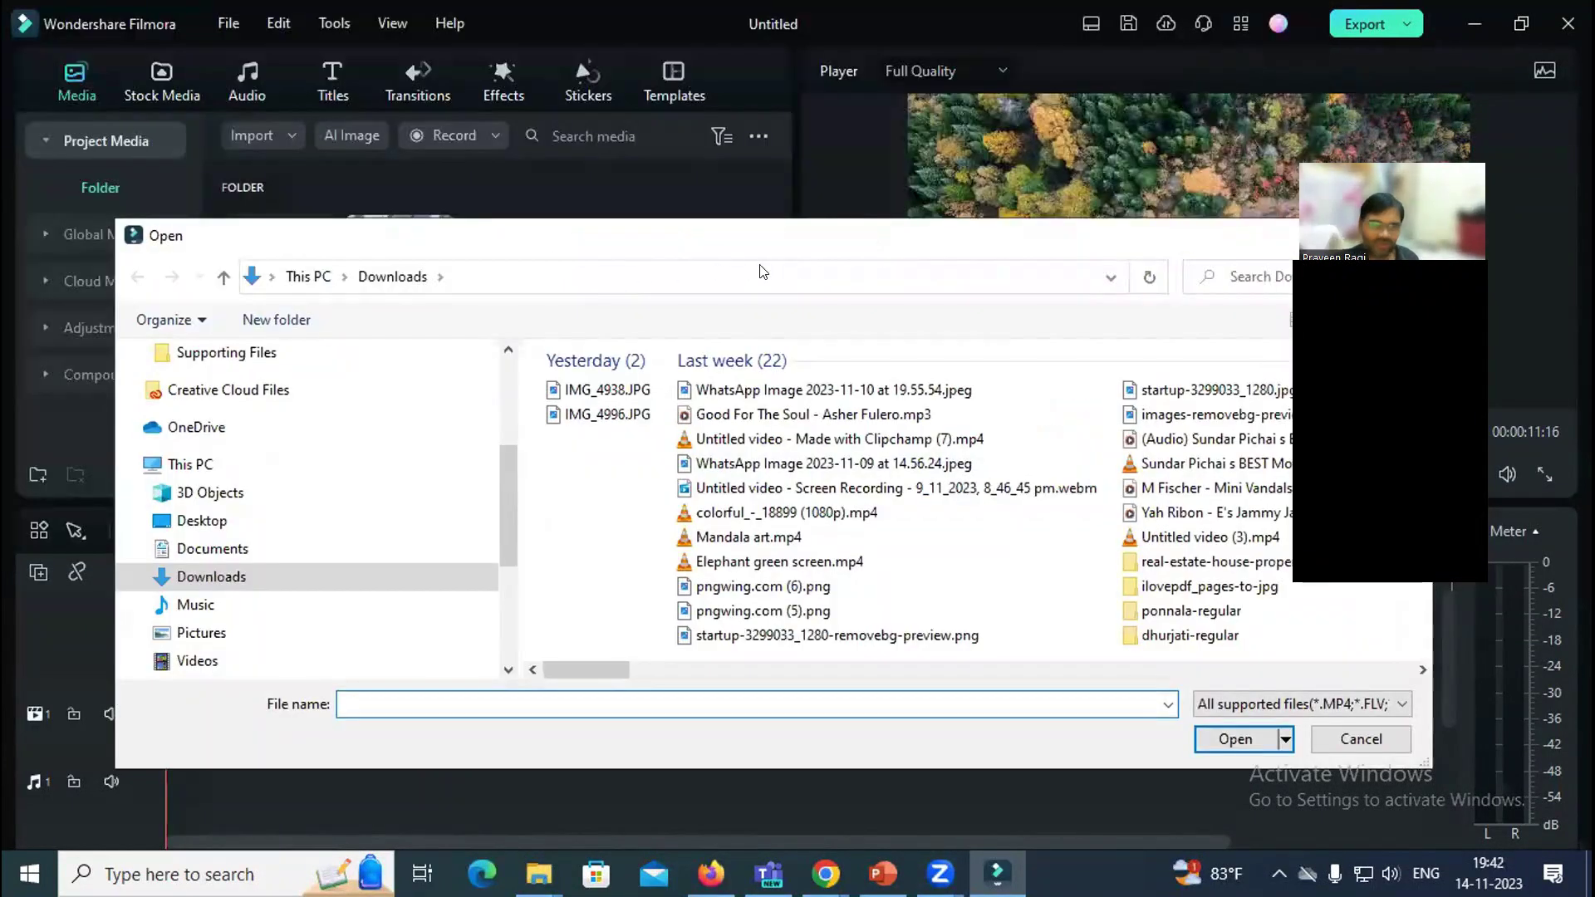
drag(789, 235, 632, 221)
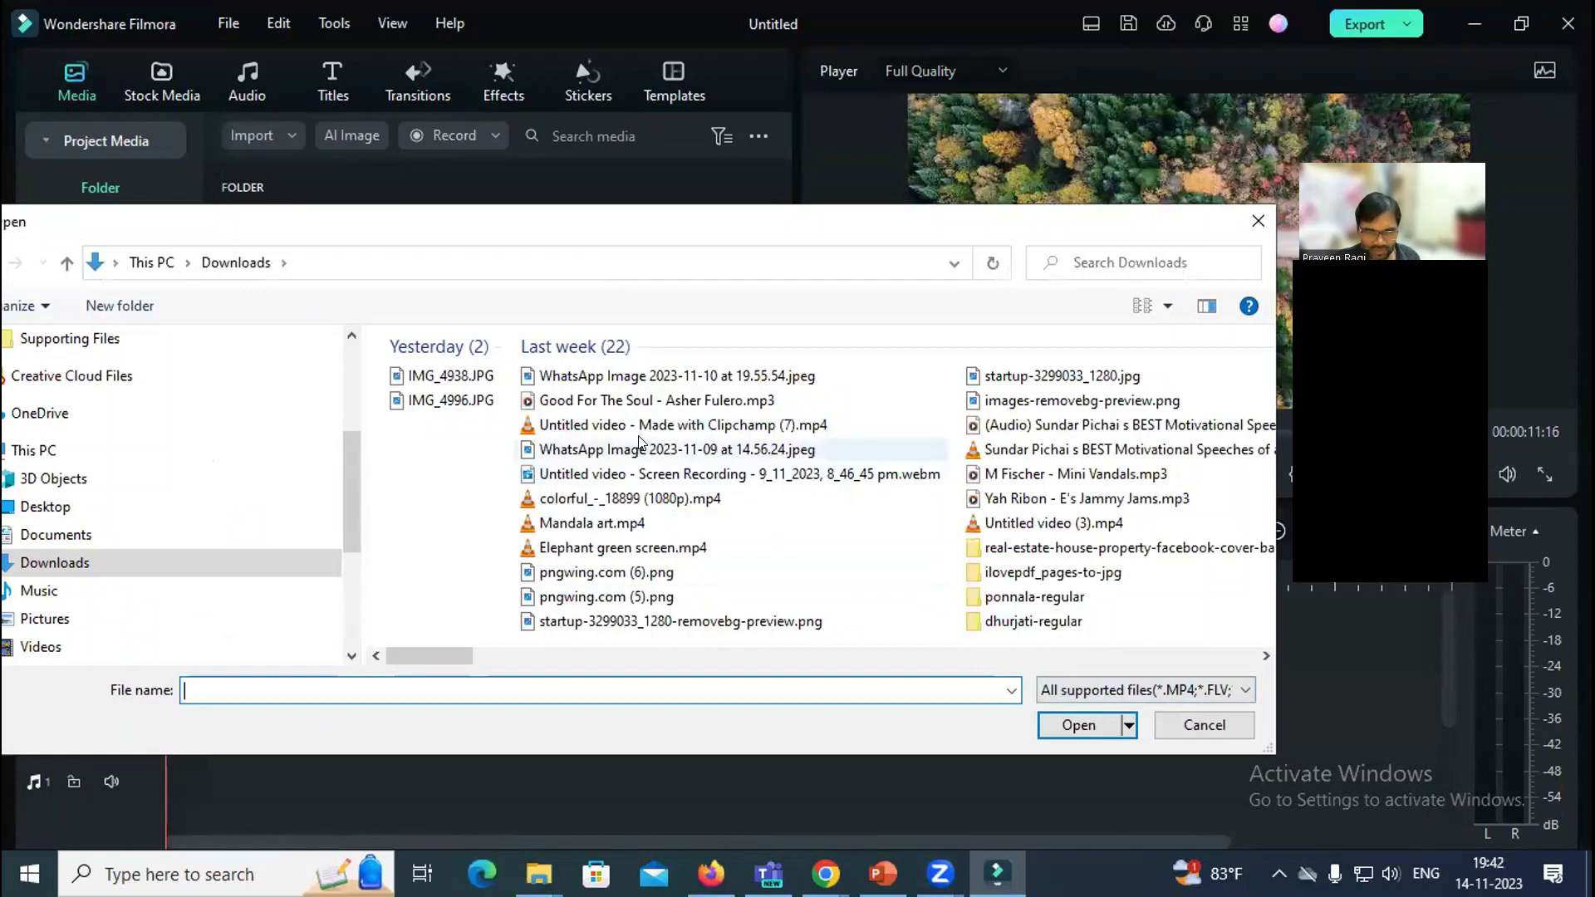
click(590, 523)
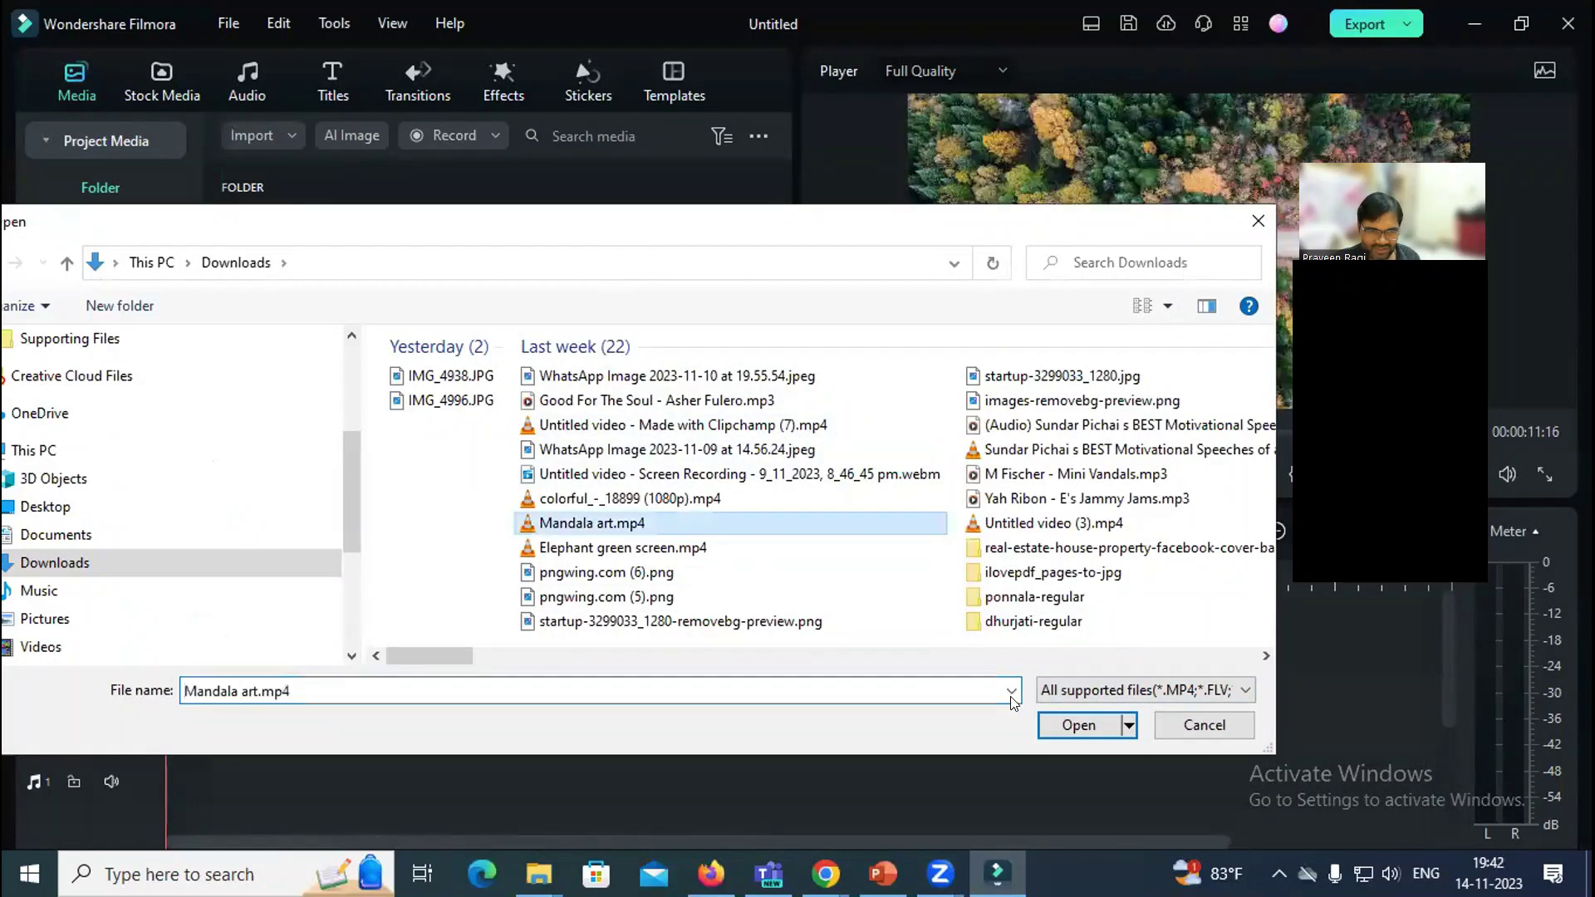
click(1074, 725)
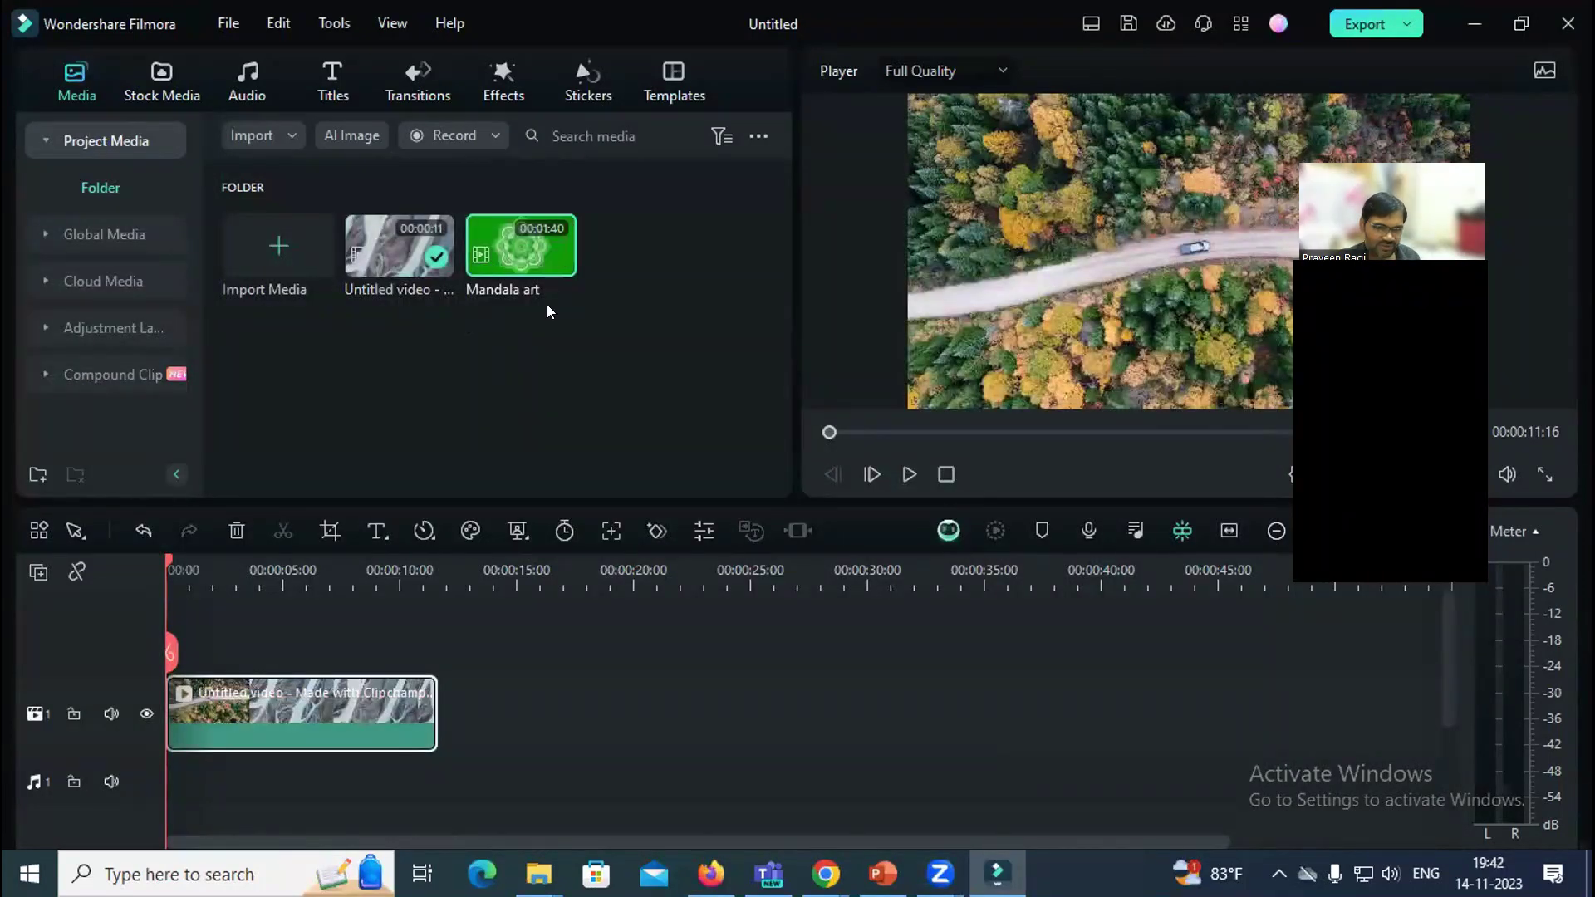
drag(520, 245, 475, 701)
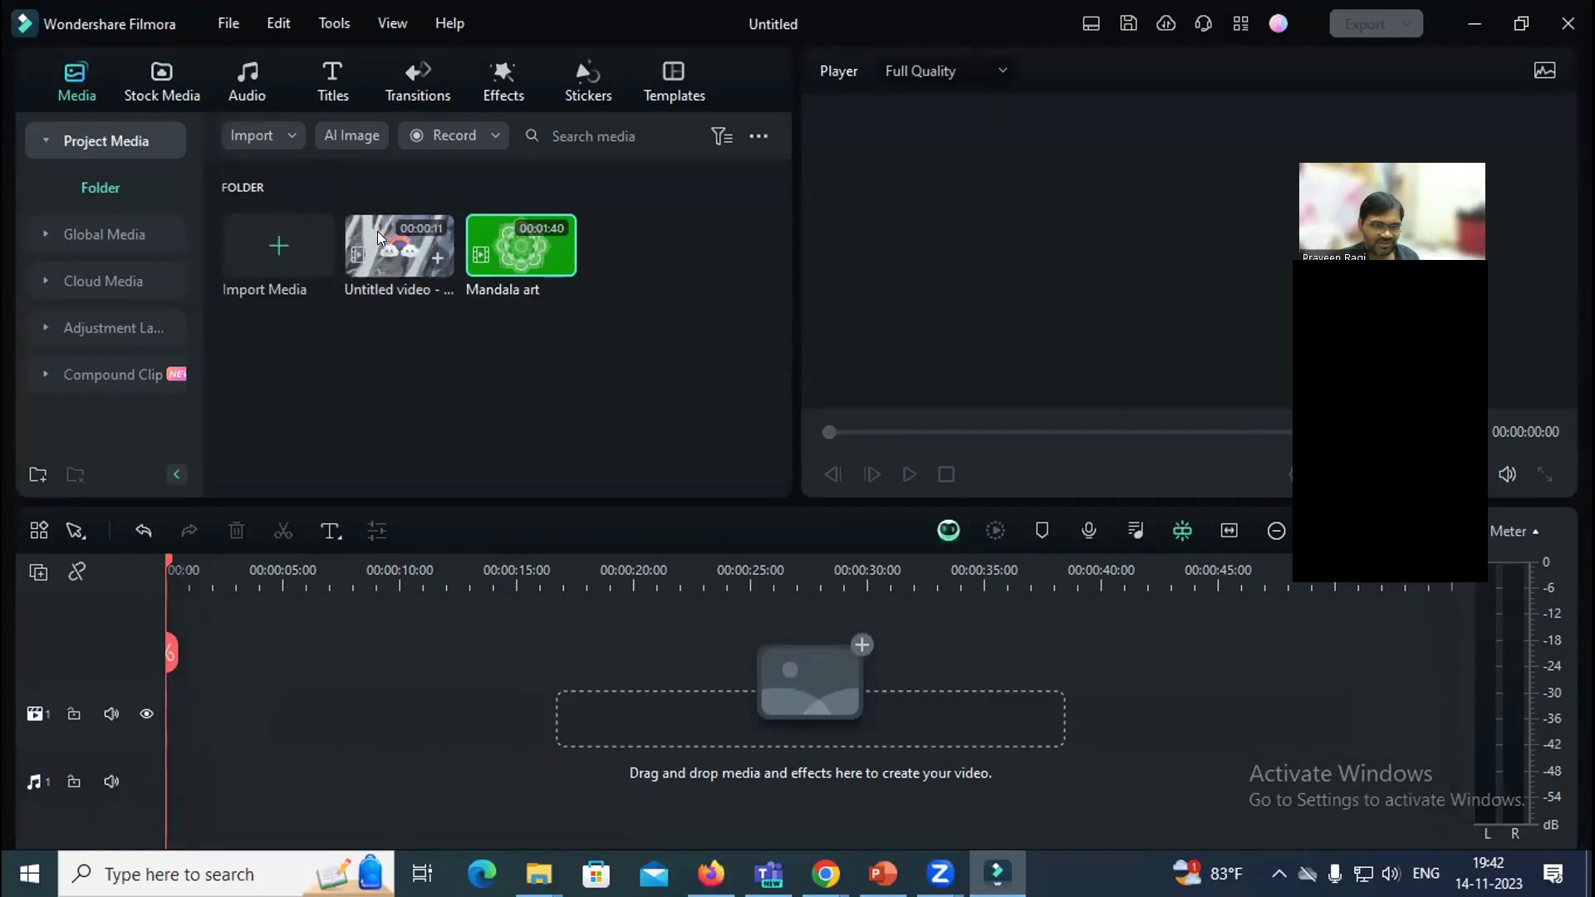
Open the Instant Cutter Tool for importing and switch it to Merge mode.
click(286, 133)
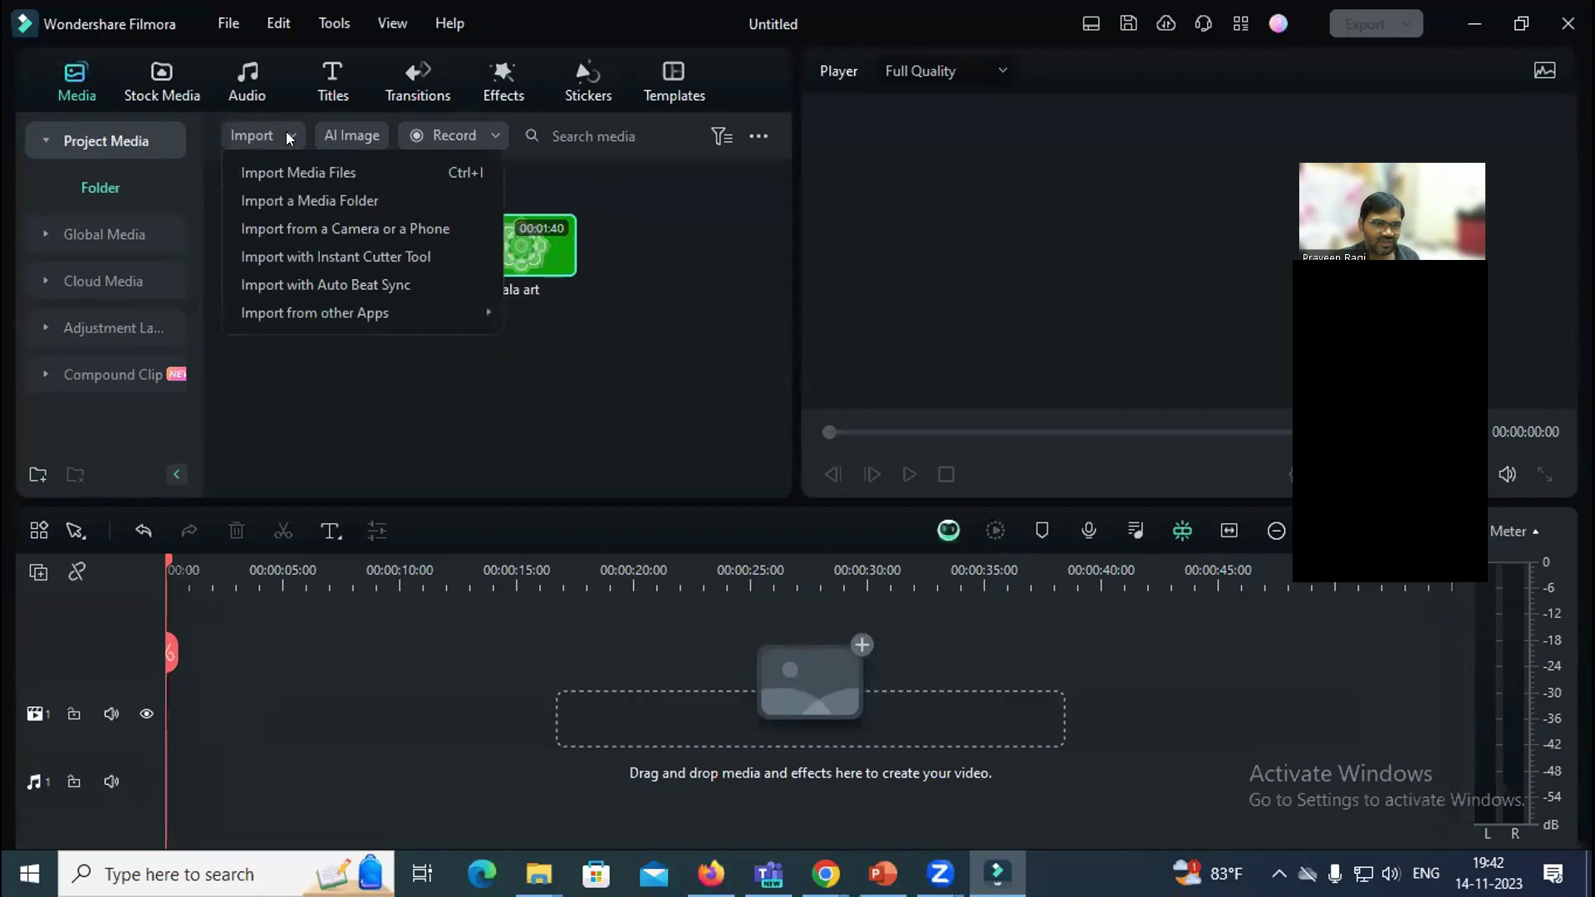
click(332, 258)
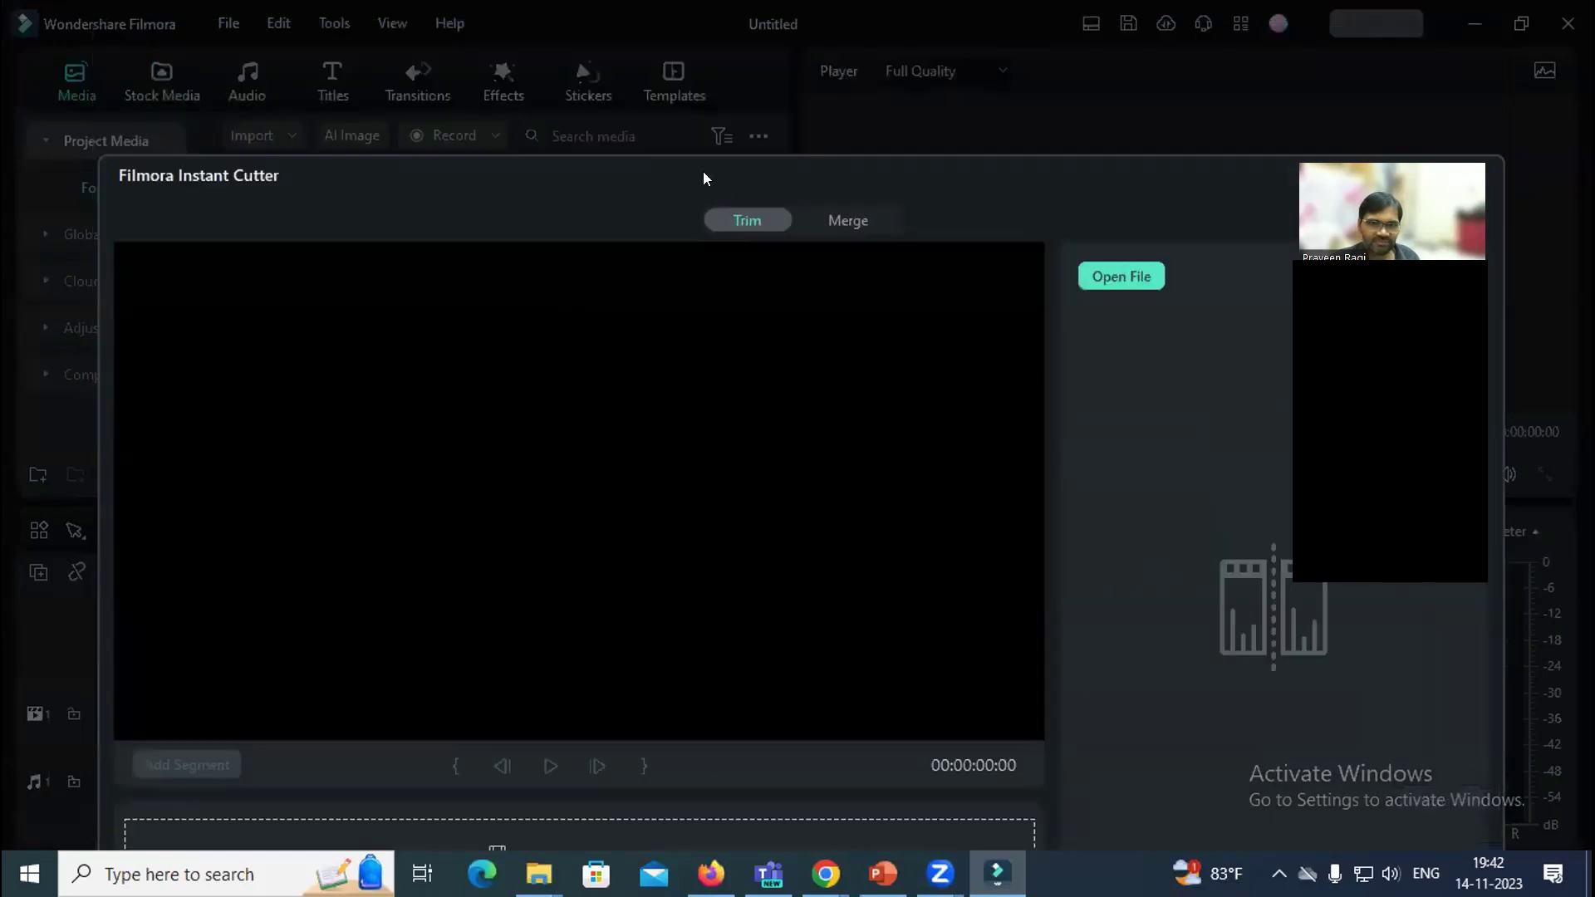
drag(703, 178, 683, 123)
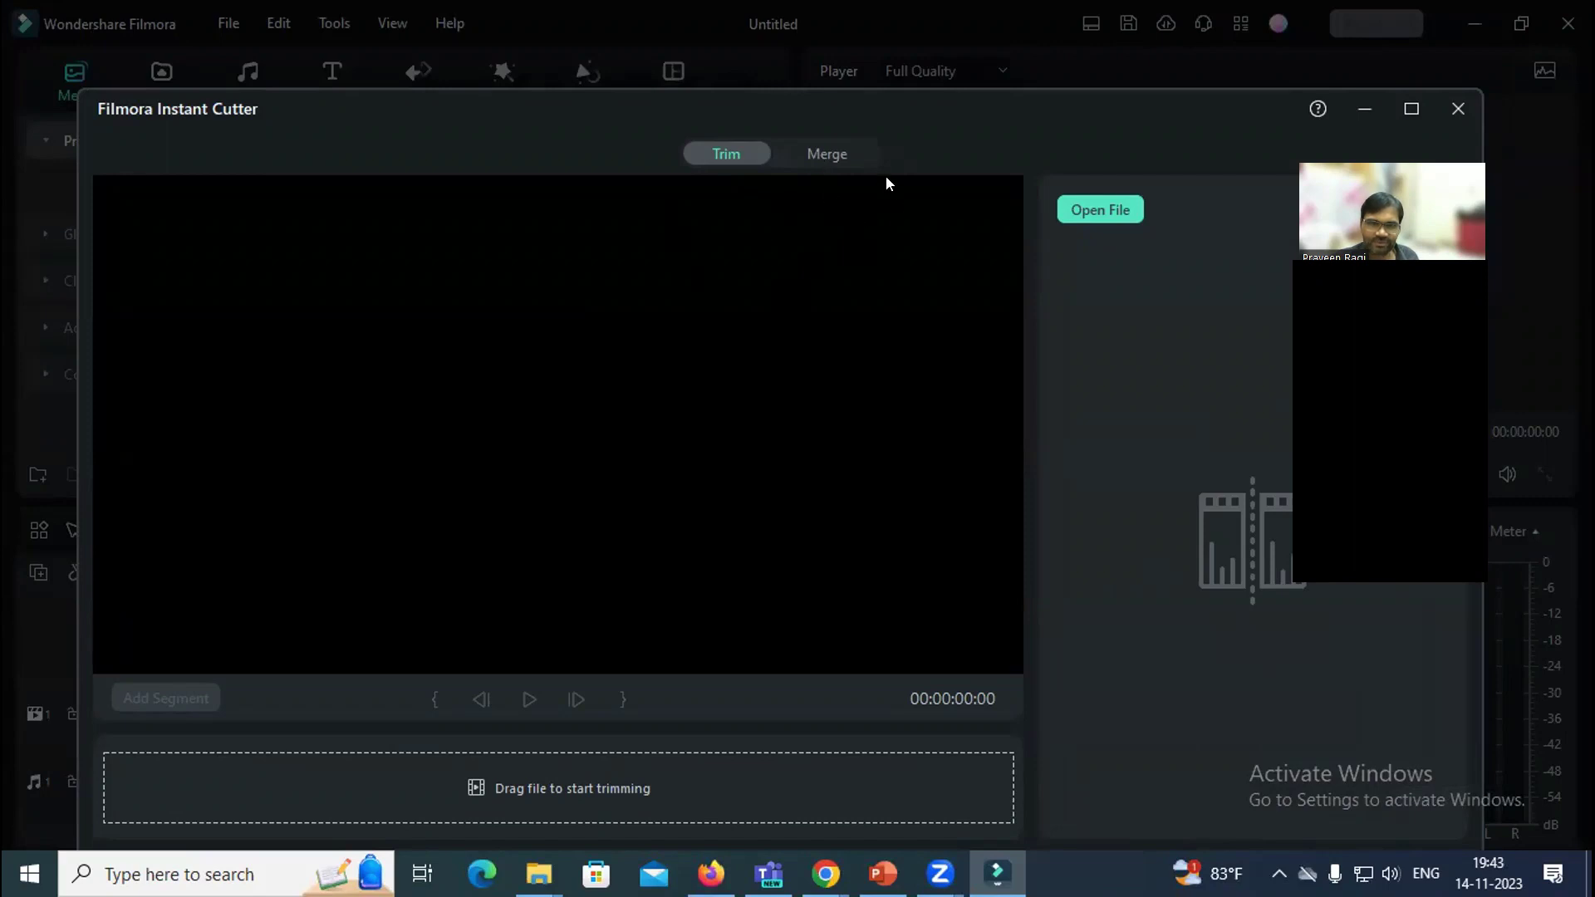
click(826, 151)
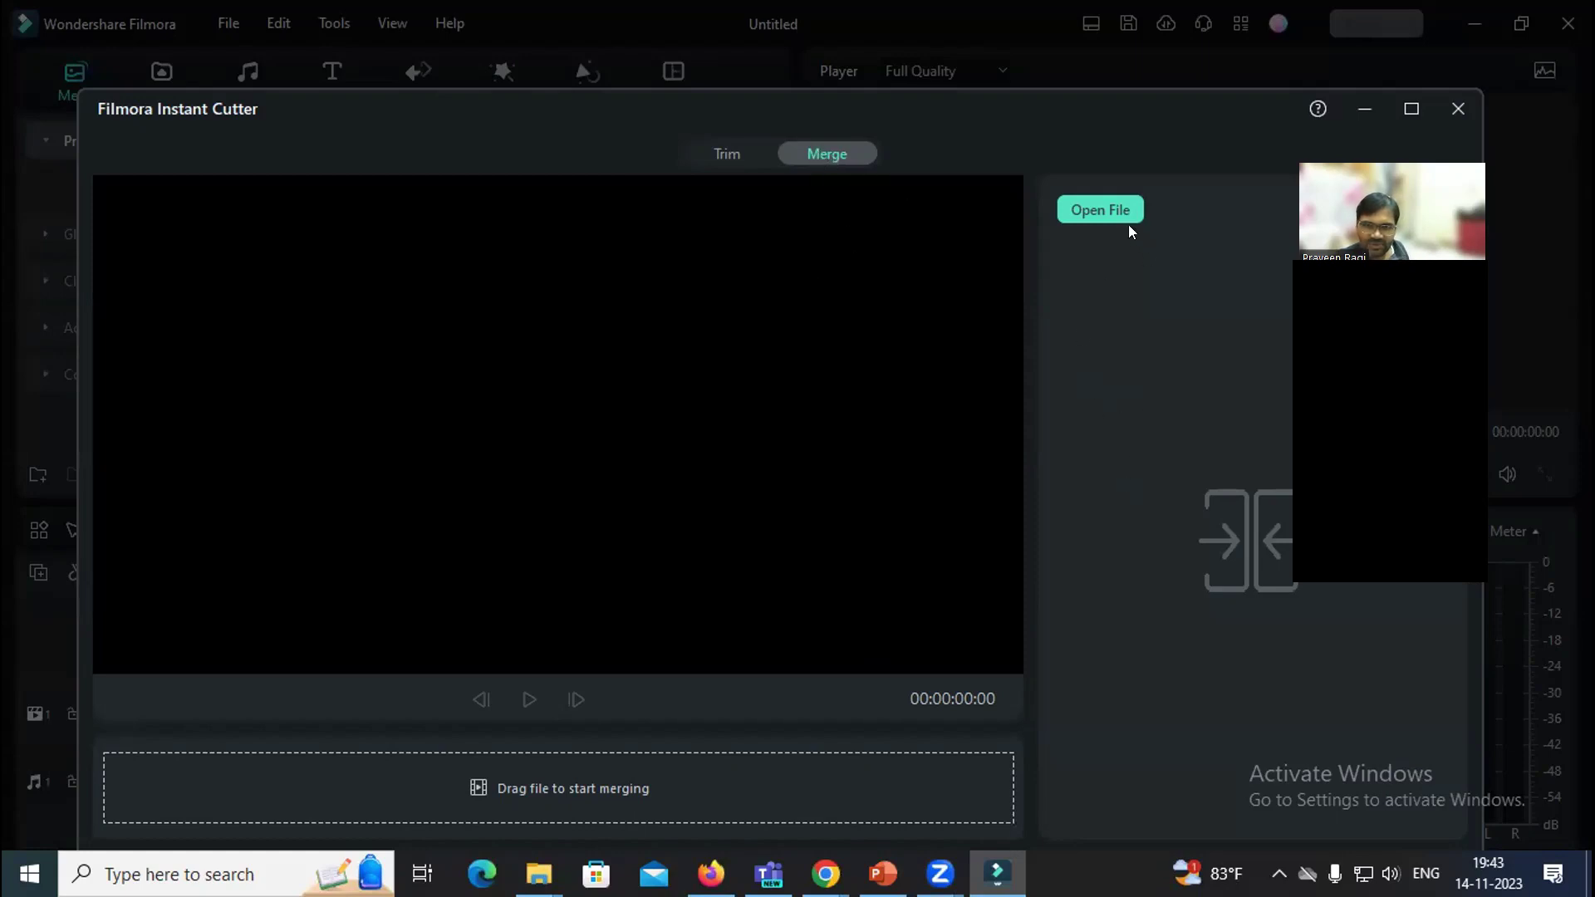
Browse for files to merge in the Microsoft PowerPoint Tutorials_Telugu_June 2023 folder, under YouTube Projects on Local Disk (D:).
click(1093, 207)
scroll(218, 423, down, 1)
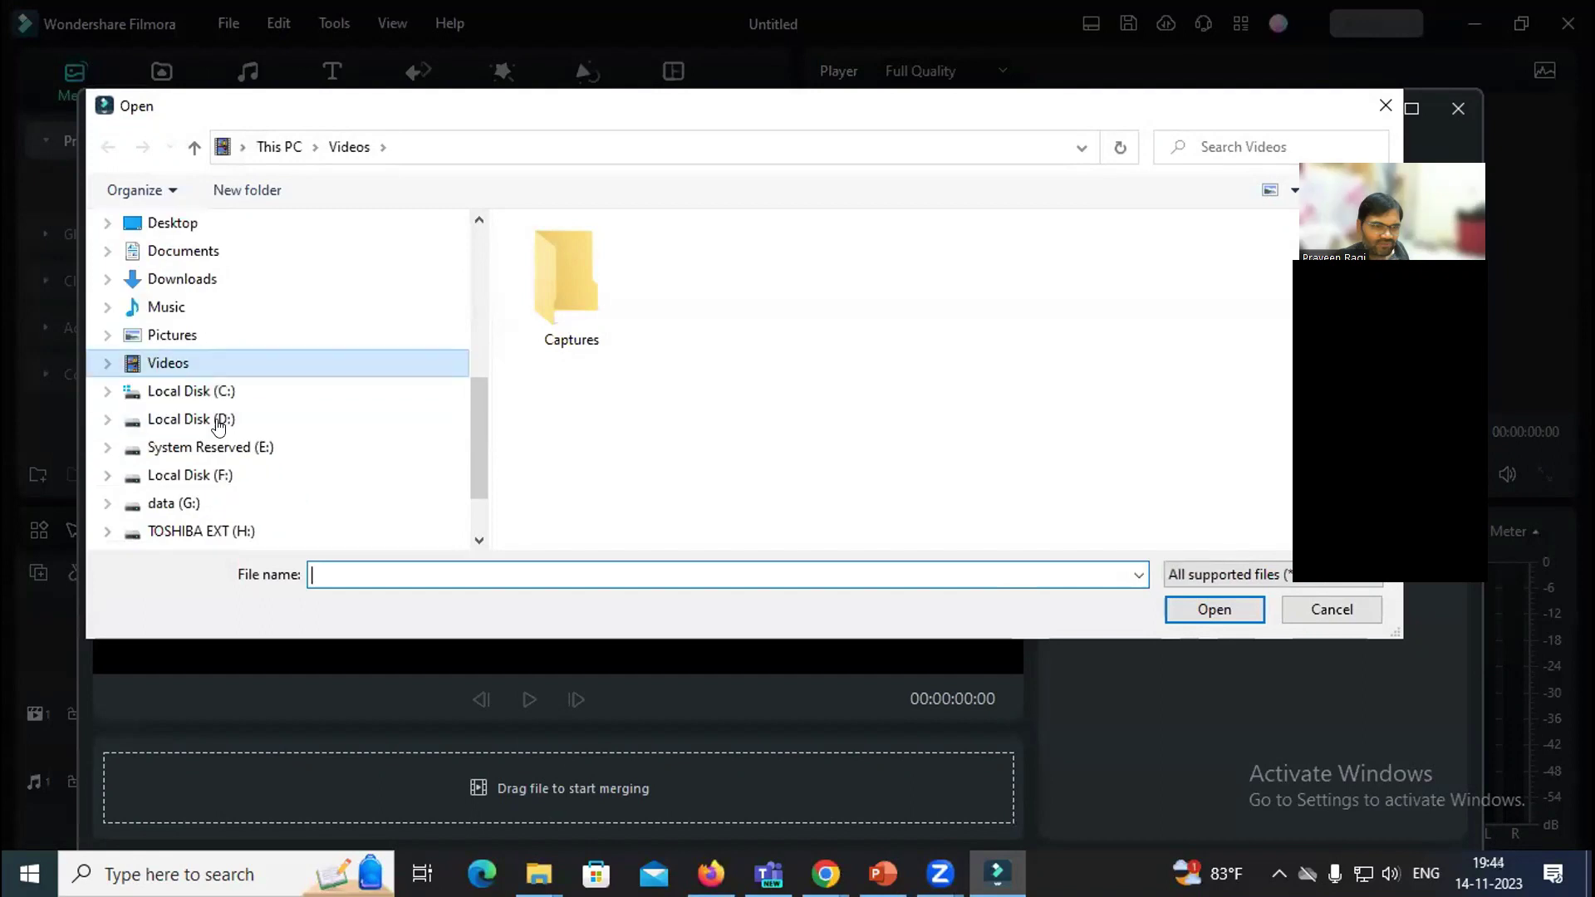
scroll(218, 424, down, 1)
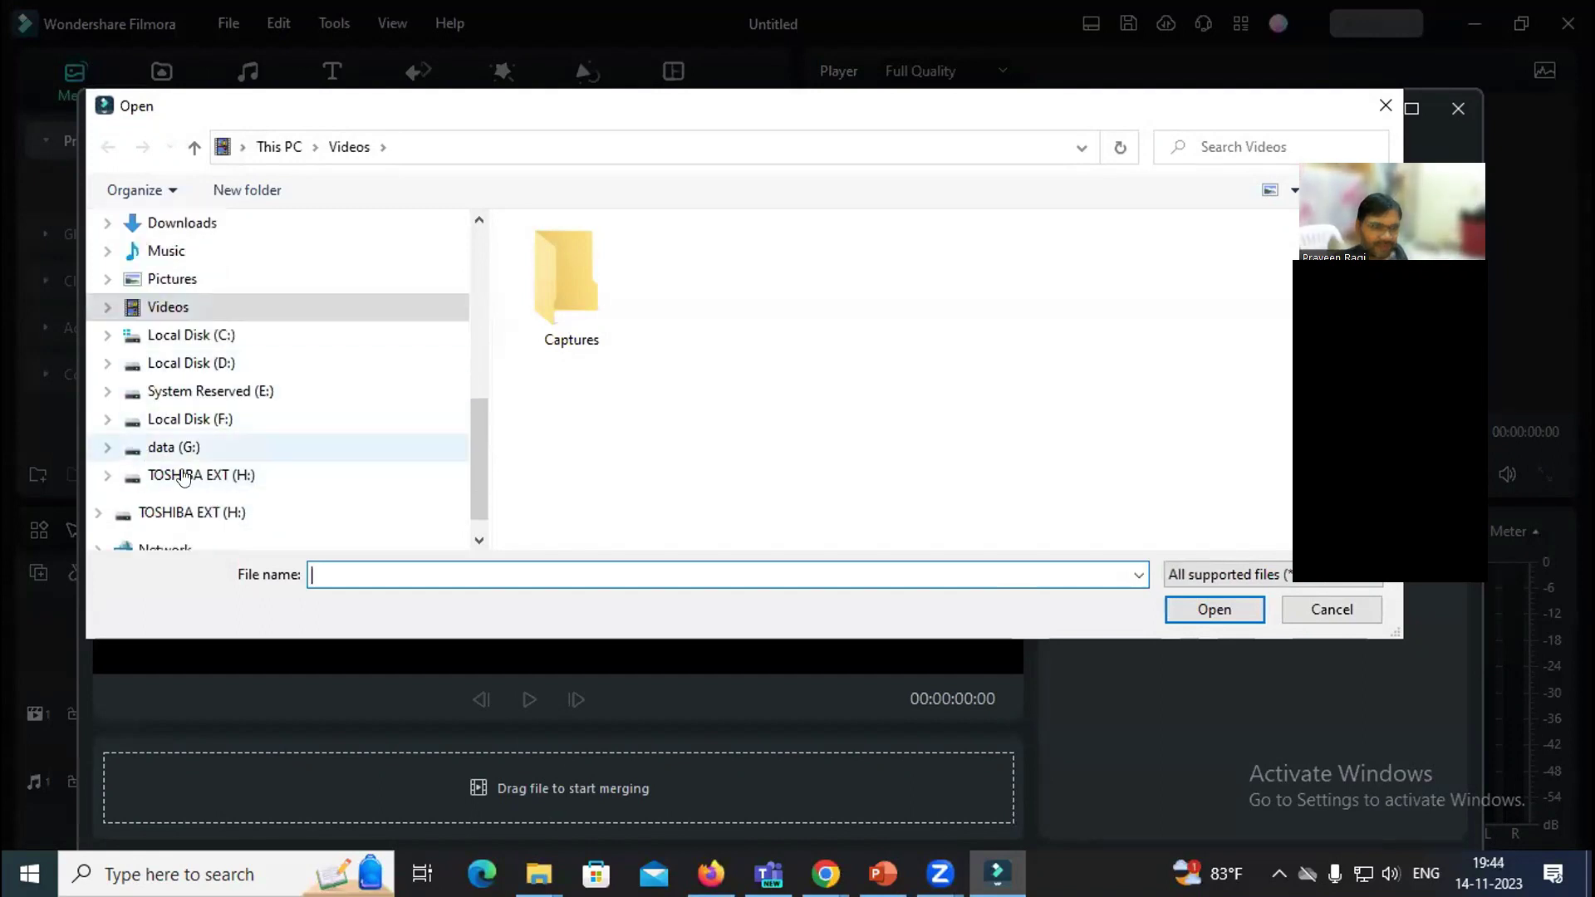
click(206, 368)
double_click(565, 305)
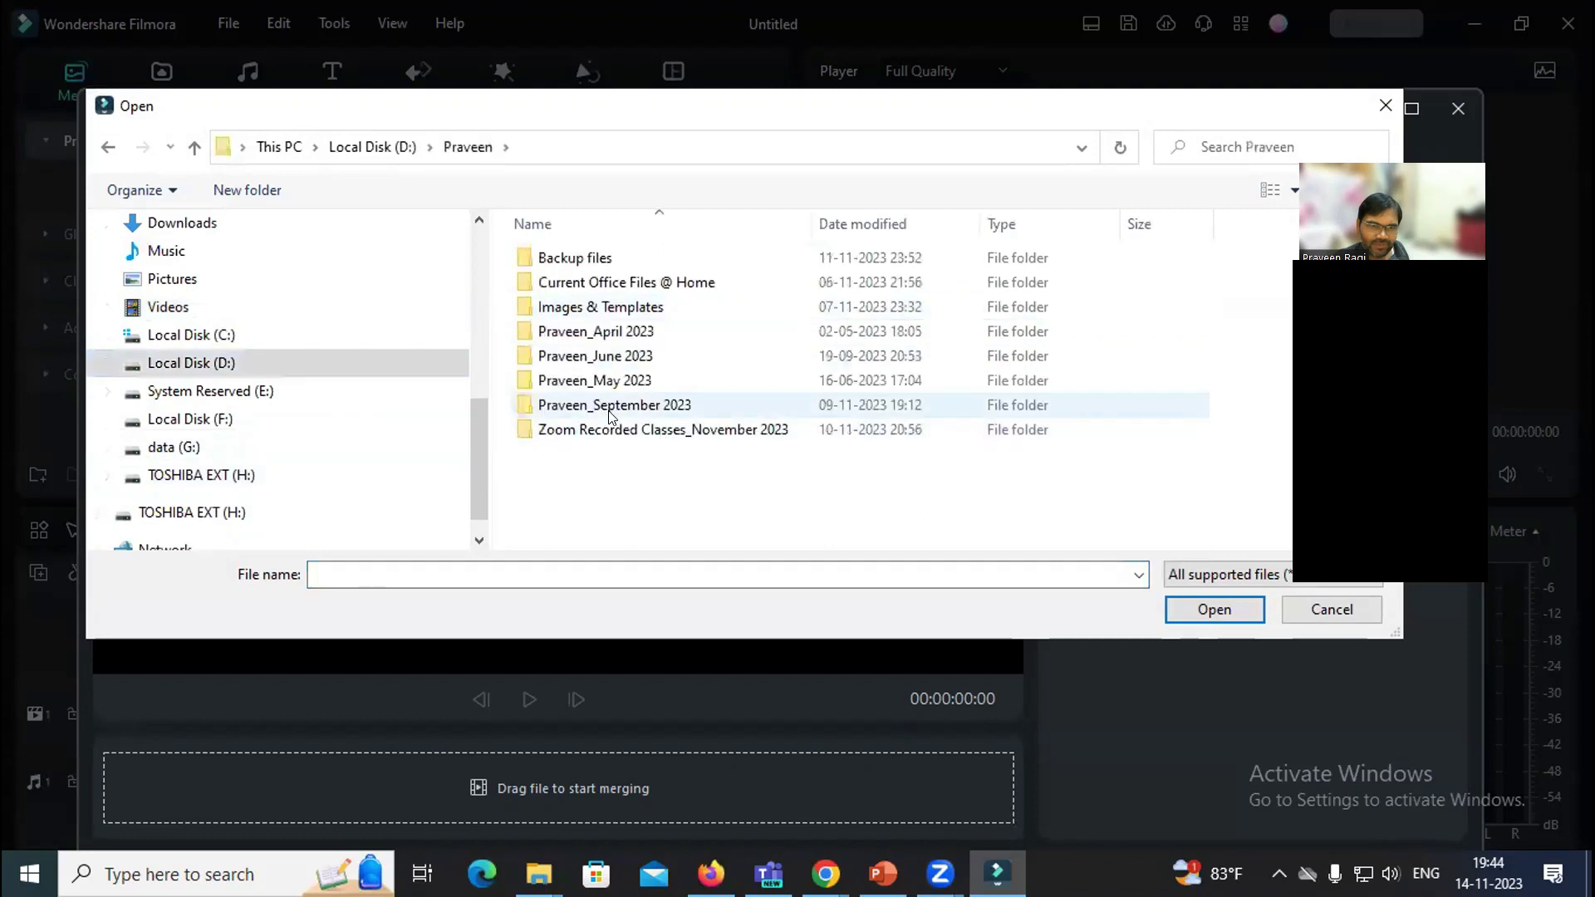
double_click(625, 356)
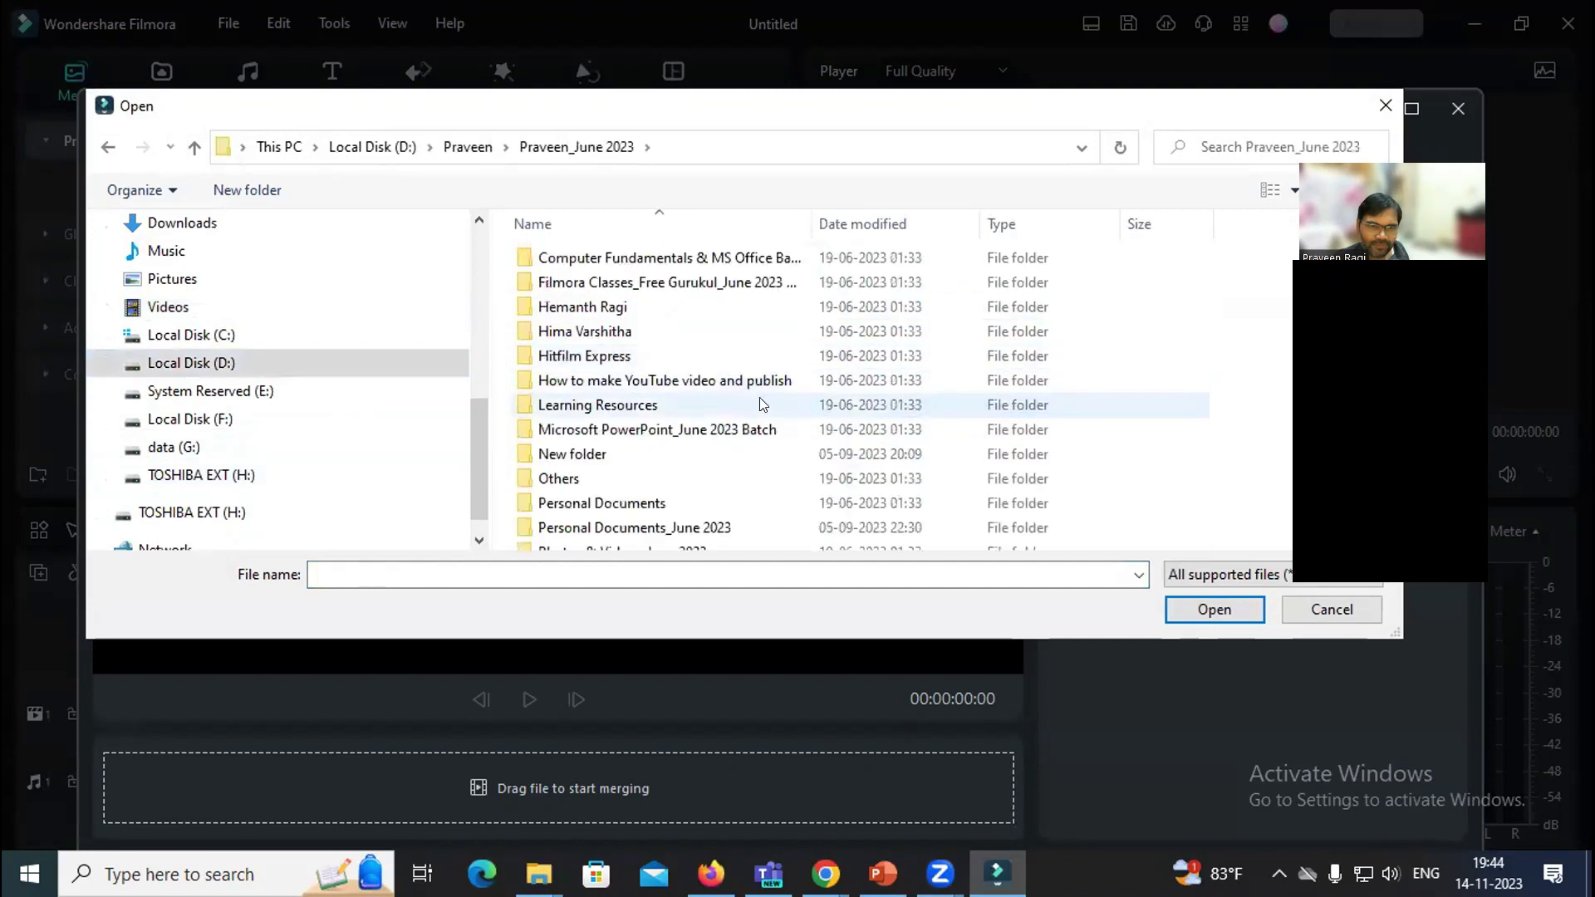
scroll(609, 531, down, 2)
double_click(609, 538)
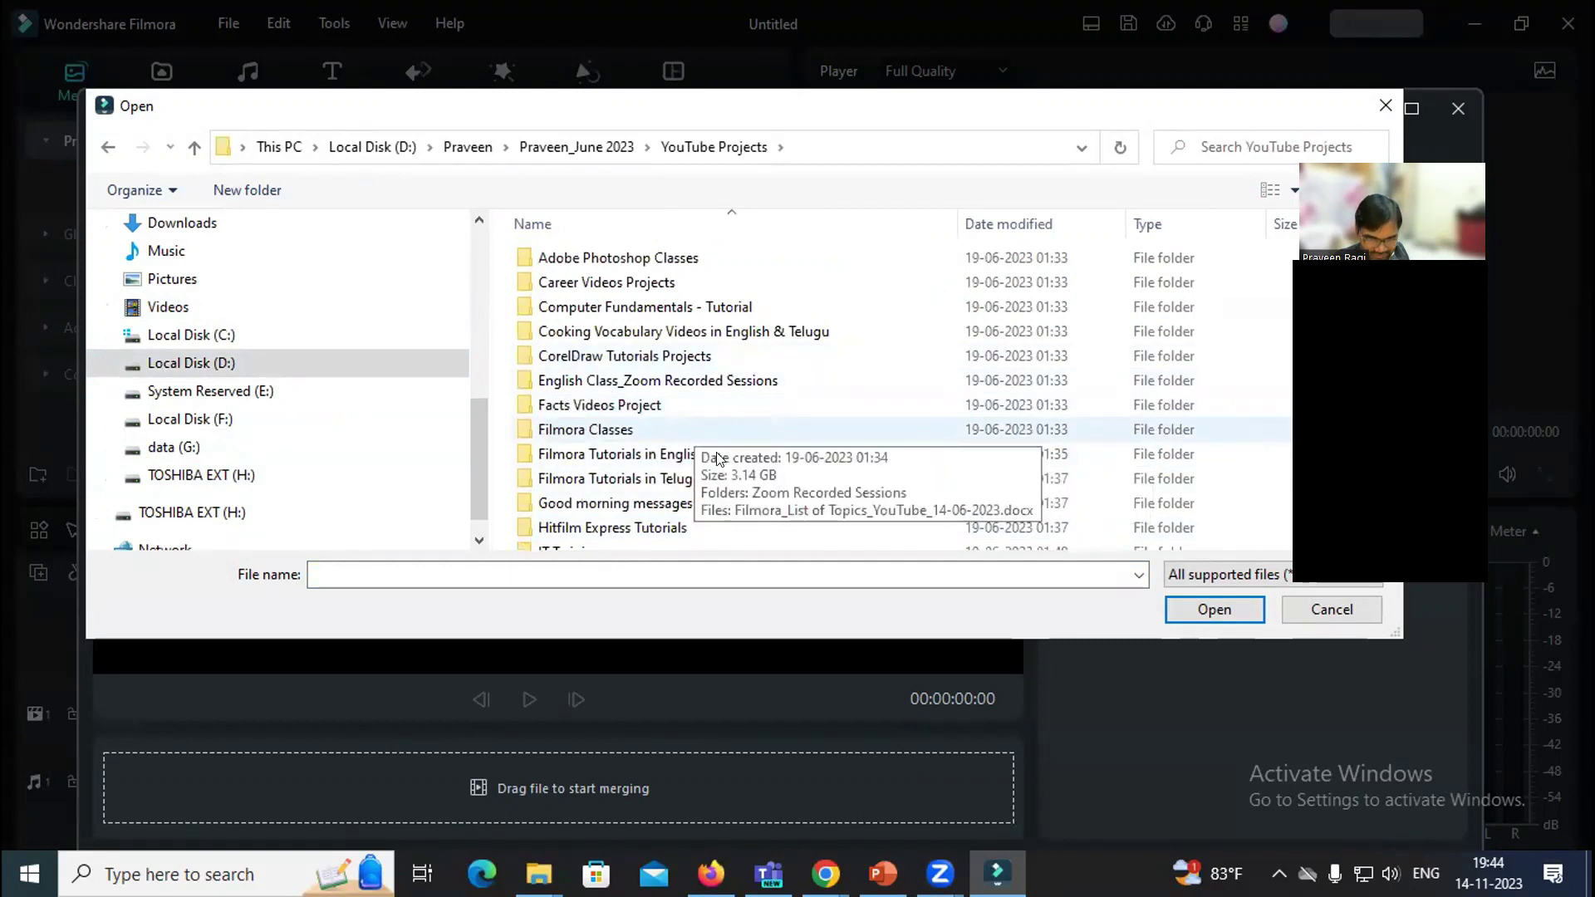
scroll(714, 432, down, 2)
scroll(751, 443, up, 1)
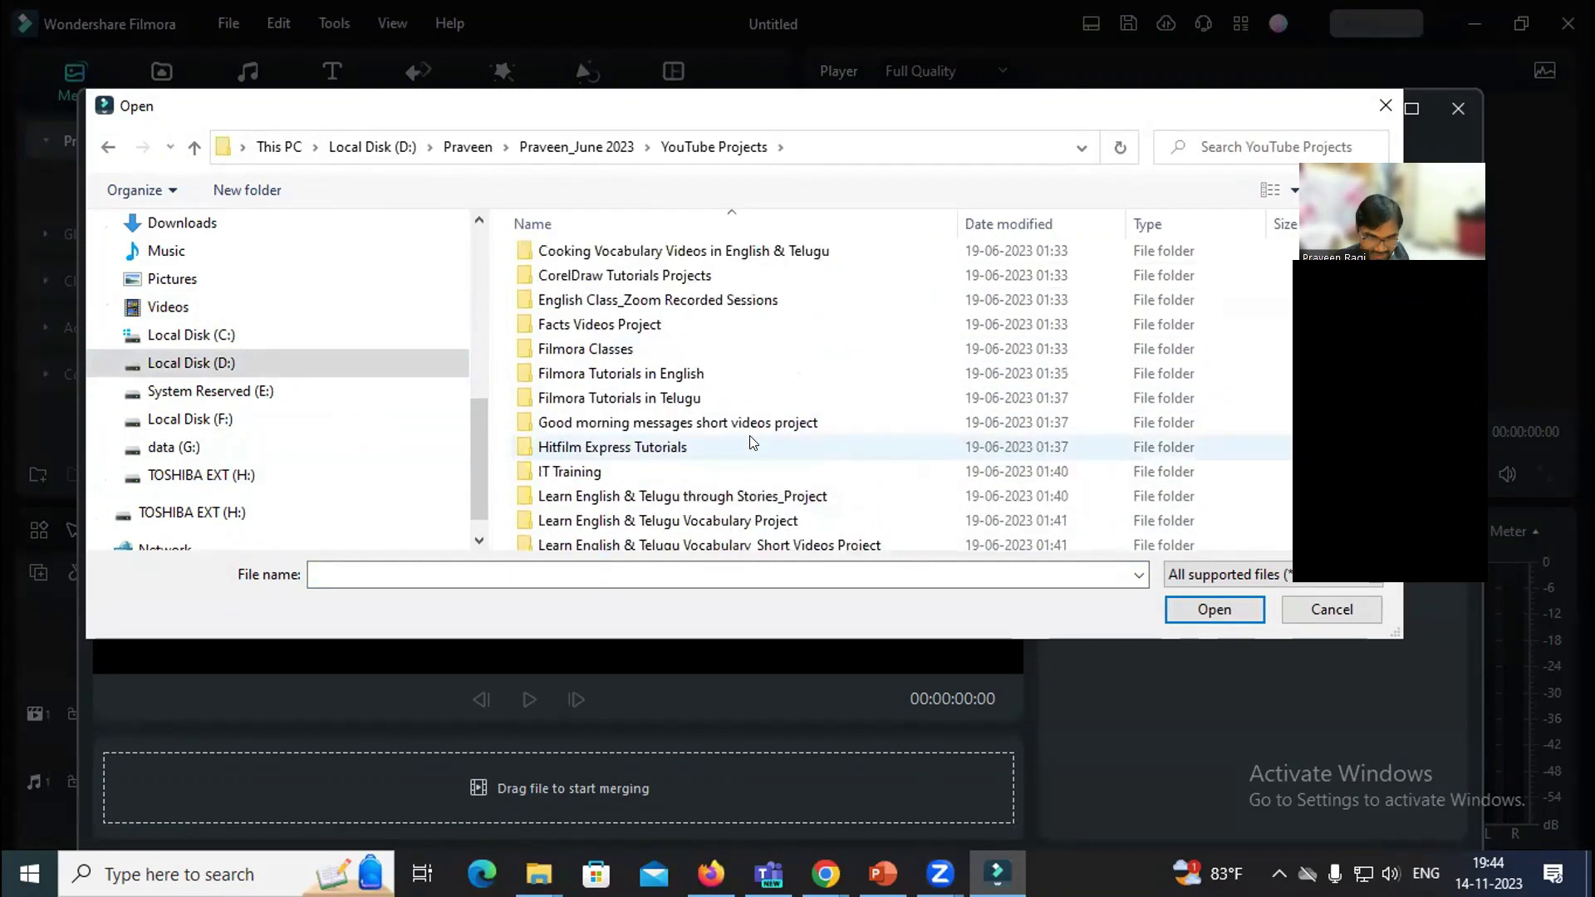
scroll(752, 442, up, 1)
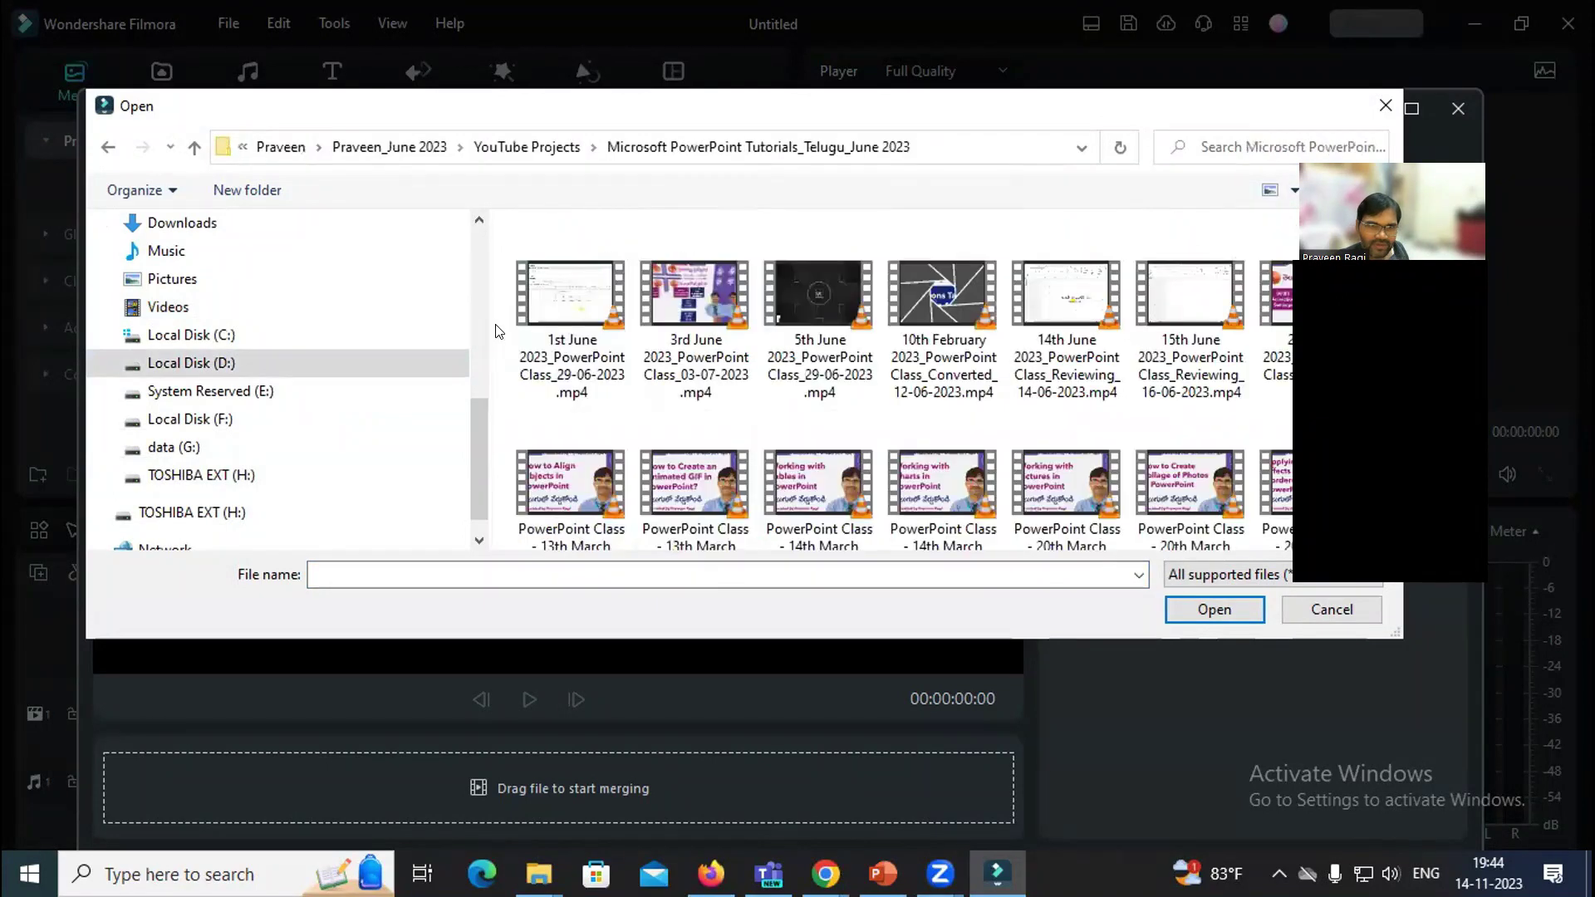
Show the video files in the folder as a list.
right_click(496, 330)
mouse_move(587, 346)
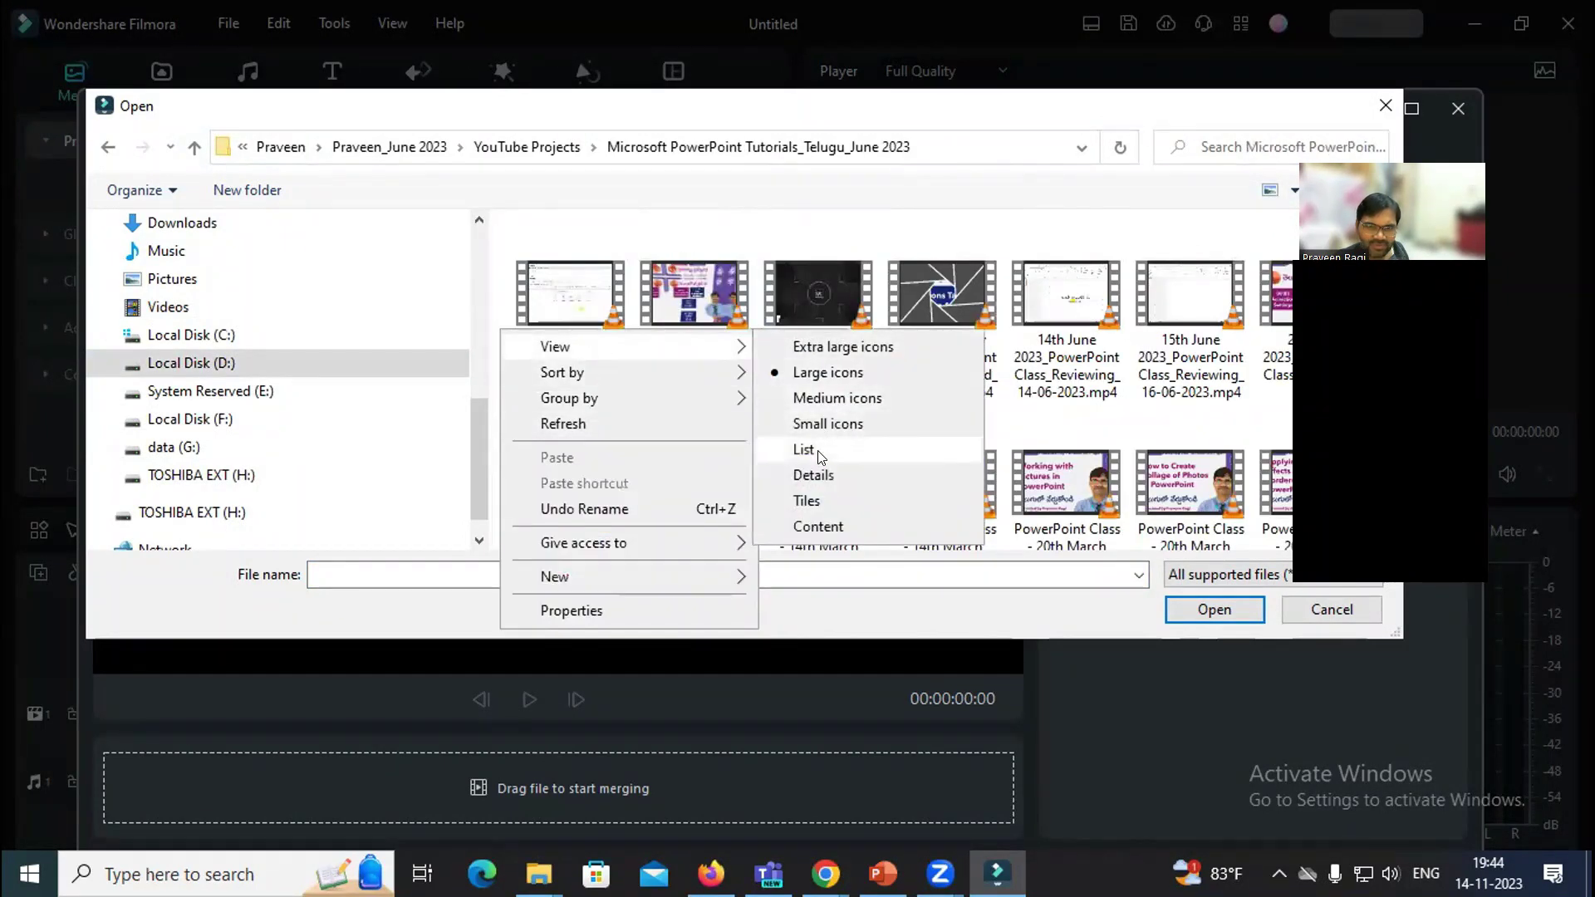
click(821, 458)
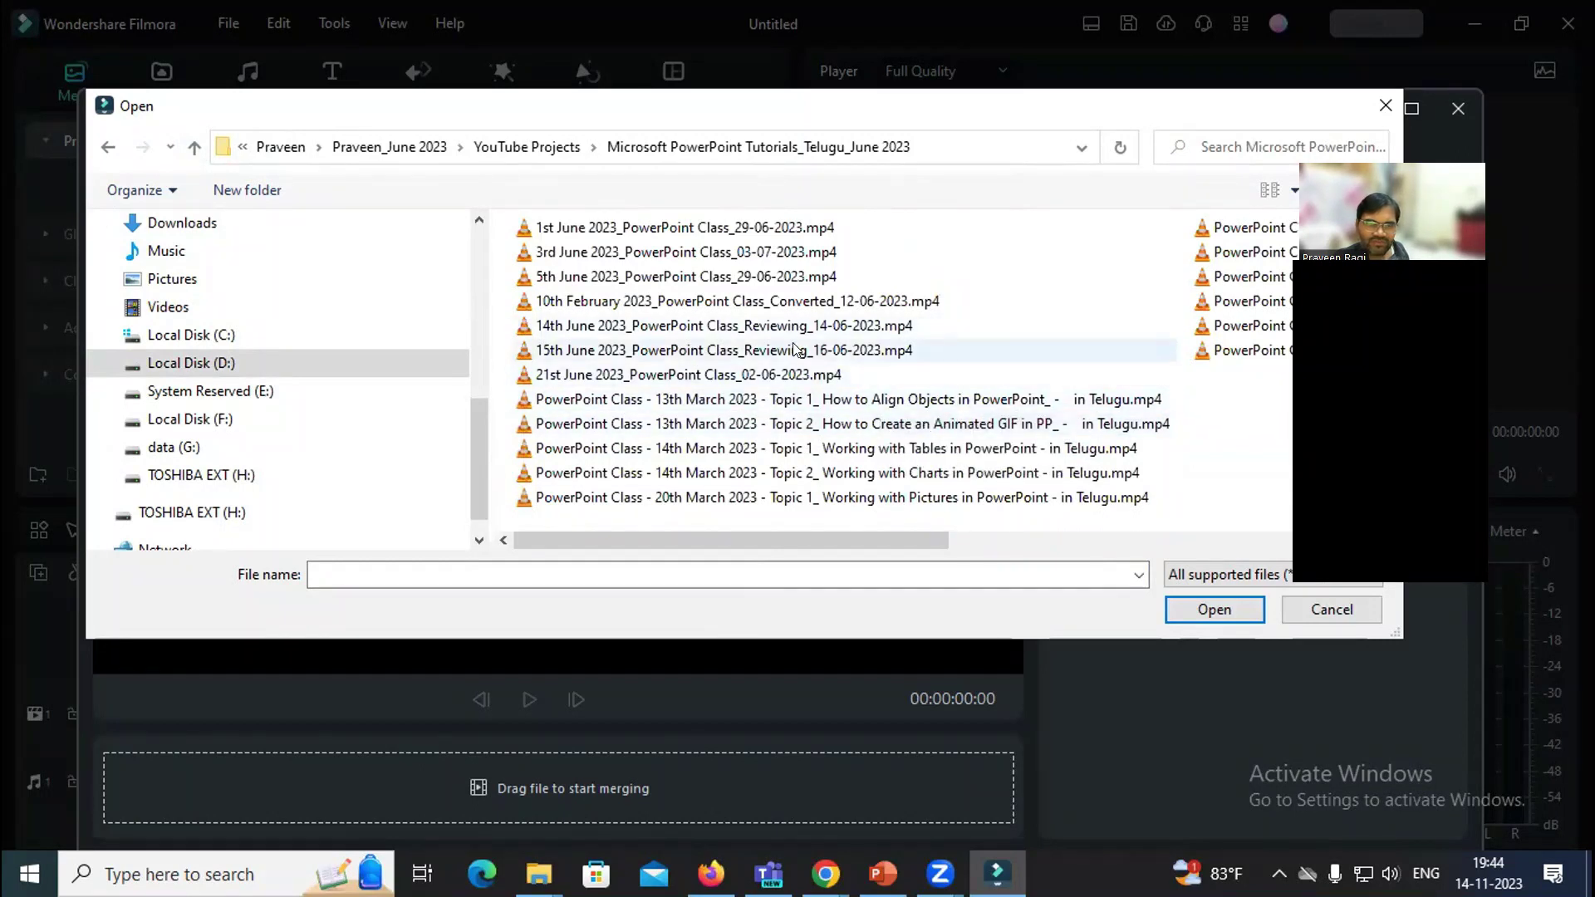
Preview 1st June 2023_PowerPoint Class_29-06-2023.mp4 in VLC media player, declining the update and skipping to about 06:12, and close the player.
click(680, 231)
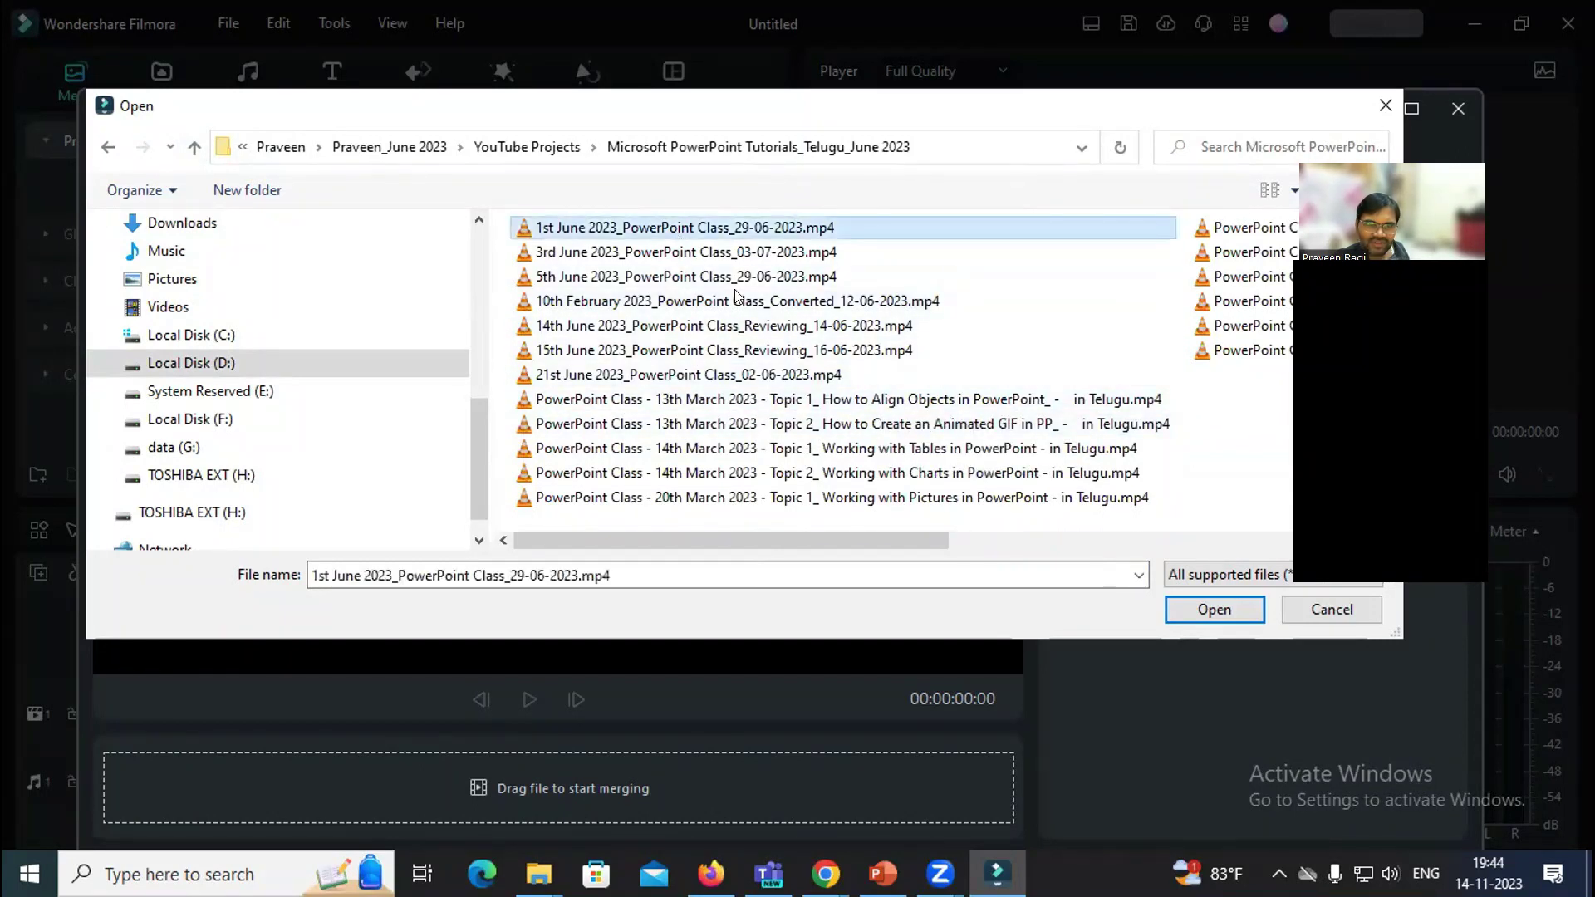
right_click(680, 233)
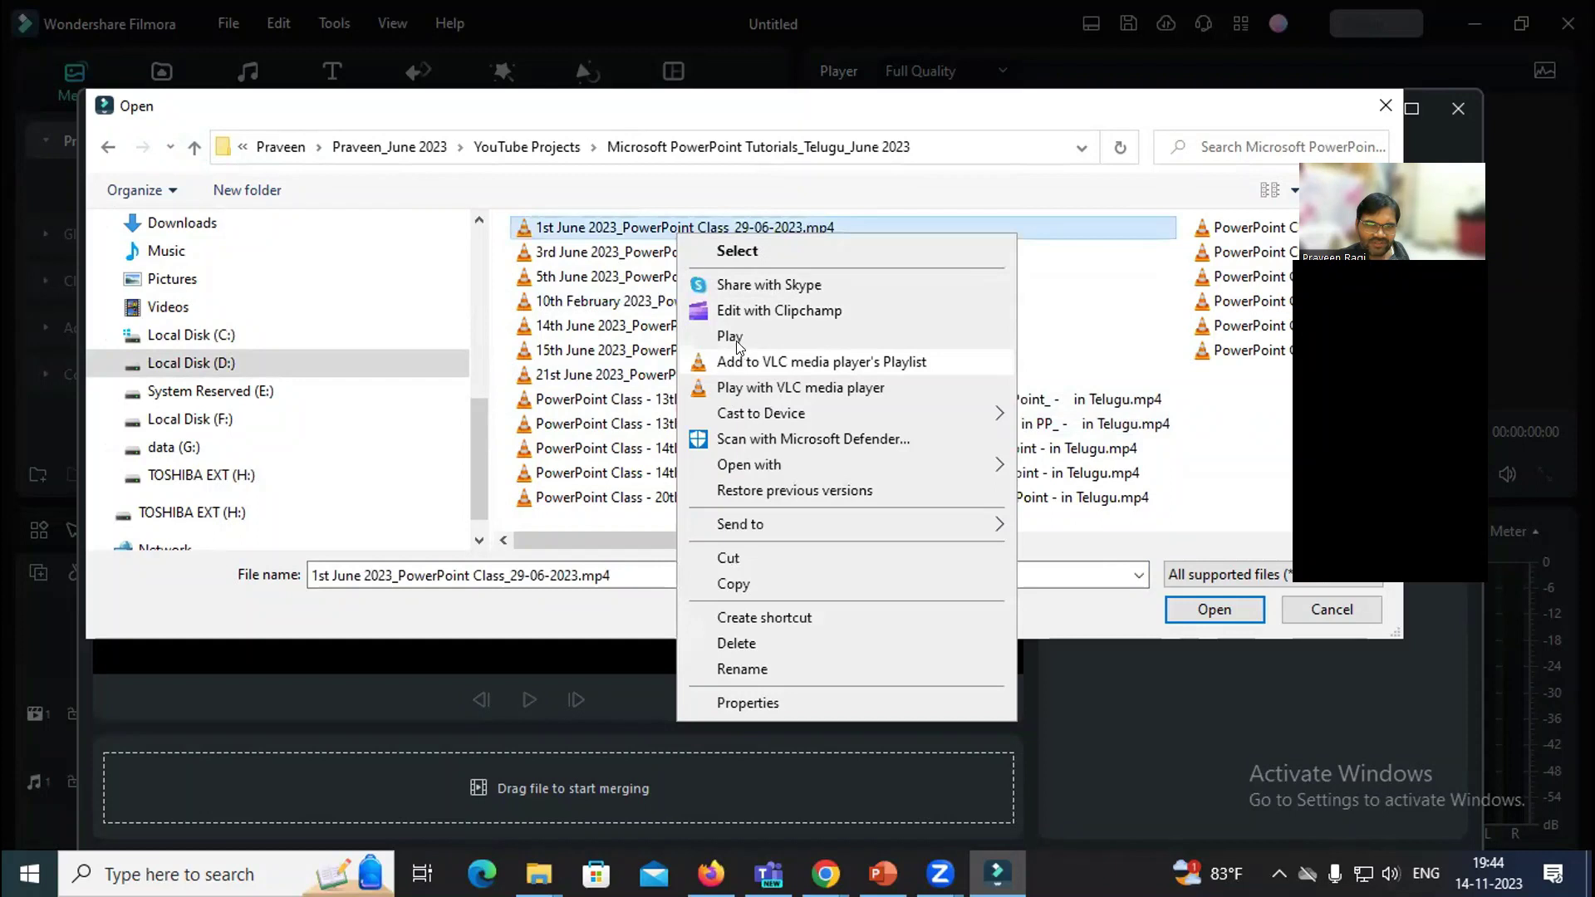
click(736, 336)
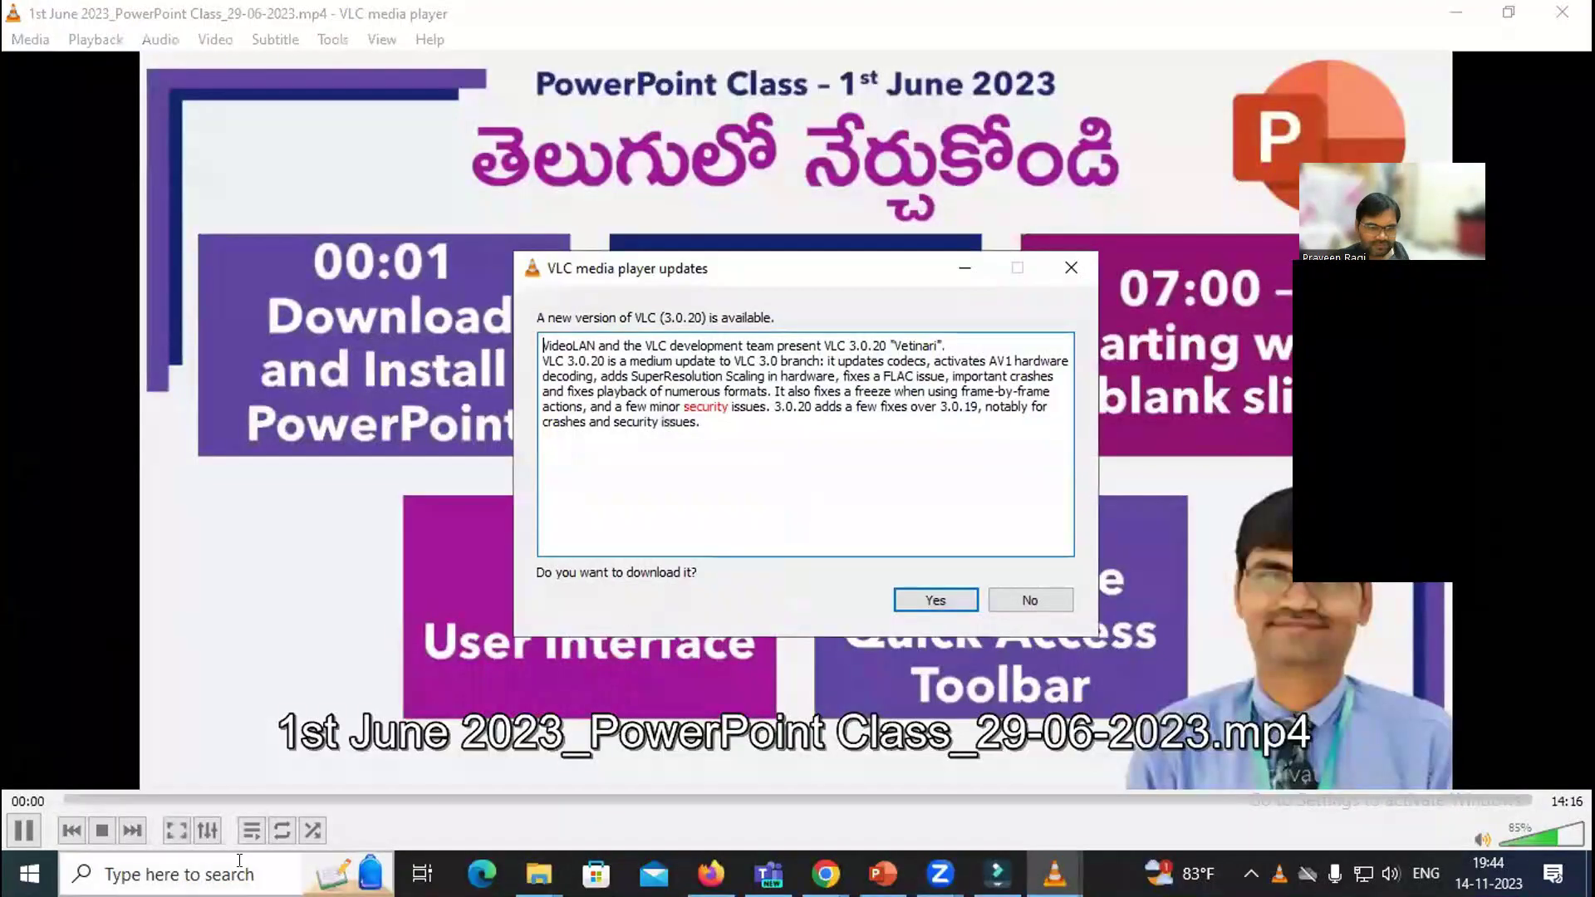
click(1030, 600)
click(292, 801)
drag(293, 804, 702, 799)
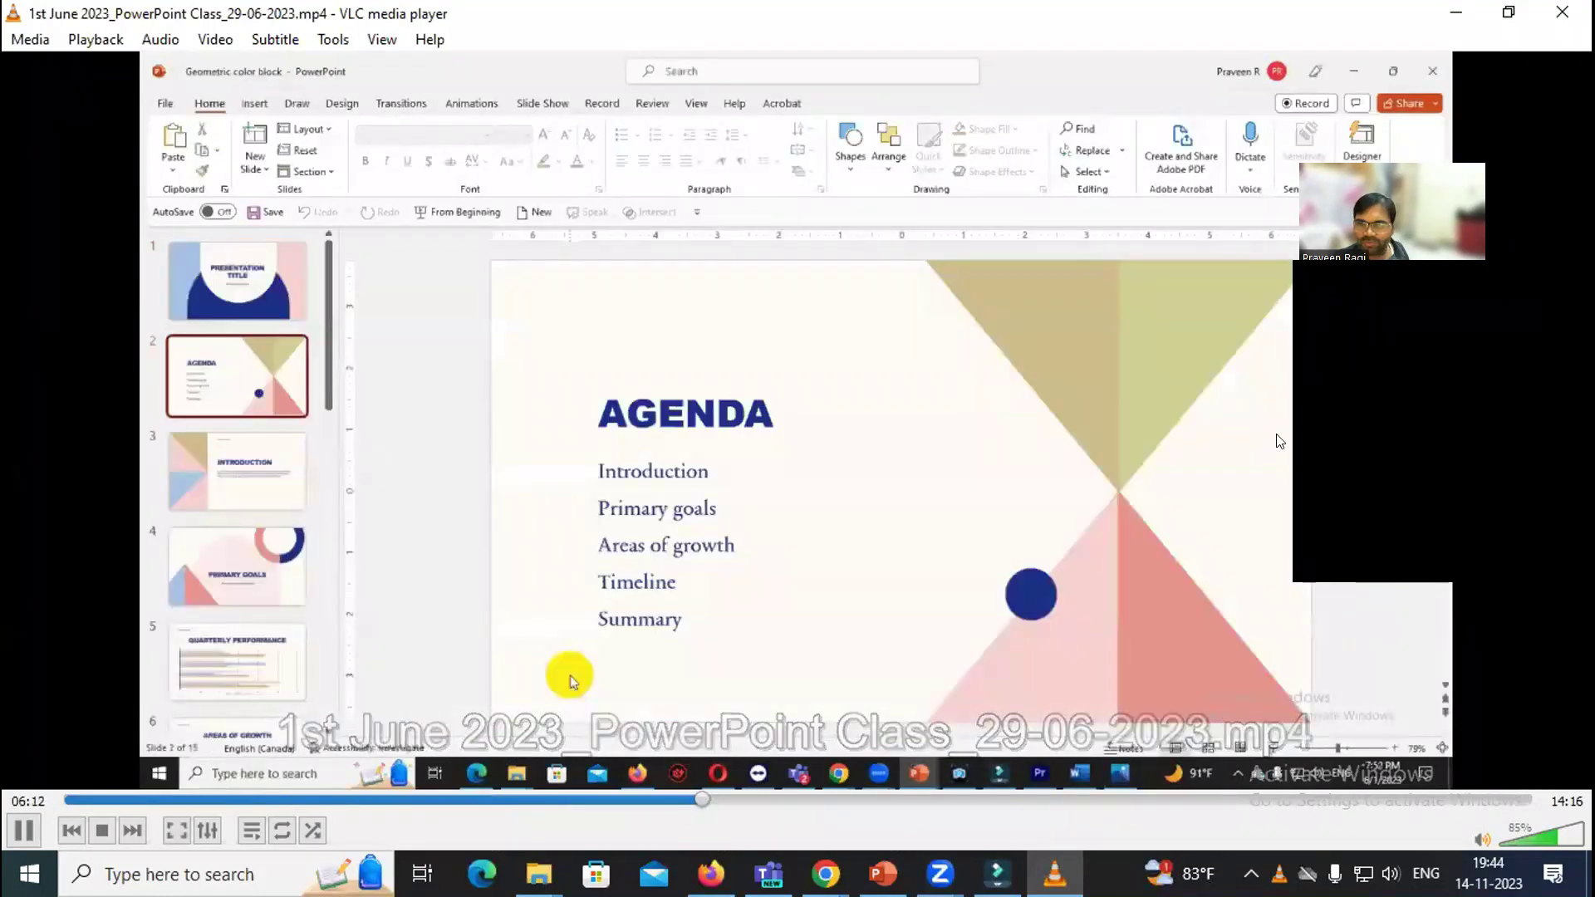
click(1560, 14)
Load the five listed videos from 1st June 2023 through 14th June 2023 for merging, and select the 3rd June clip.
click(705, 253)
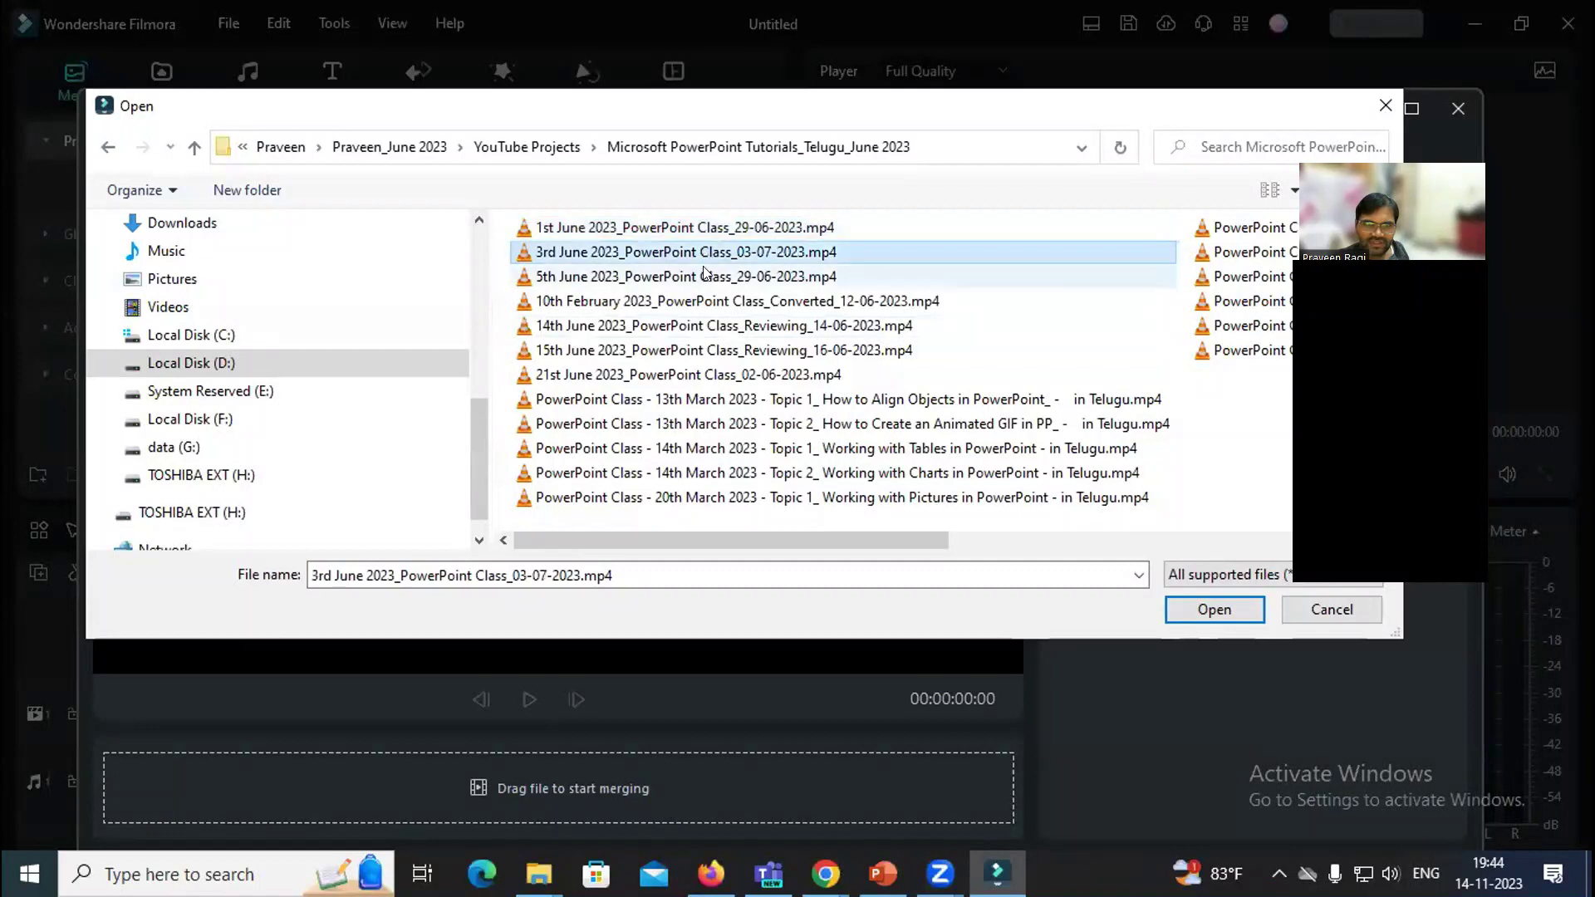
click(706, 227)
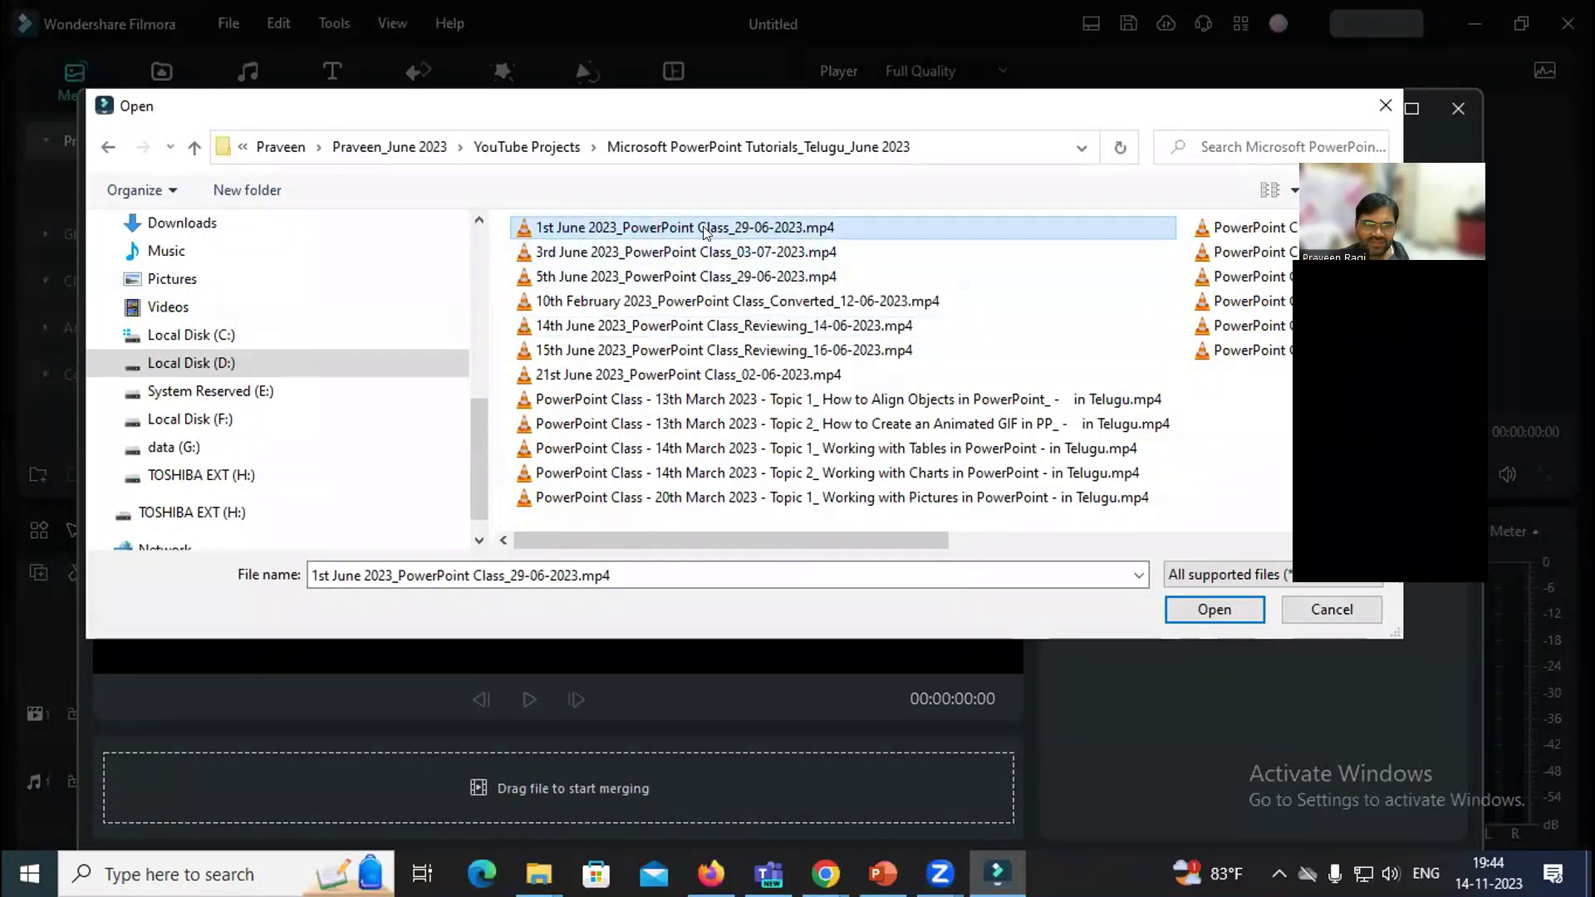
shift+click(736, 326)
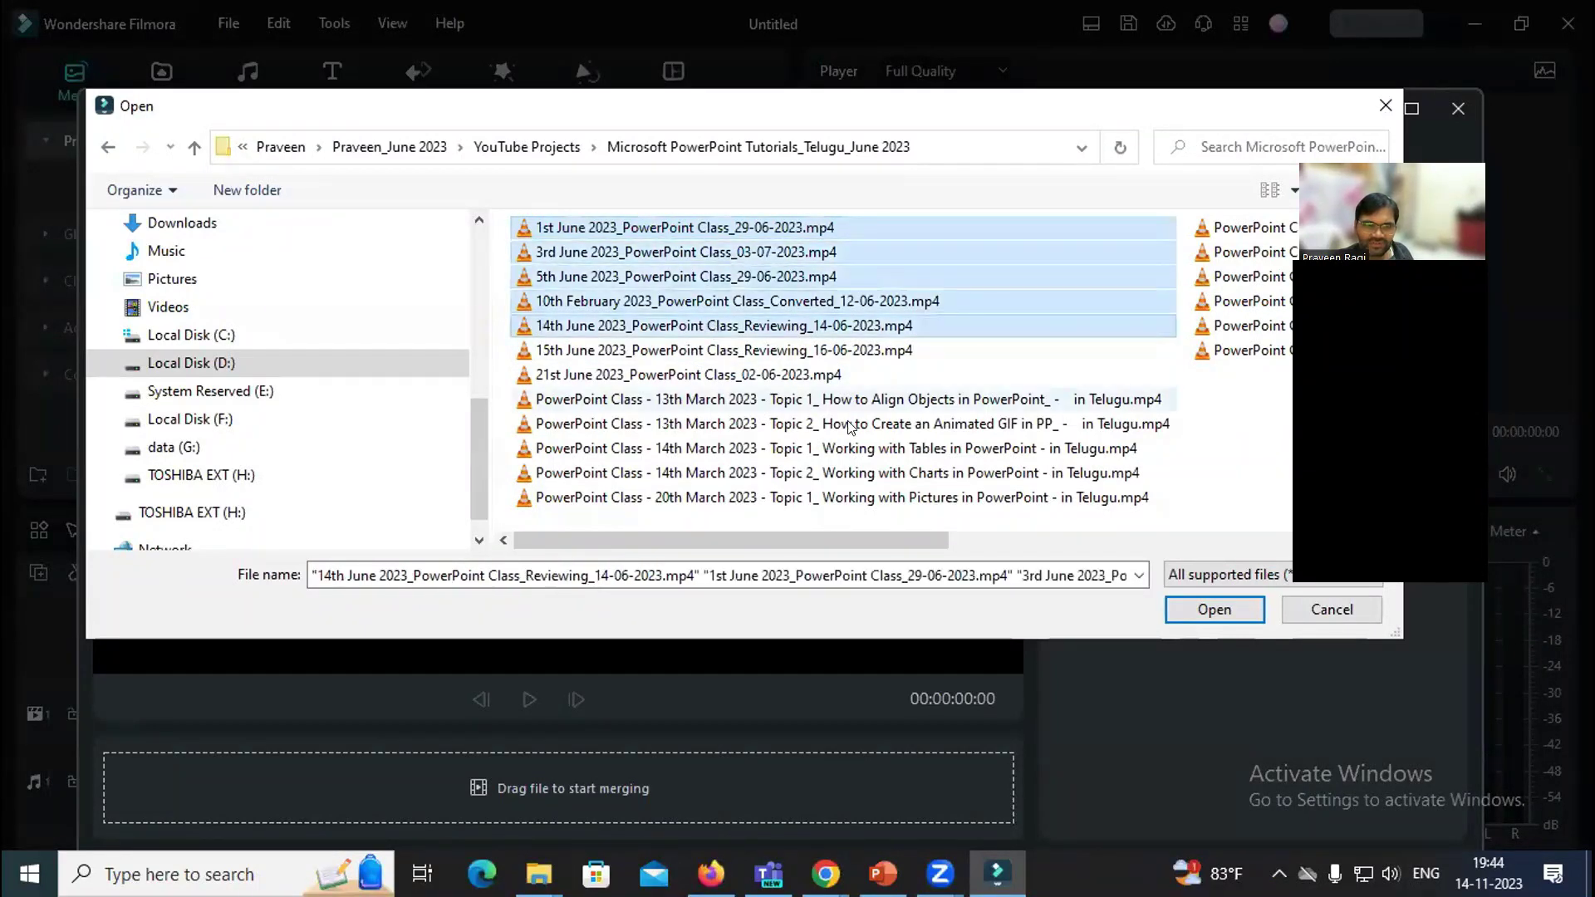
click(1185, 604)
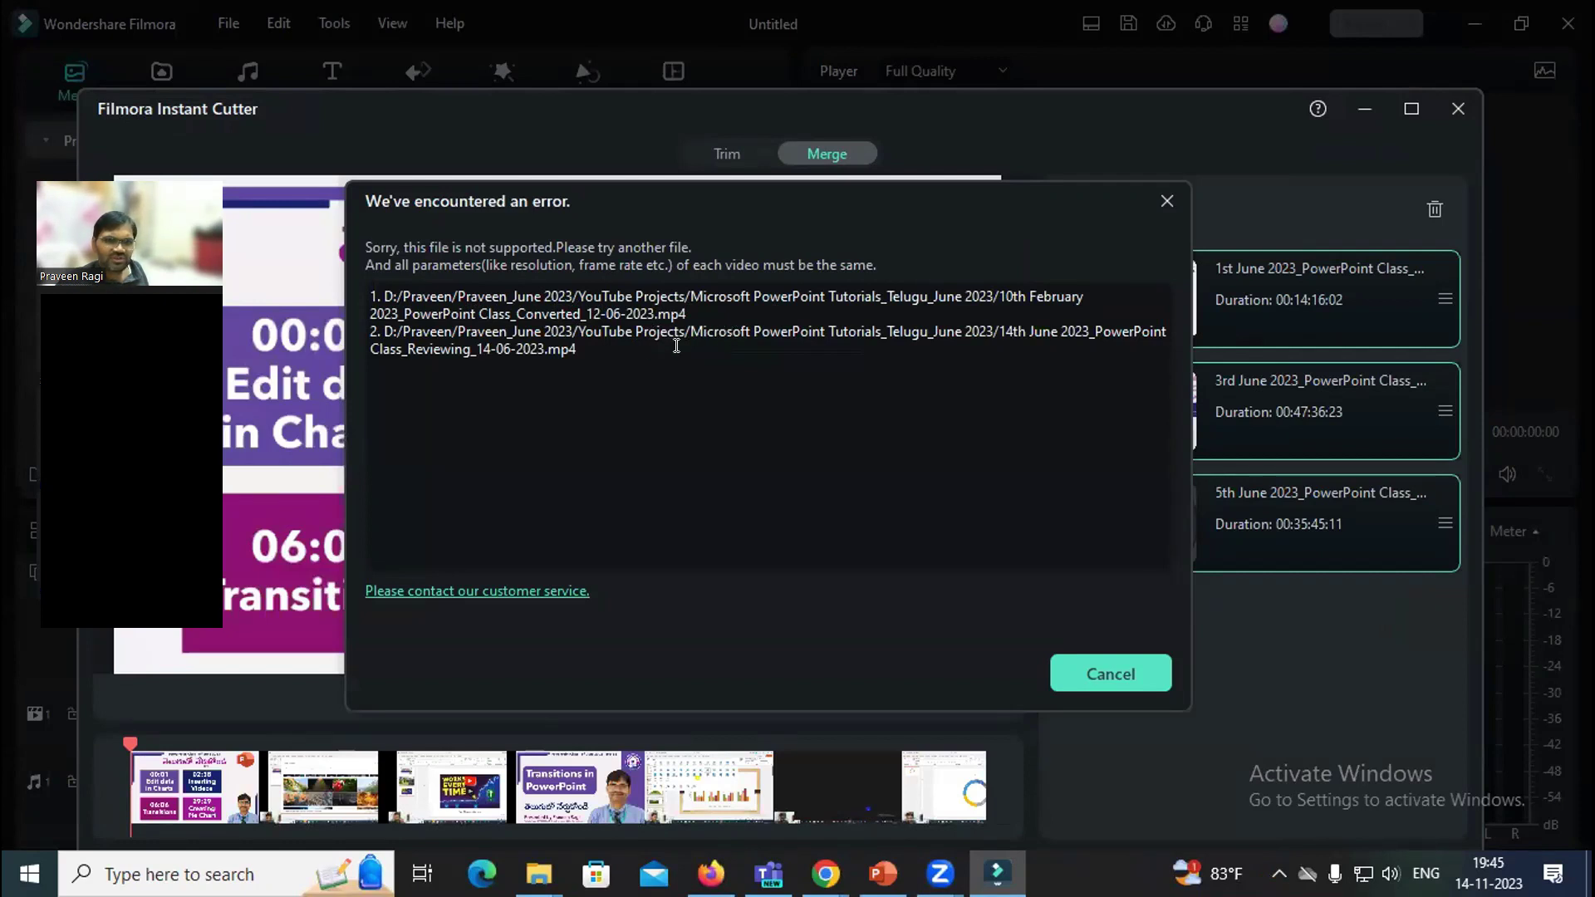
click(1168, 201)
click(1219, 436)
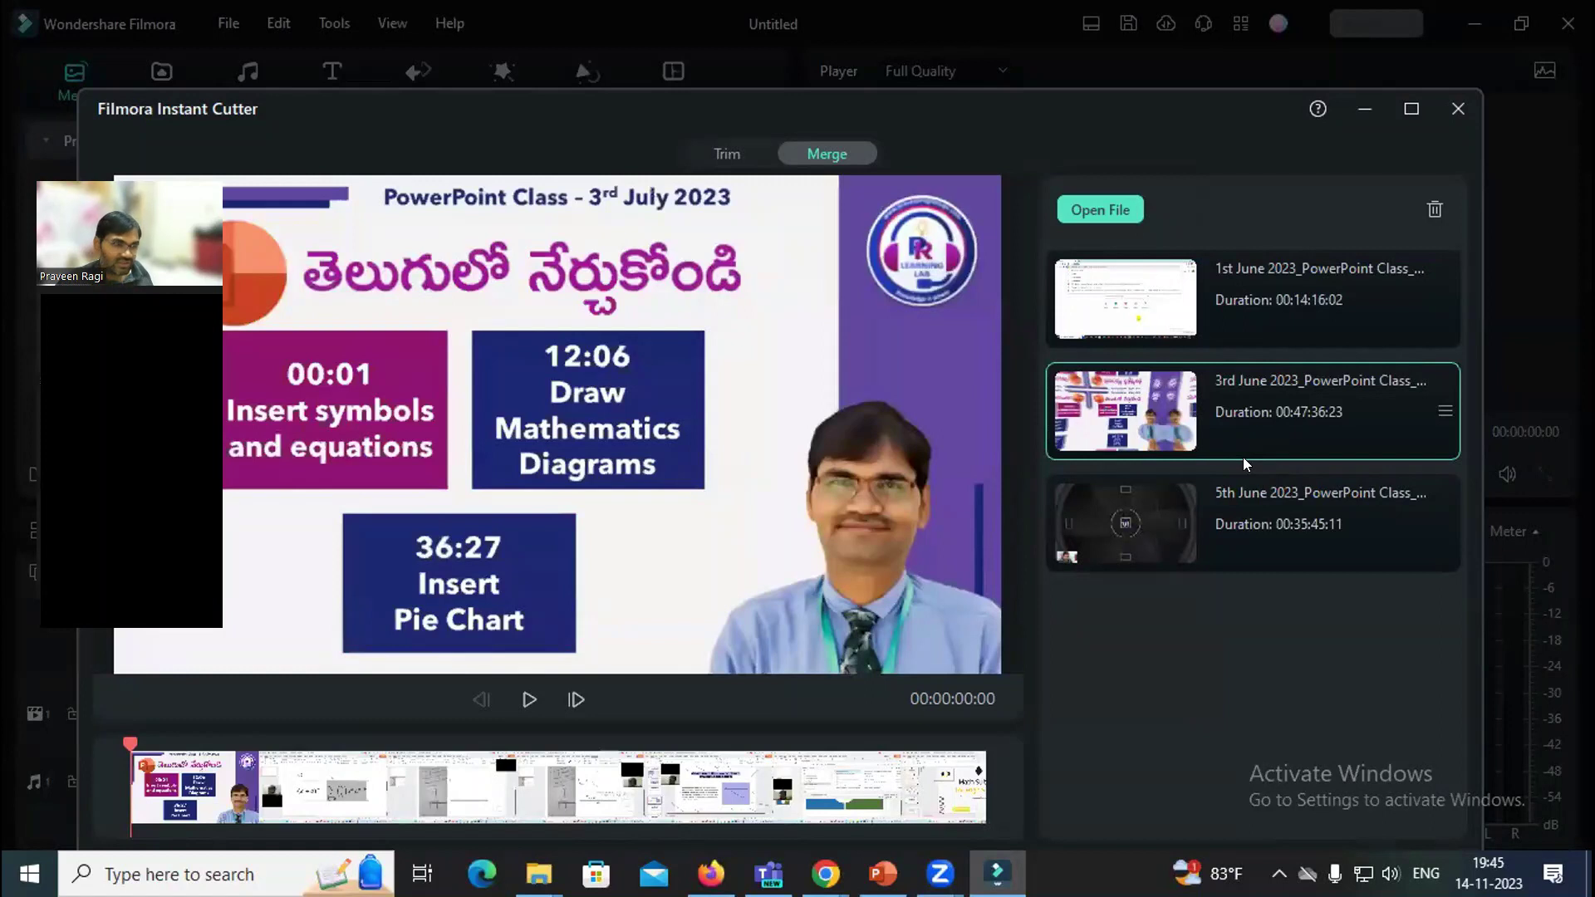
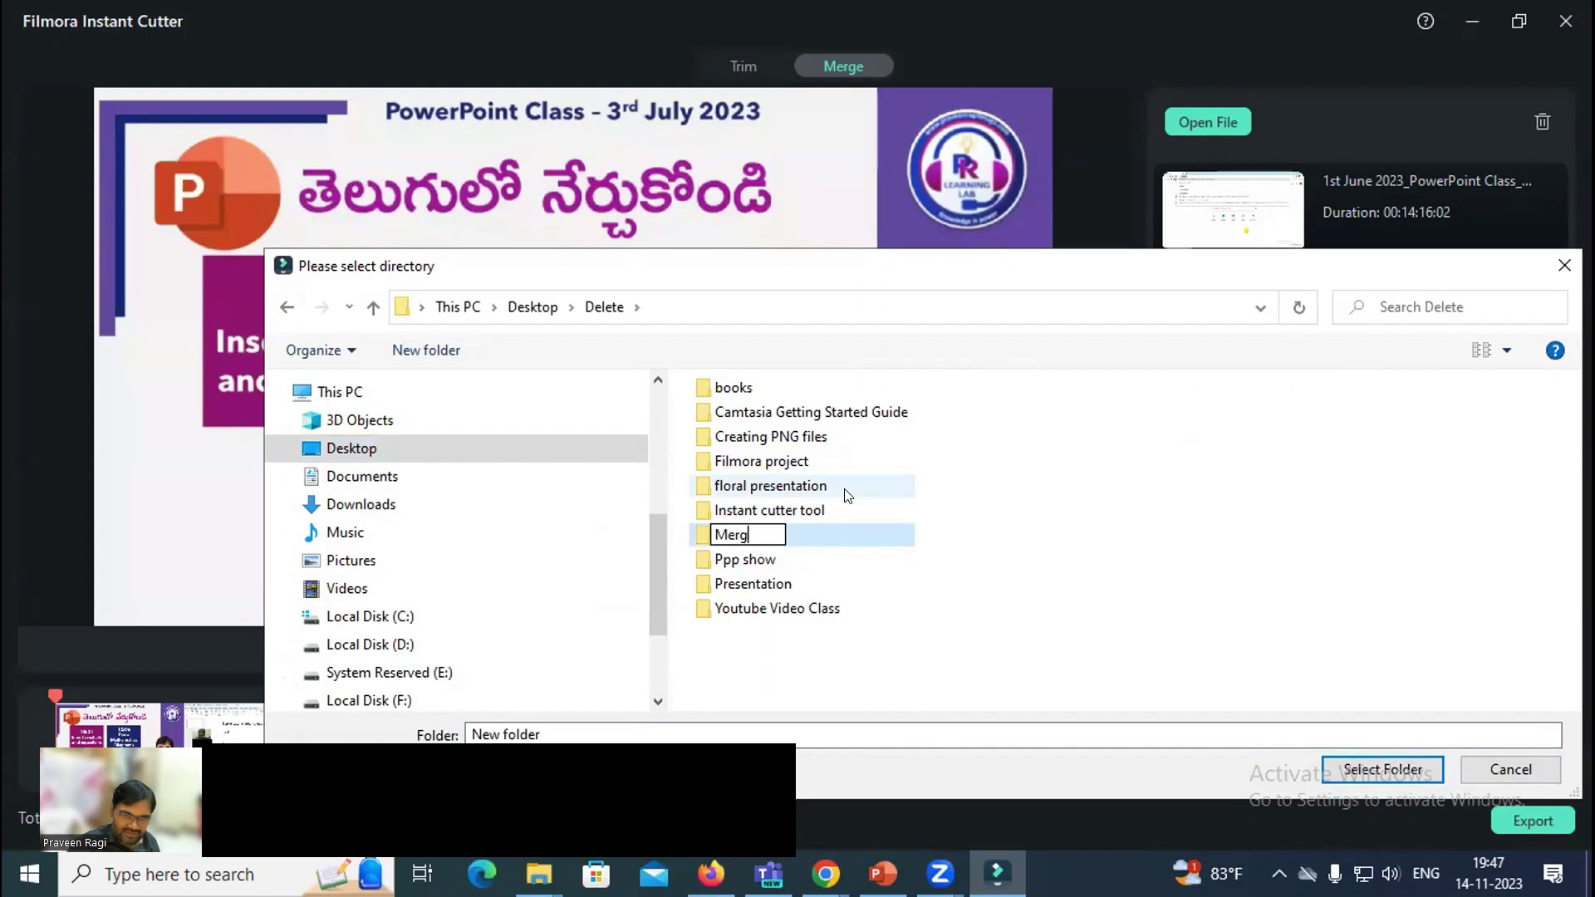
Name the new folder inside Desktop > Delete "Merge testing video" and set it as the export location.
text(sting video)
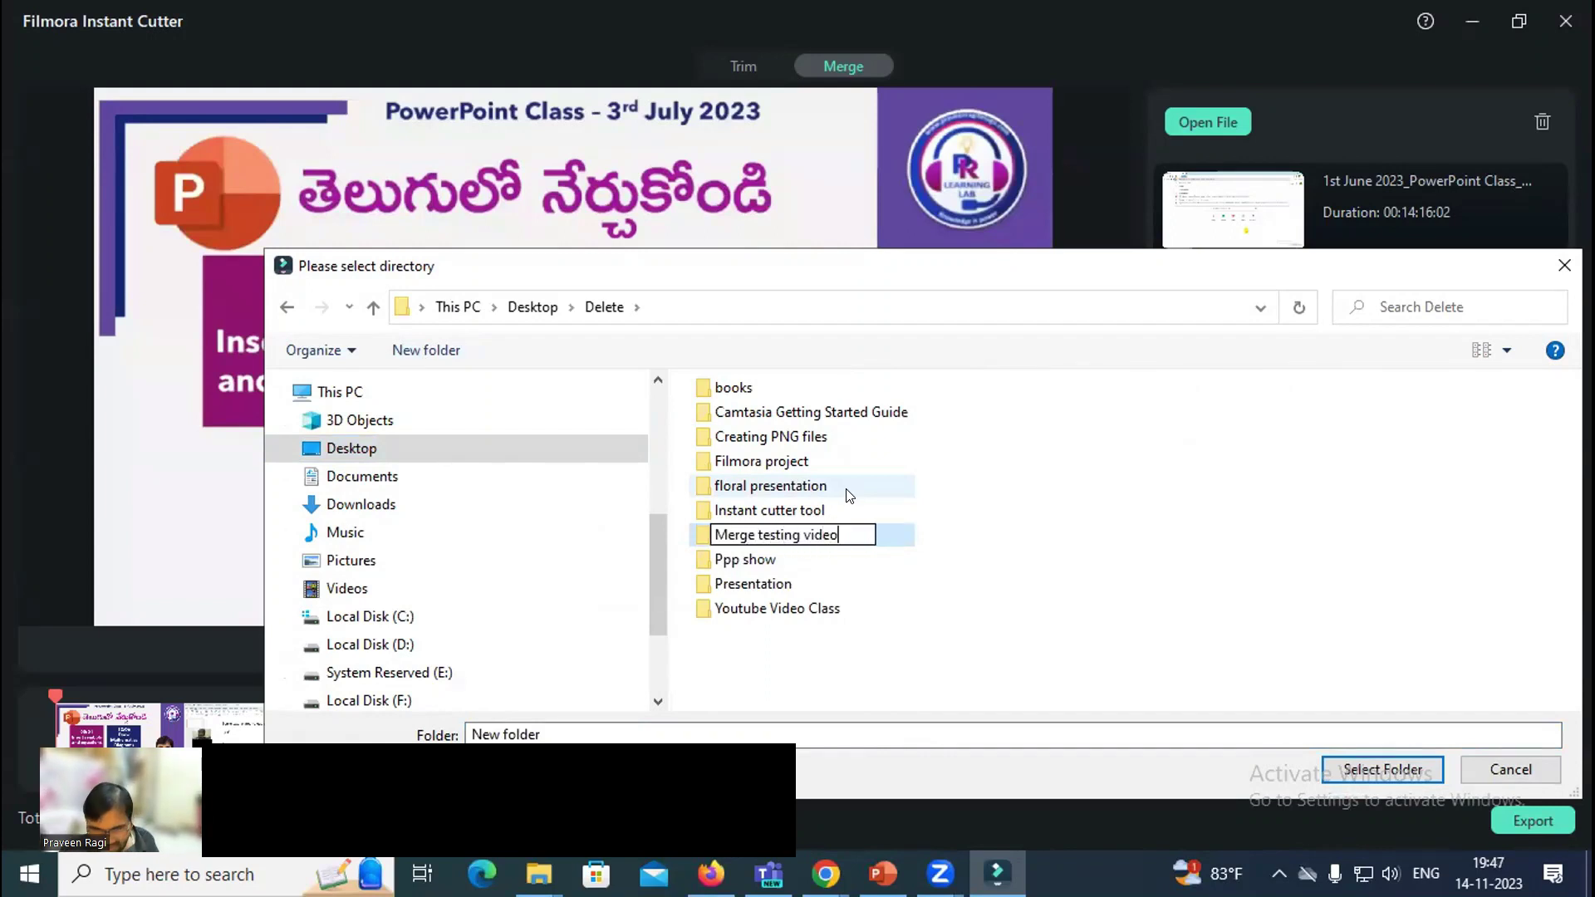
key(Return)
key(Return)
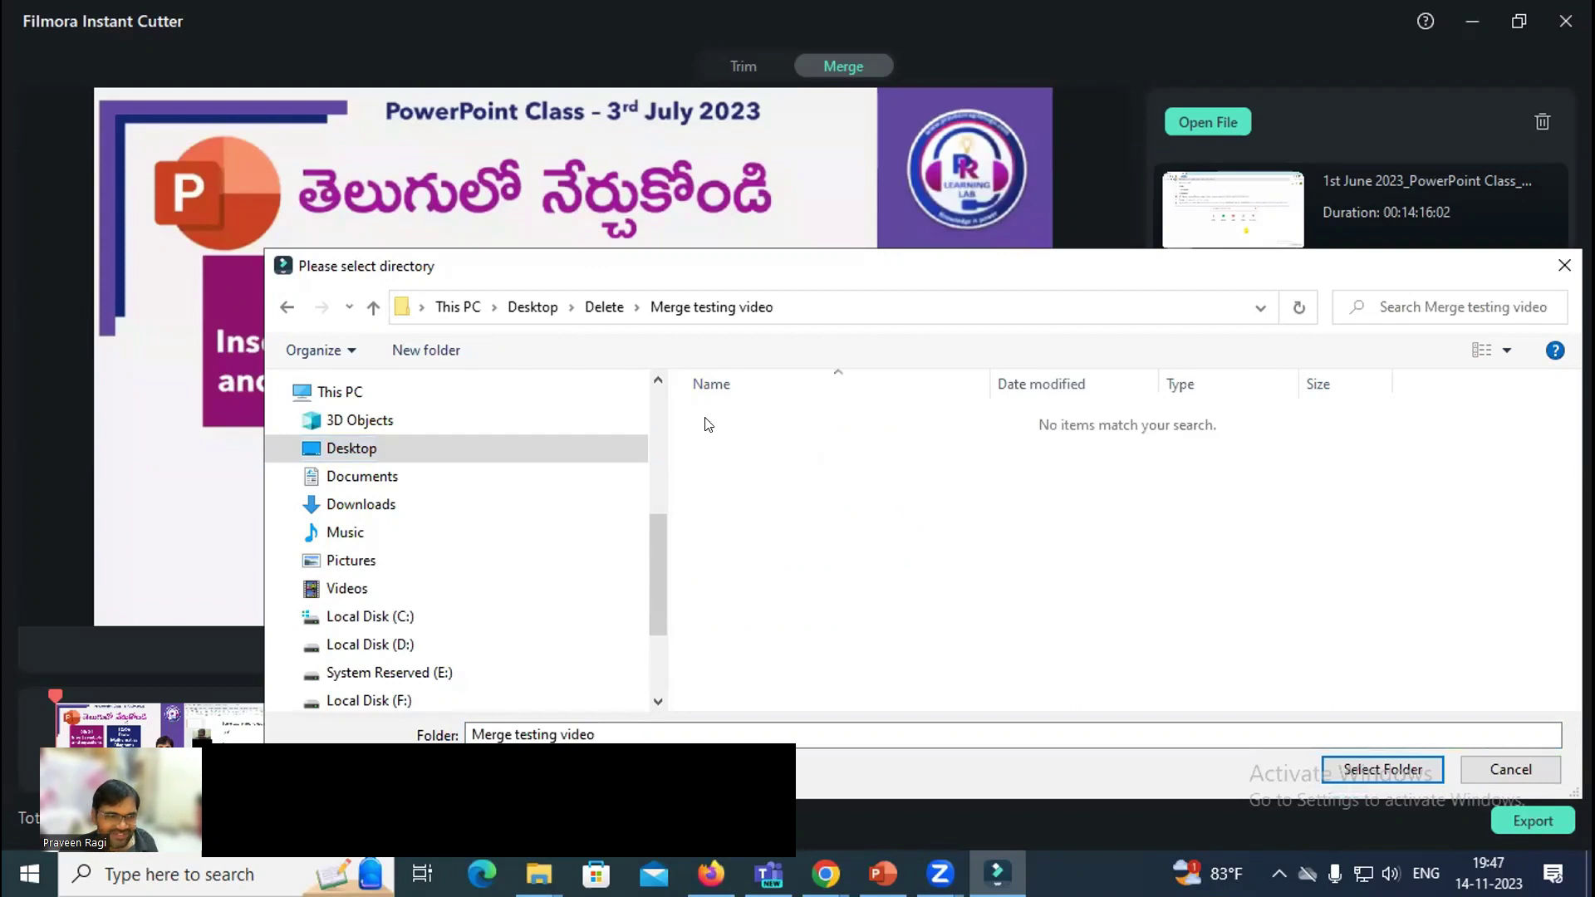
click(1366, 768)
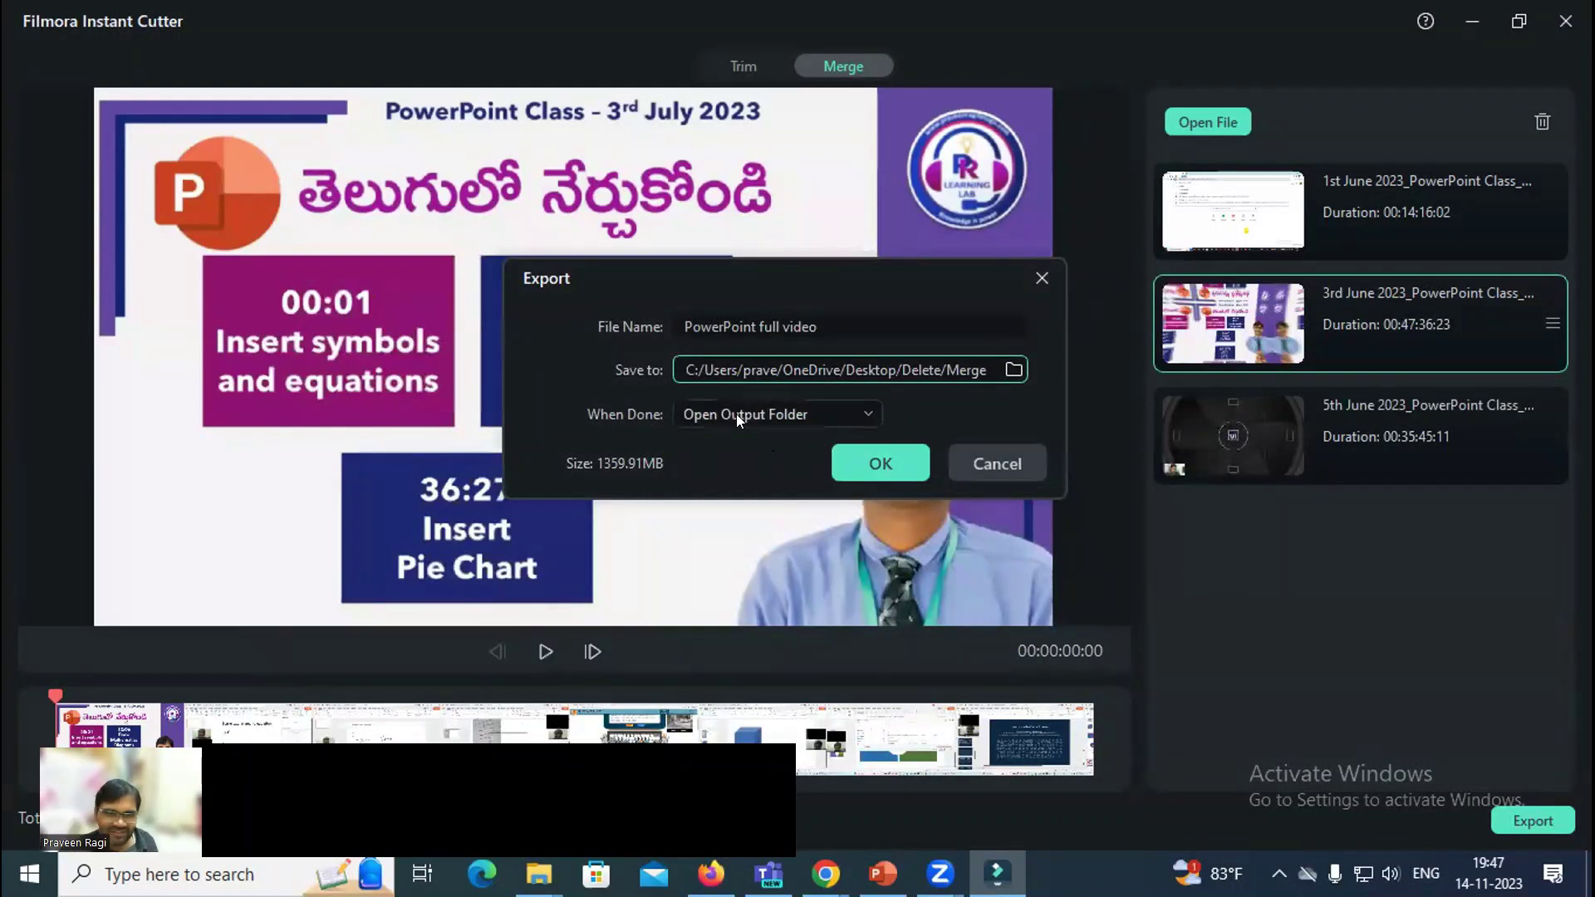
Set the output folder to open when done and export the merged video as "PowerPoint full video".
click(854, 407)
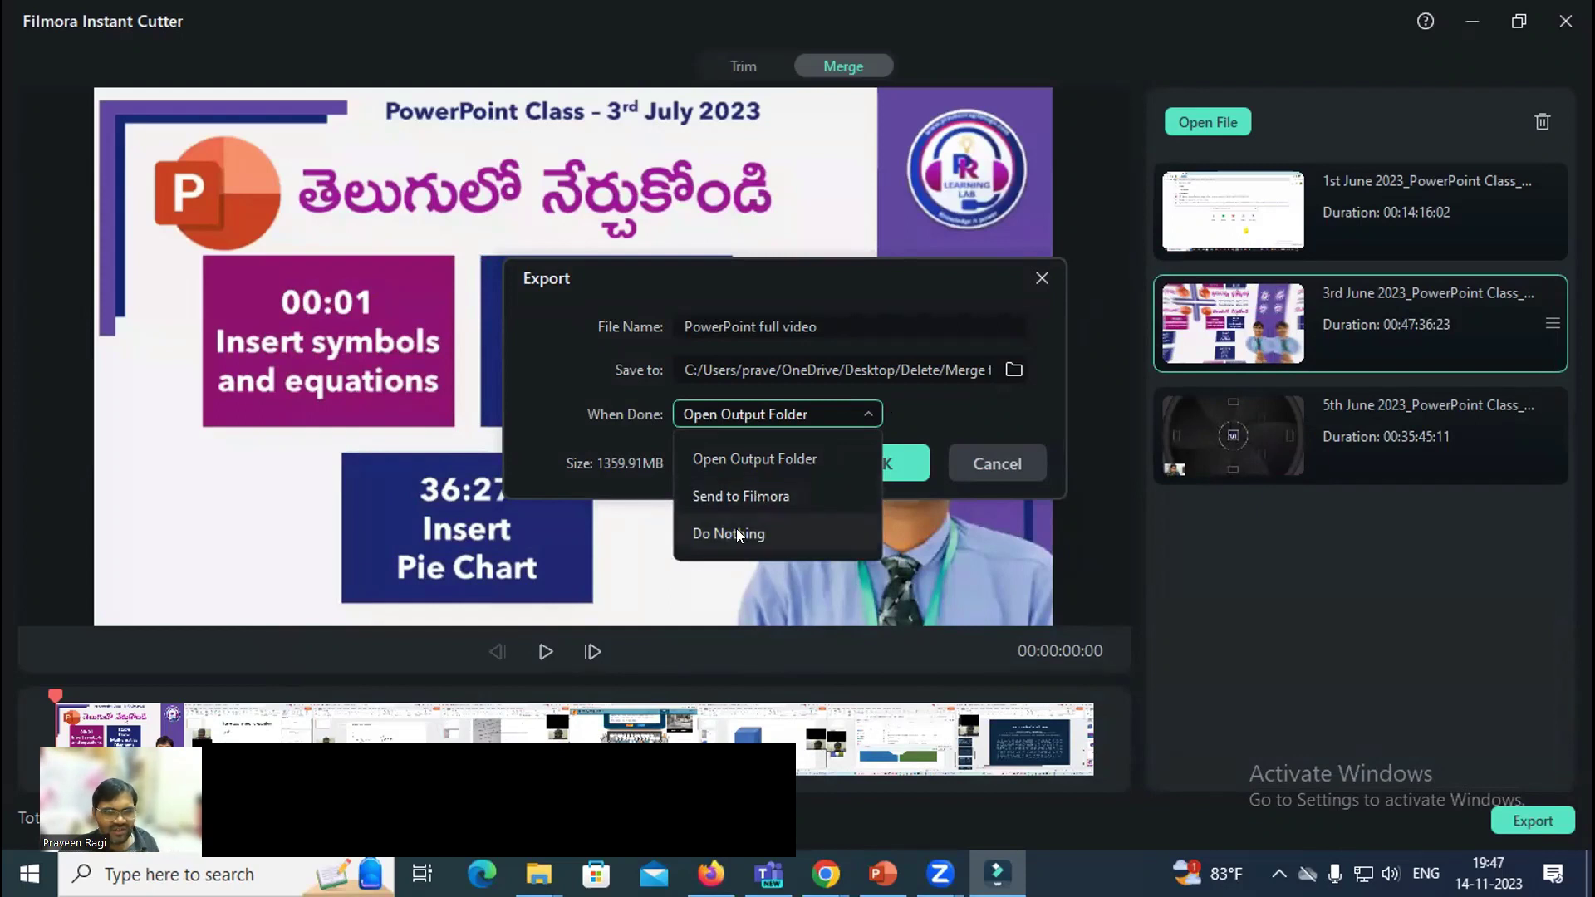
click(761, 456)
click(862, 459)
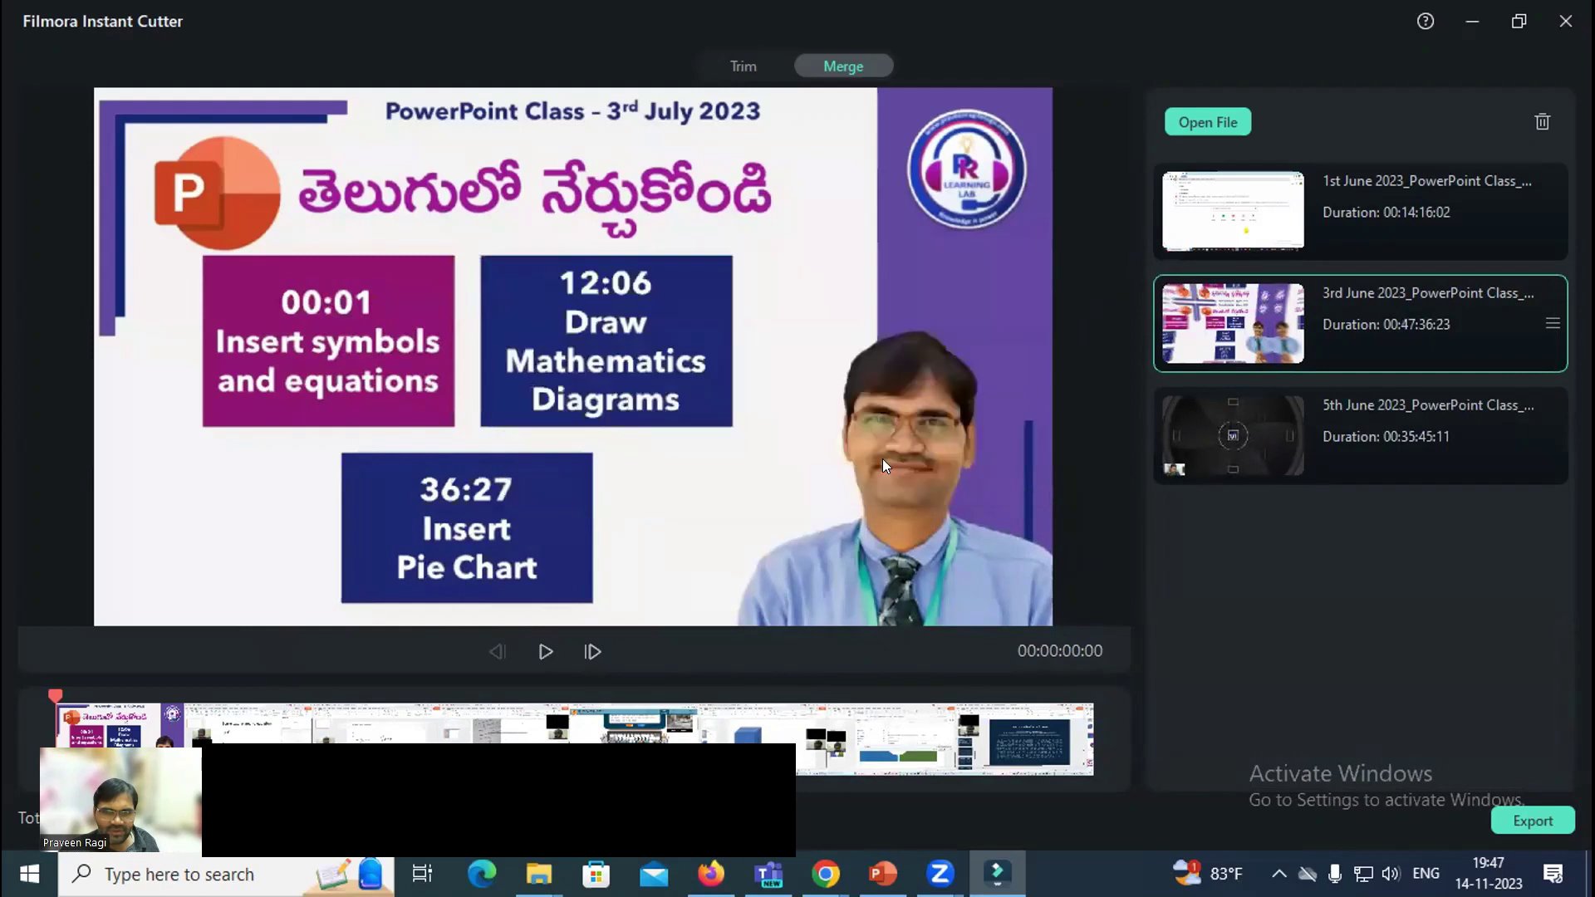
click(1521, 814)
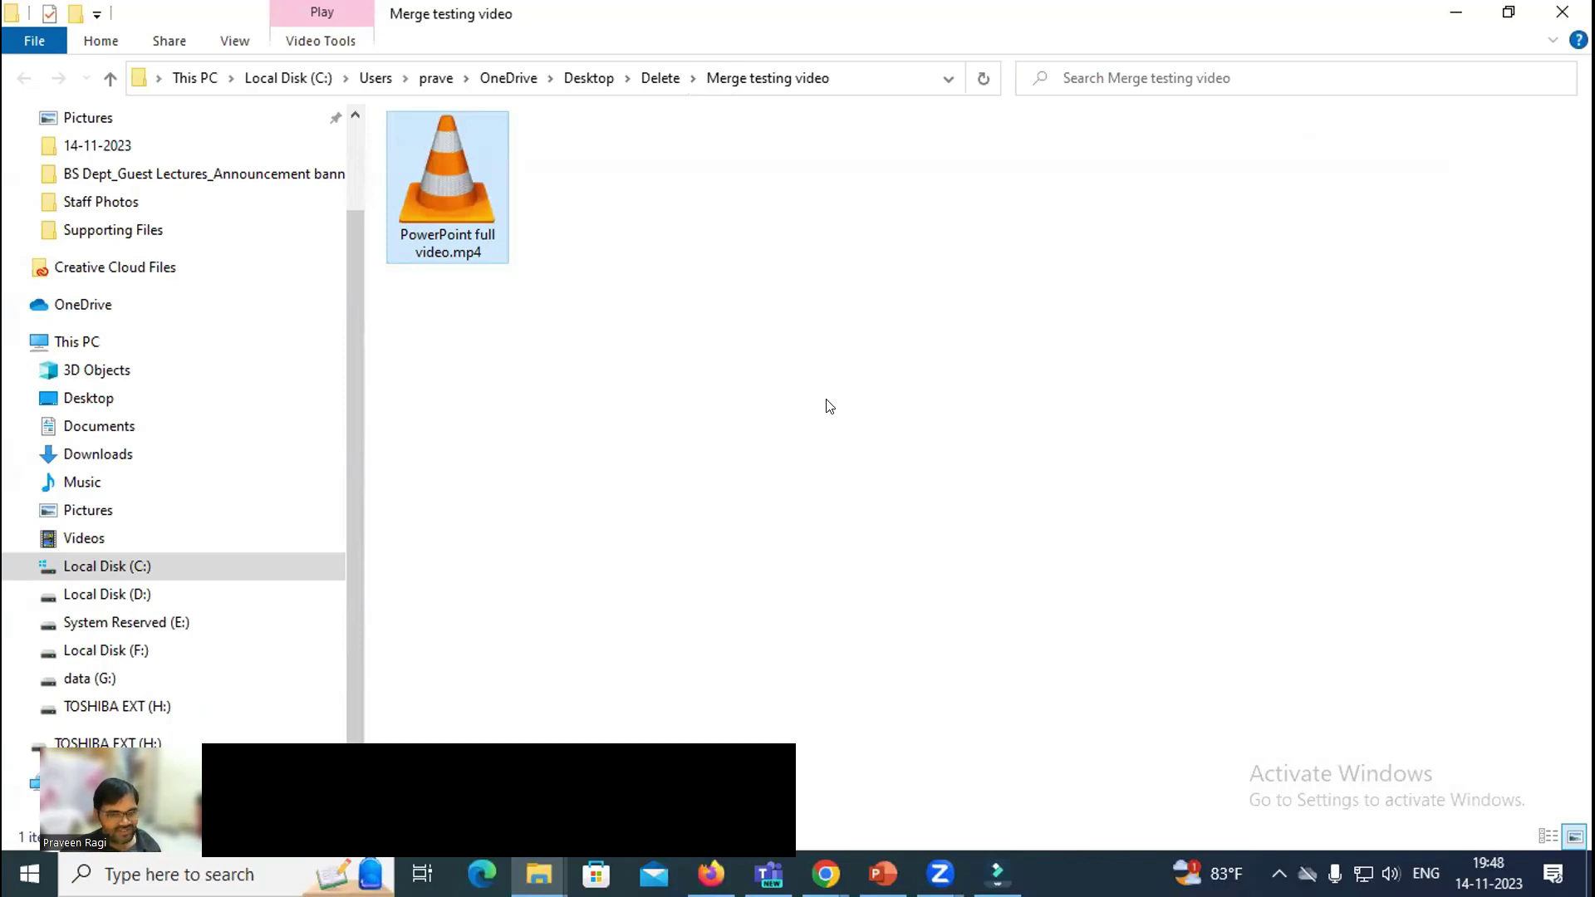
Play PowerPoint full video.mp4 from the output folder in VLC media player, pausing it and skipping to about 1 hour 19 minutes.
click(605, 365)
click(425, 221)
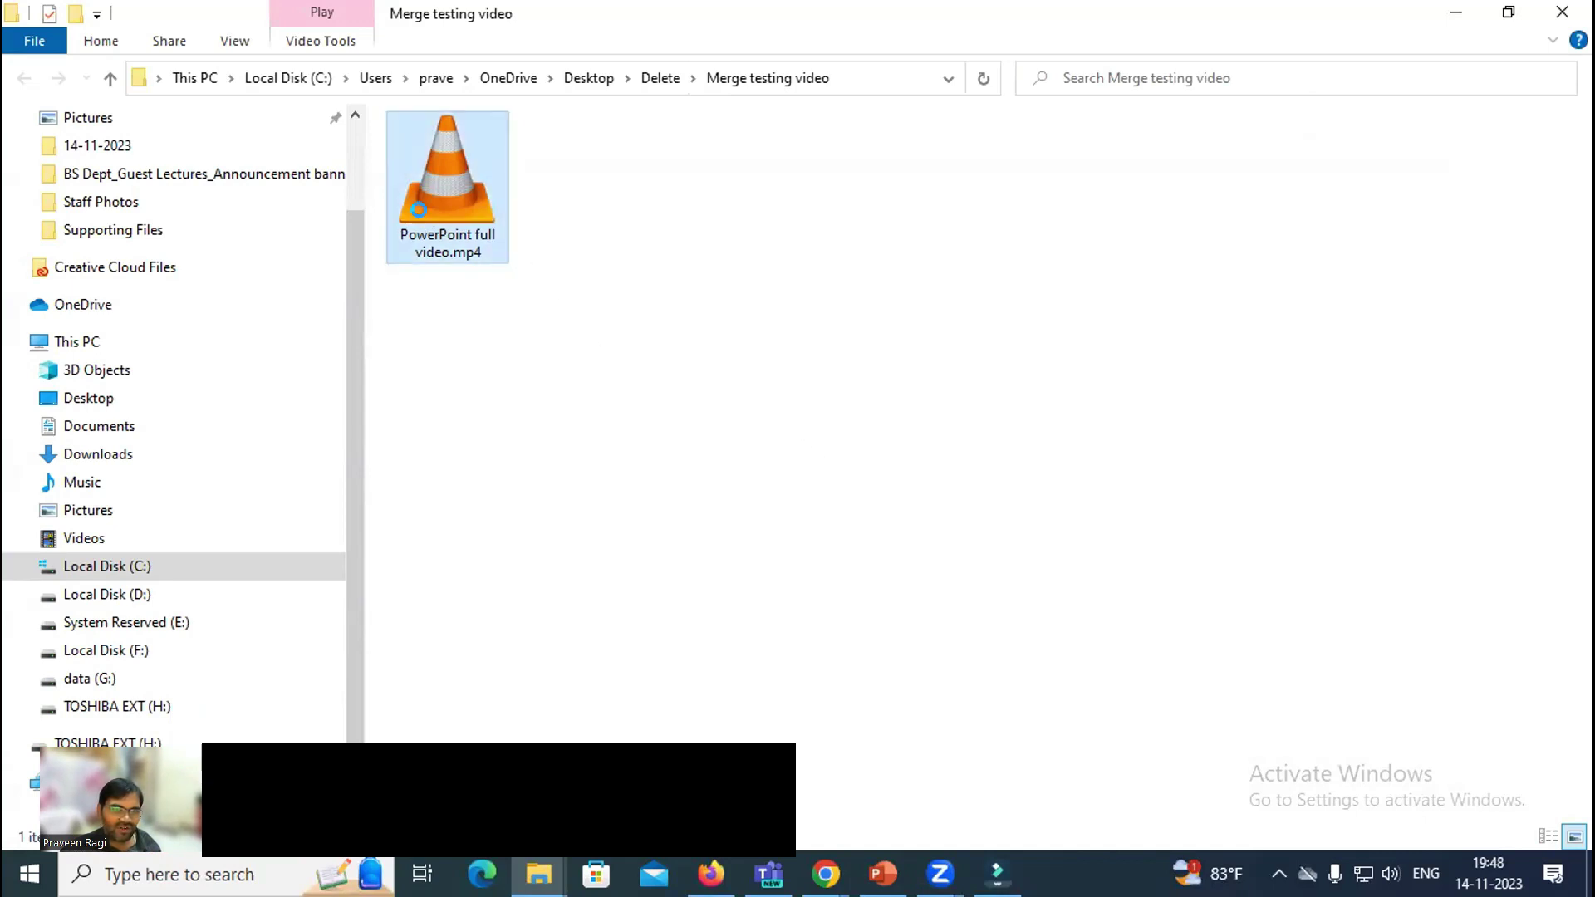
right_click(428, 219)
click(665, 344)
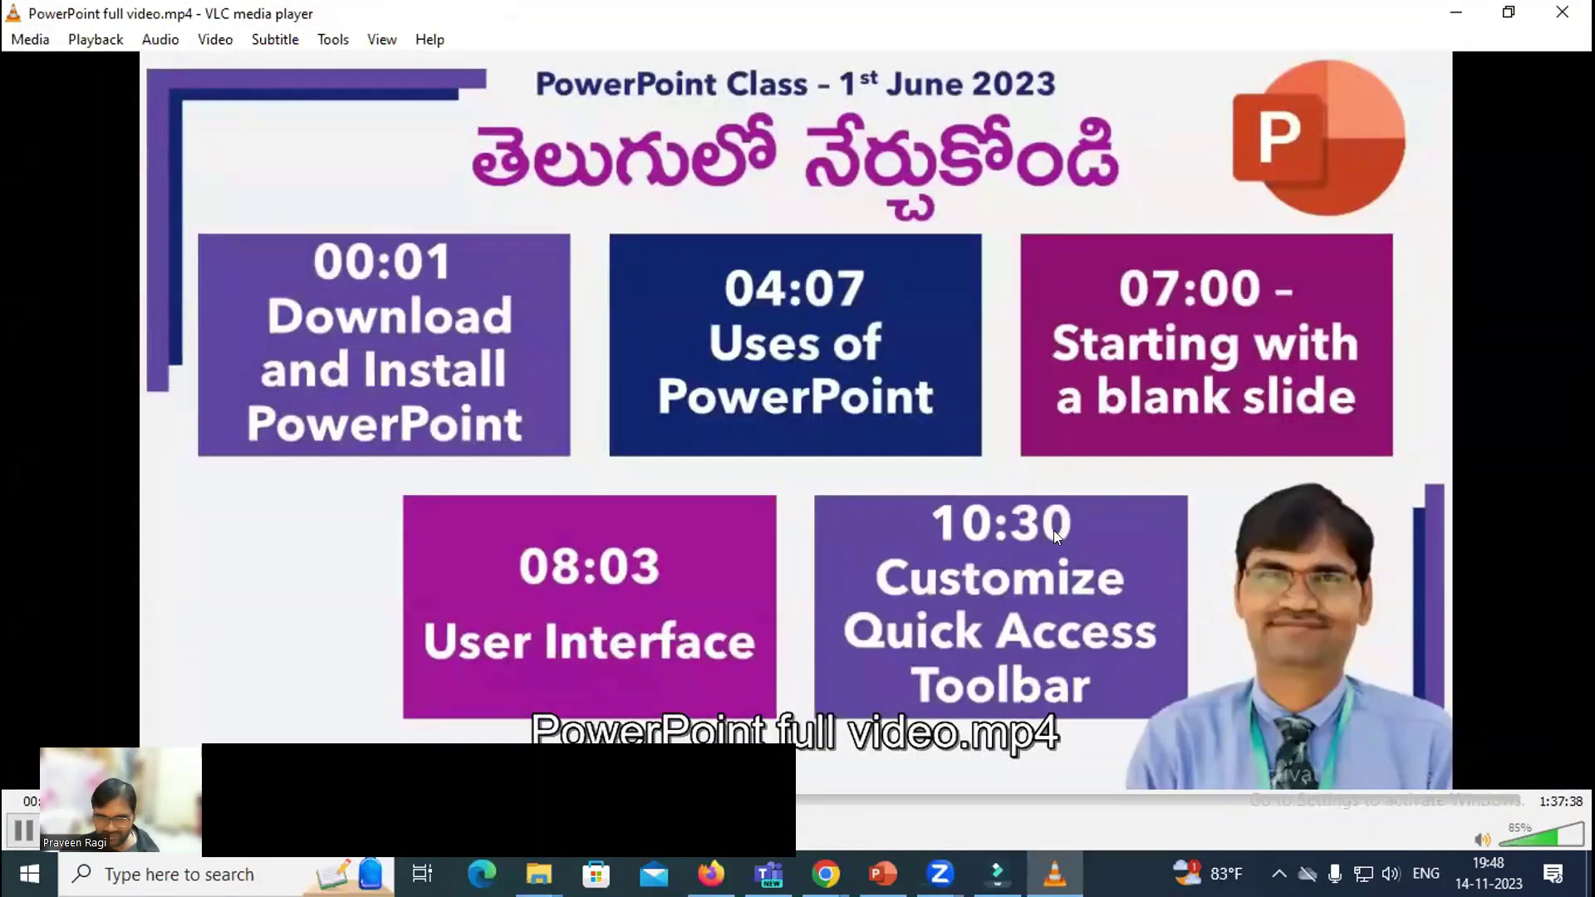
key(space)
click(1246, 796)
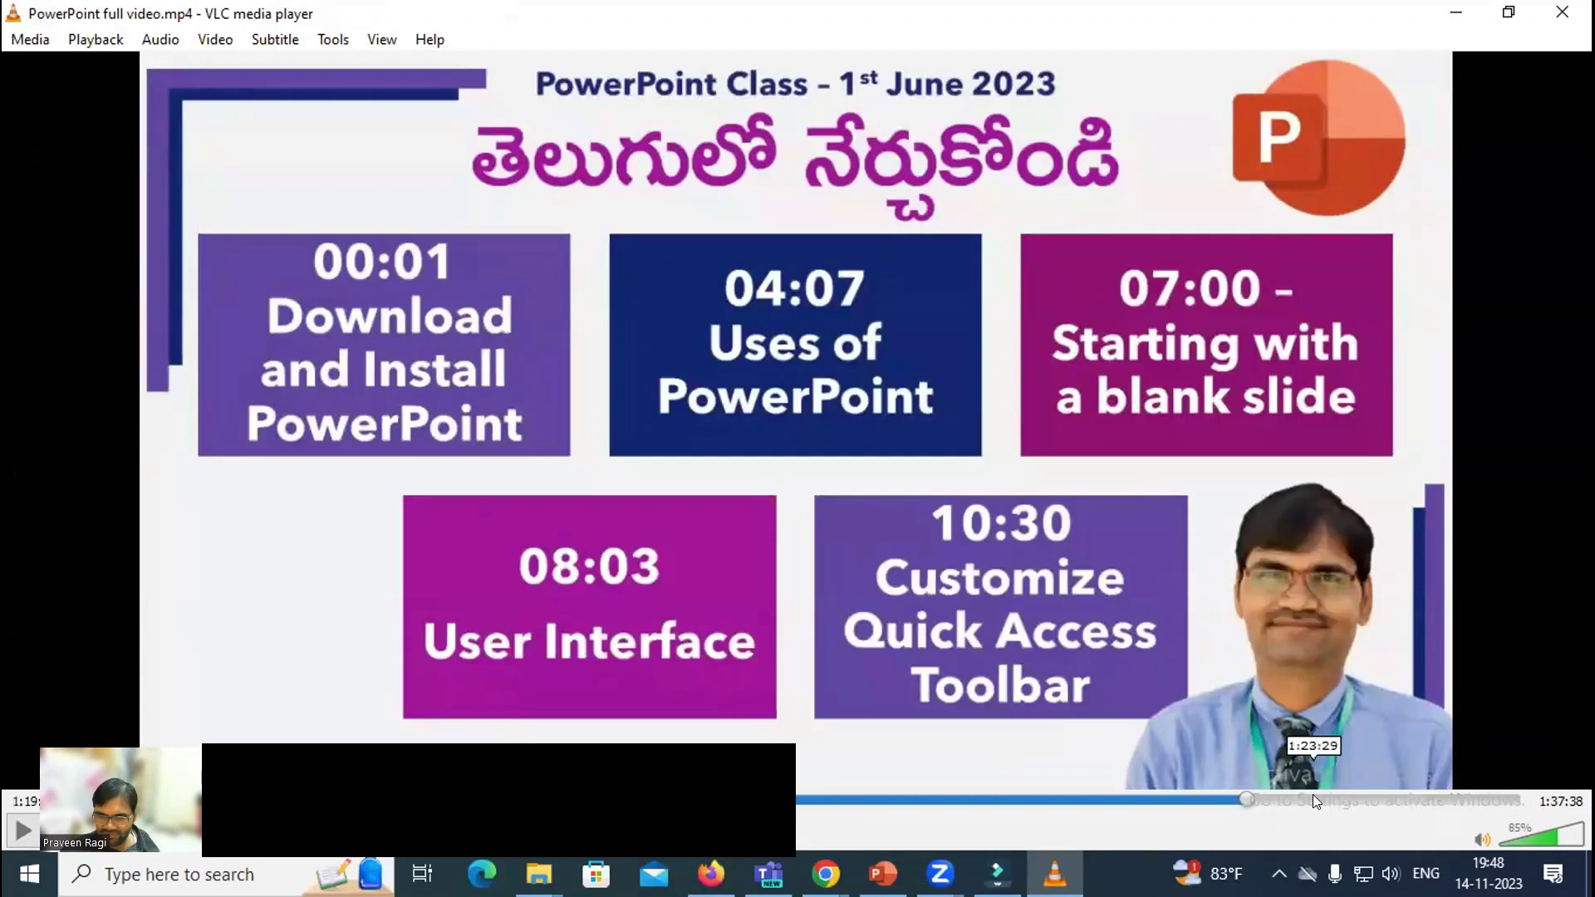
key(space)
key(space)
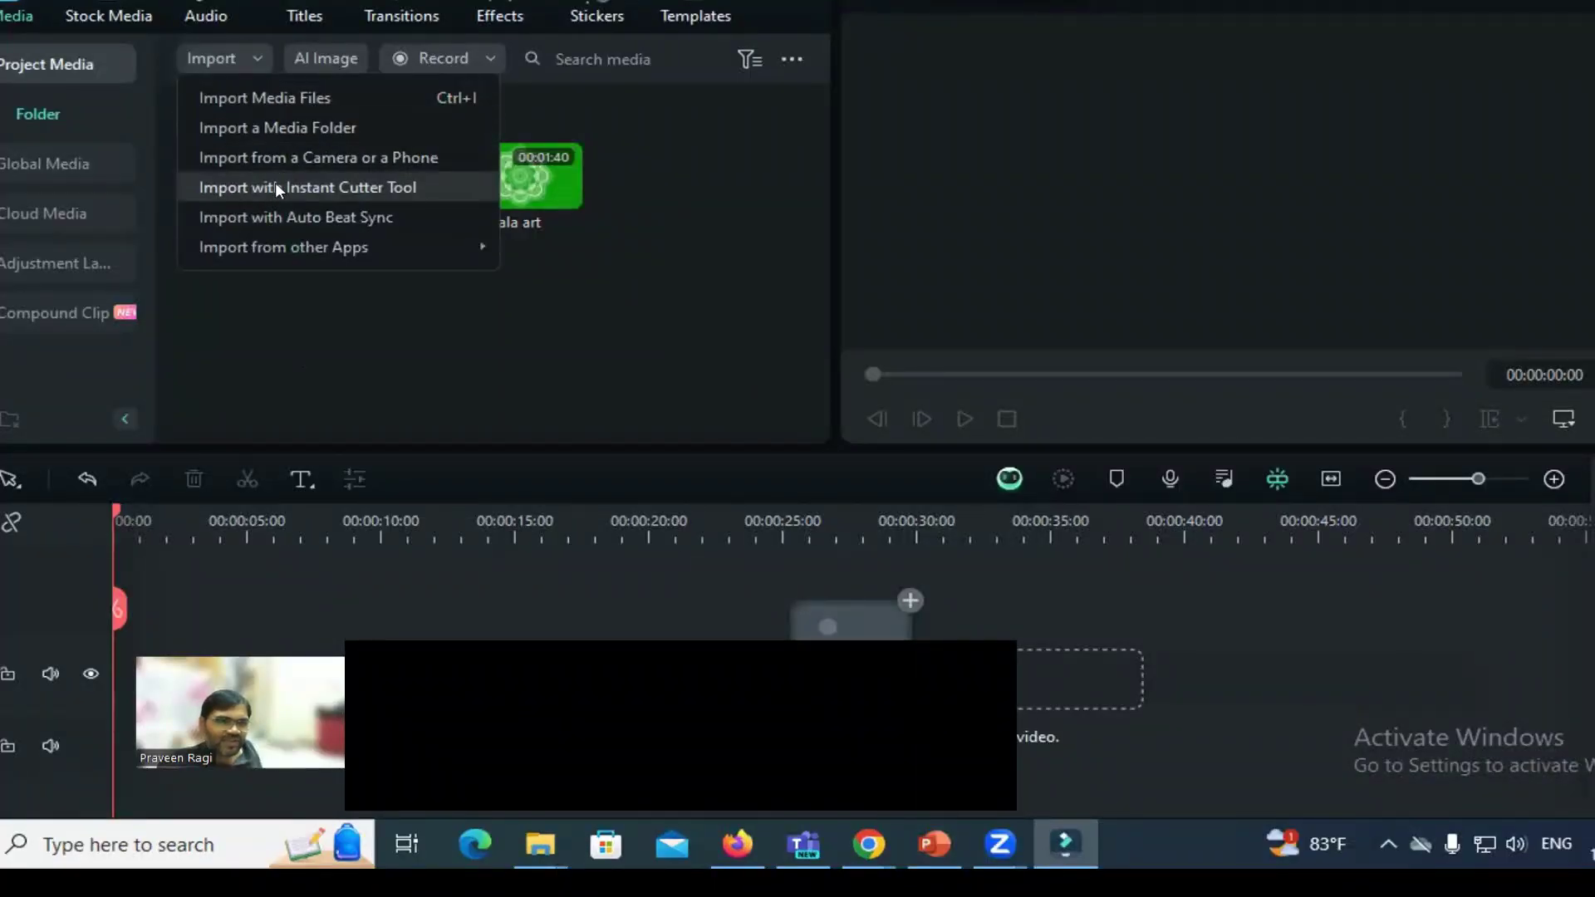
Open the Instant Cutter Tool in Filmora, look through its Trim and Merge modes, and close it.
click(319, 186)
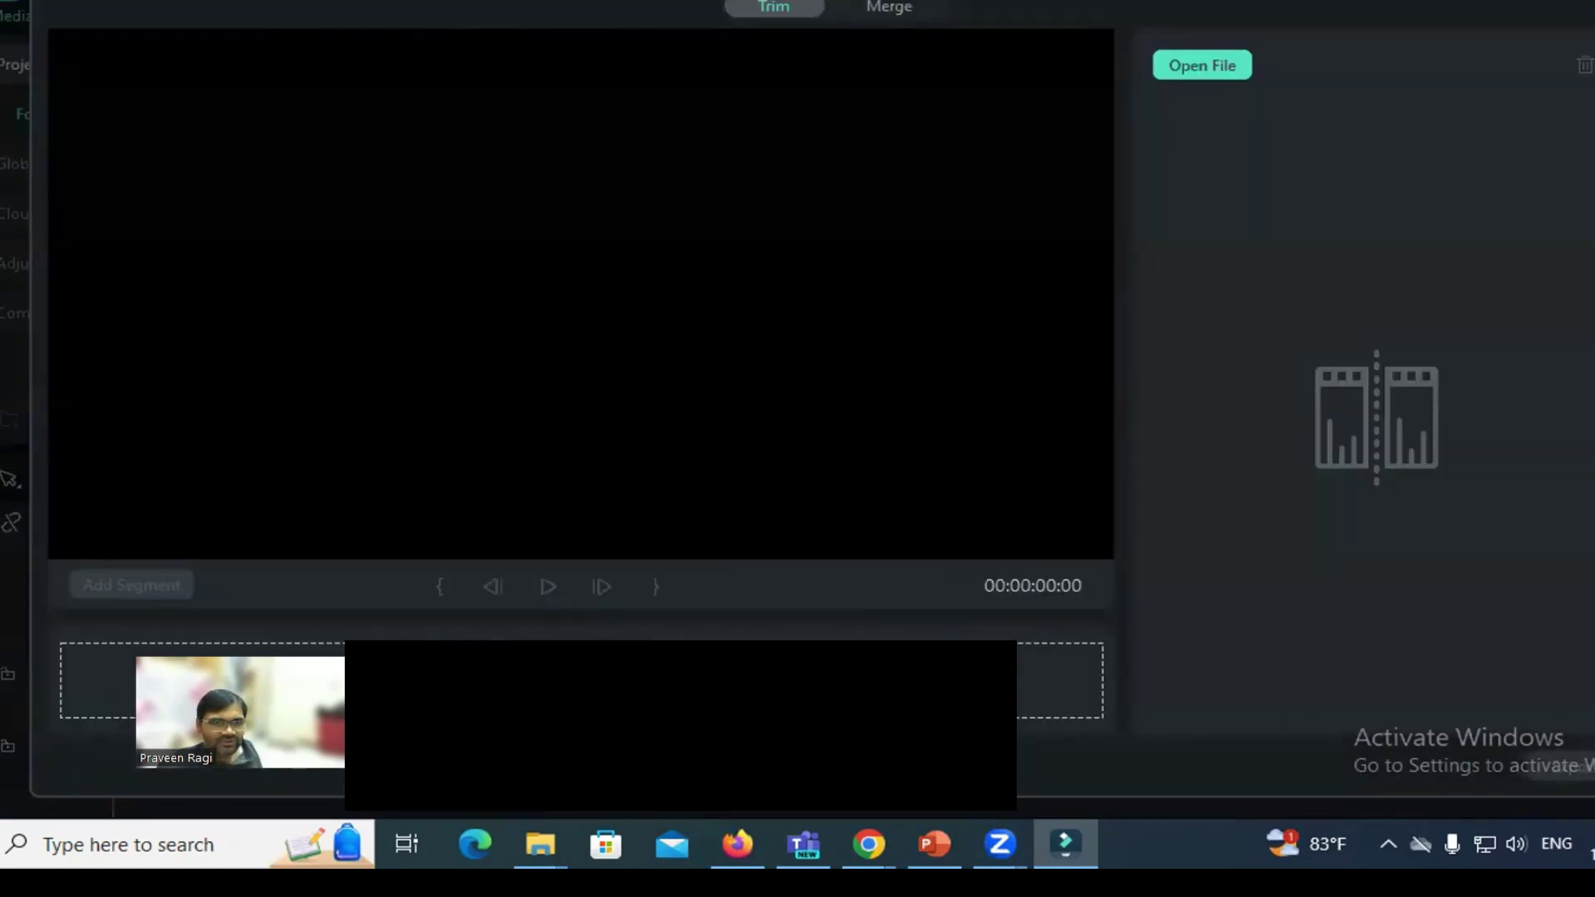
drag(161, 0, 172, 76)
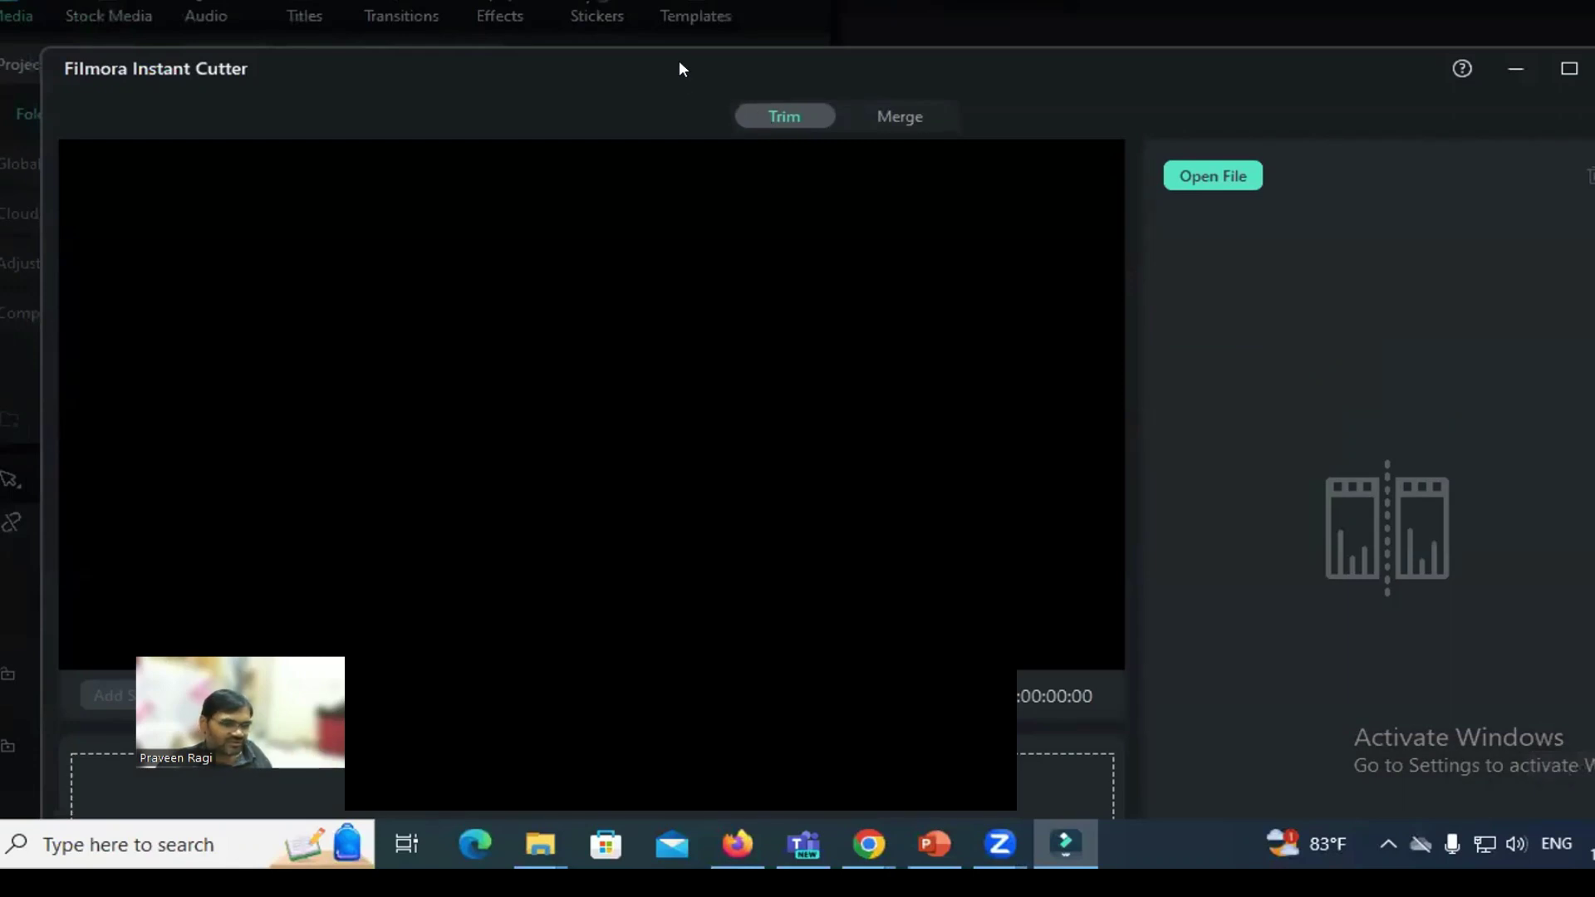
click(895, 108)
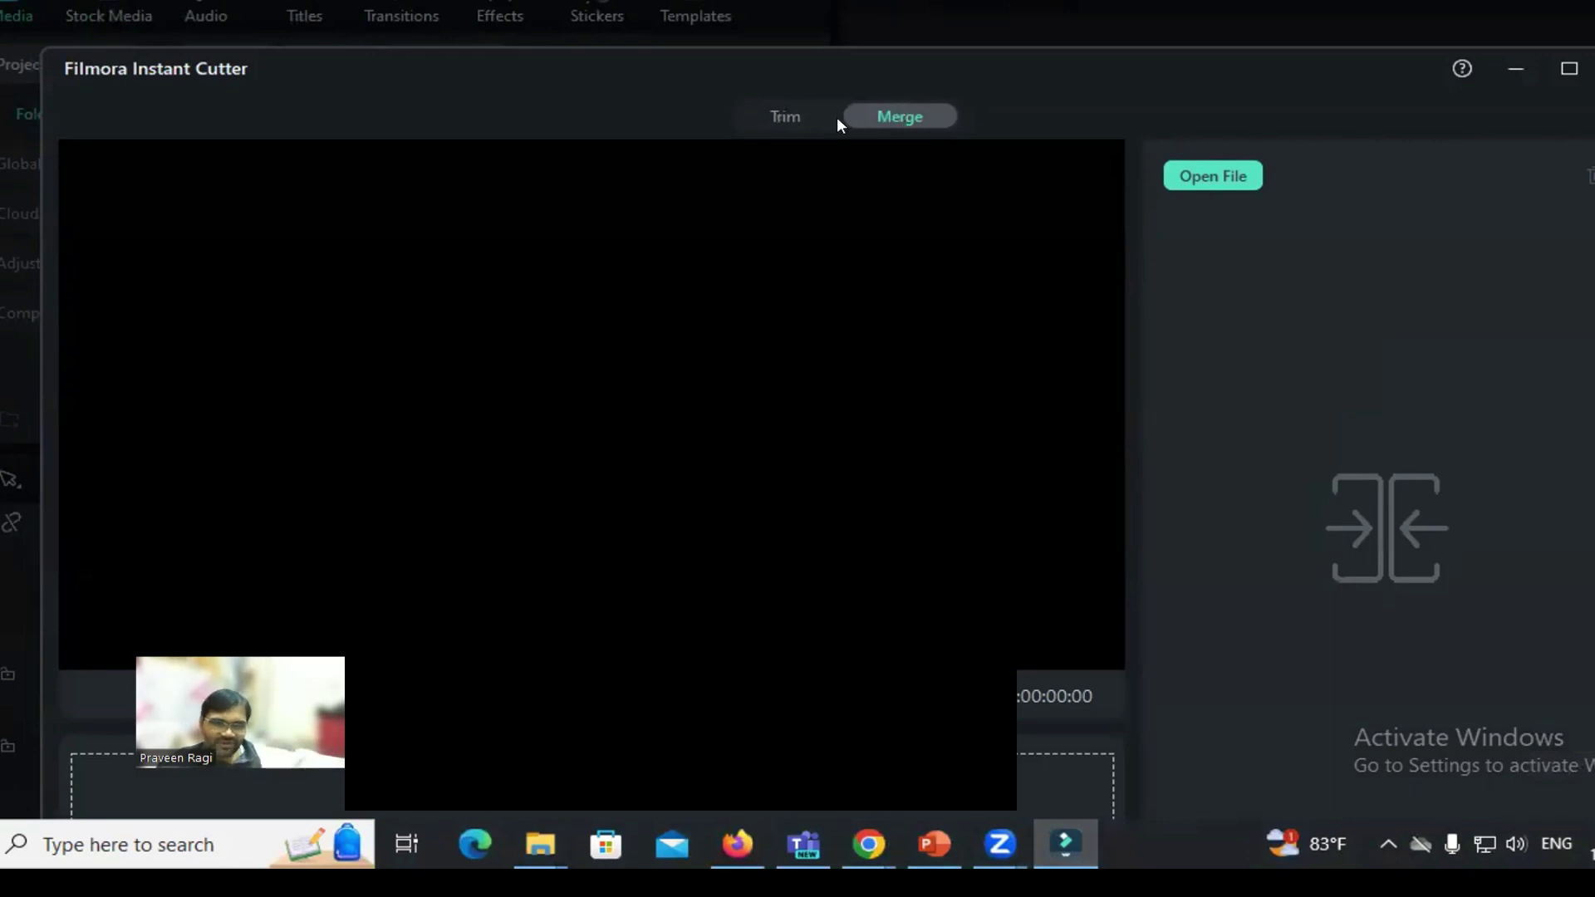
click(768, 113)
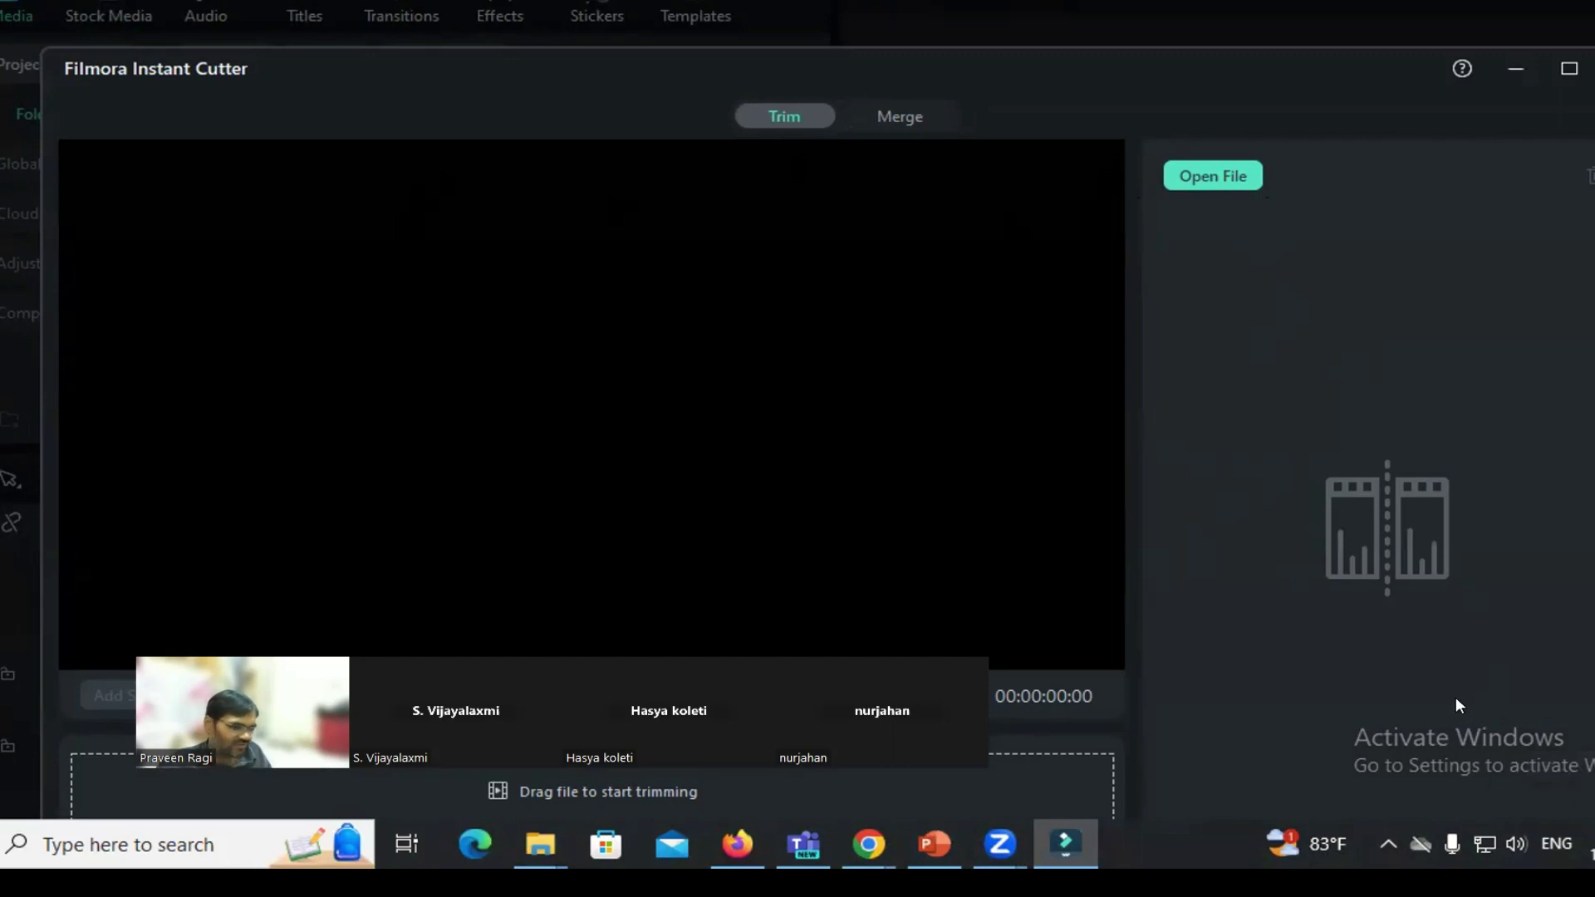
click(895, 116)
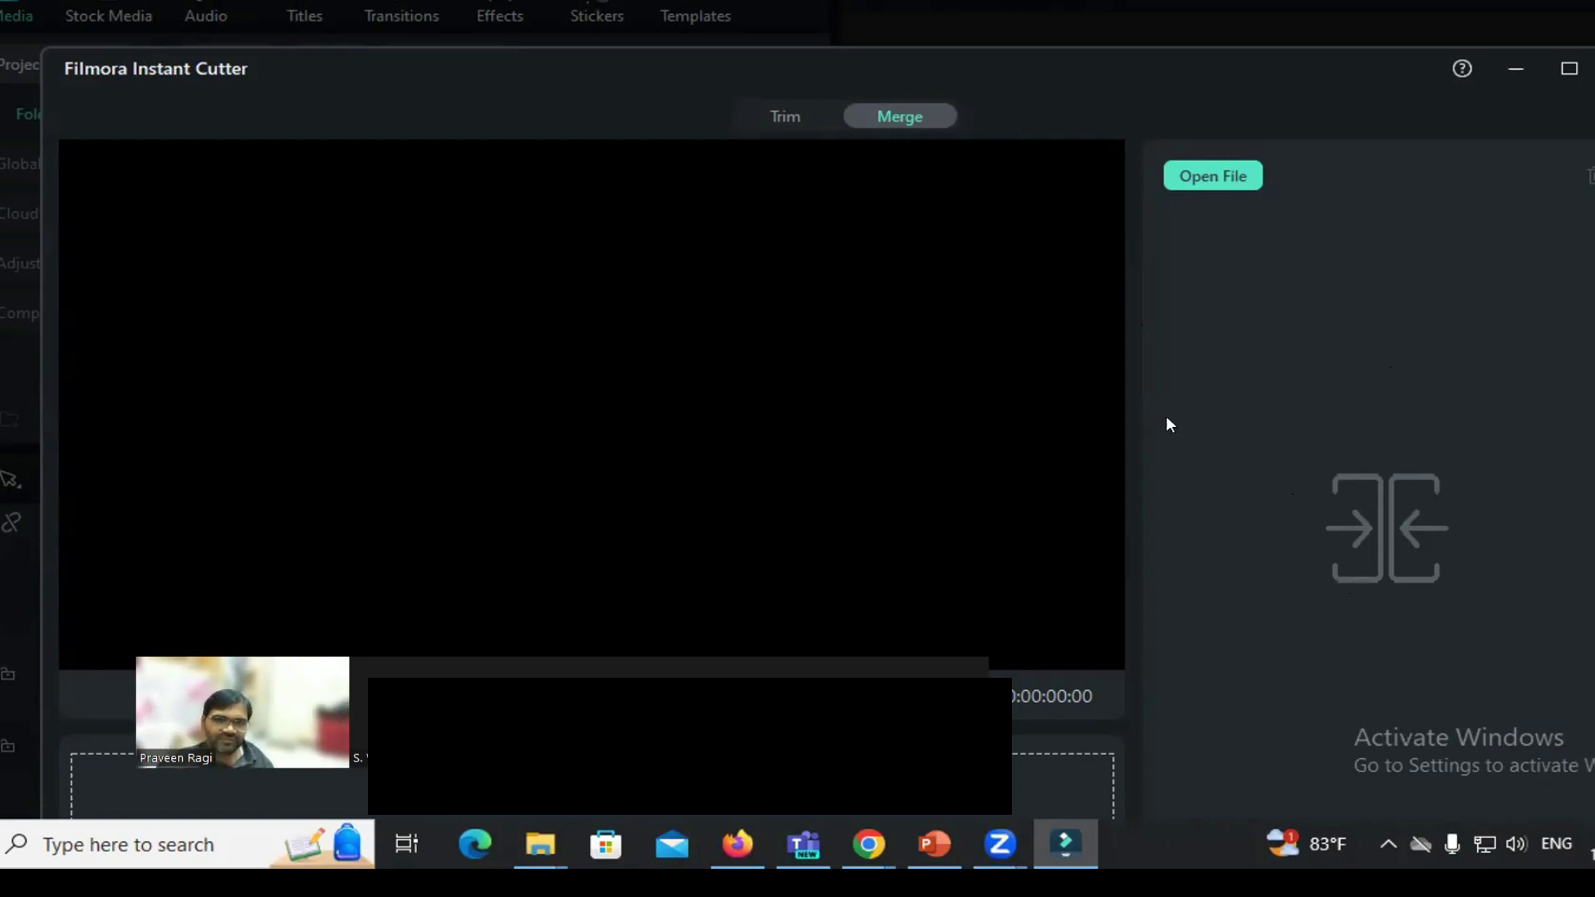
double_click(1135, 62)
click(1589, 28)
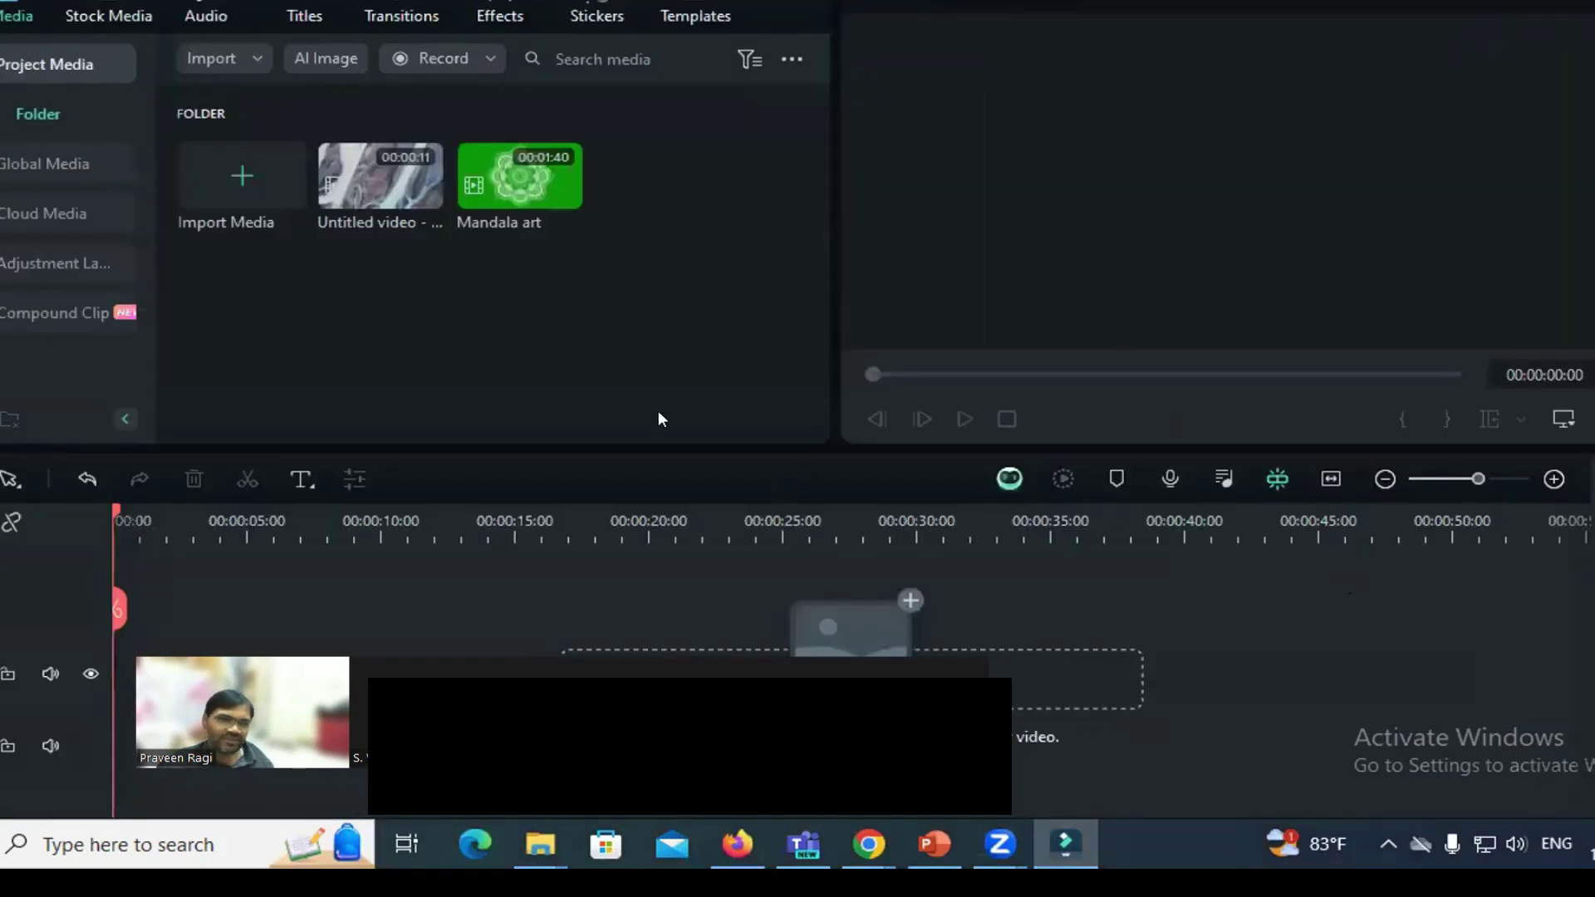
click(247, 53)
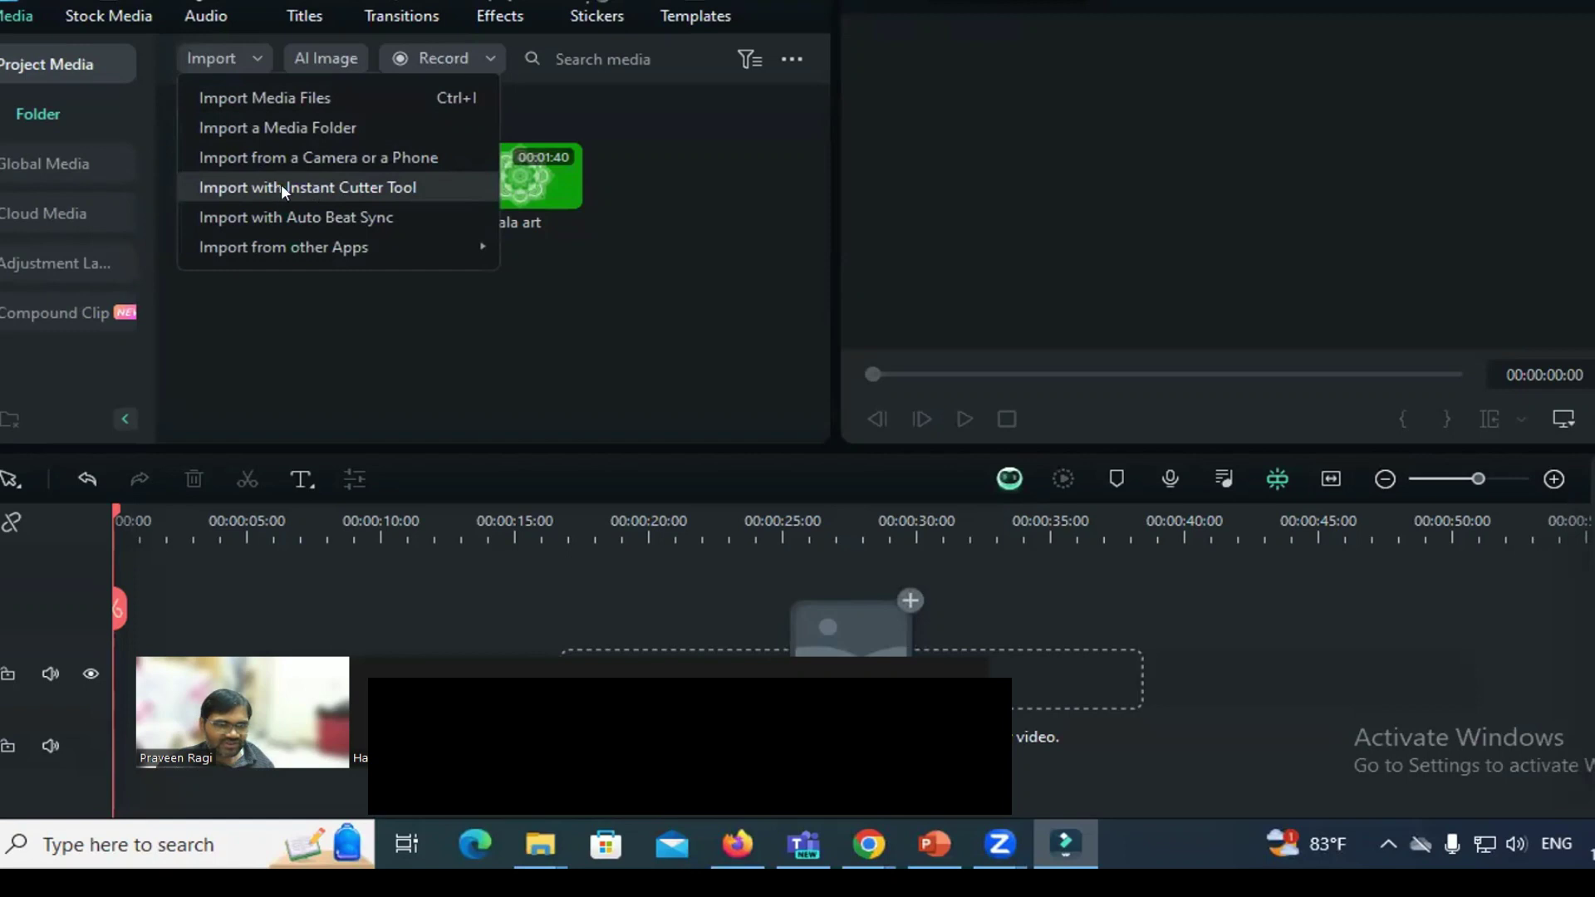
click(229, 187)
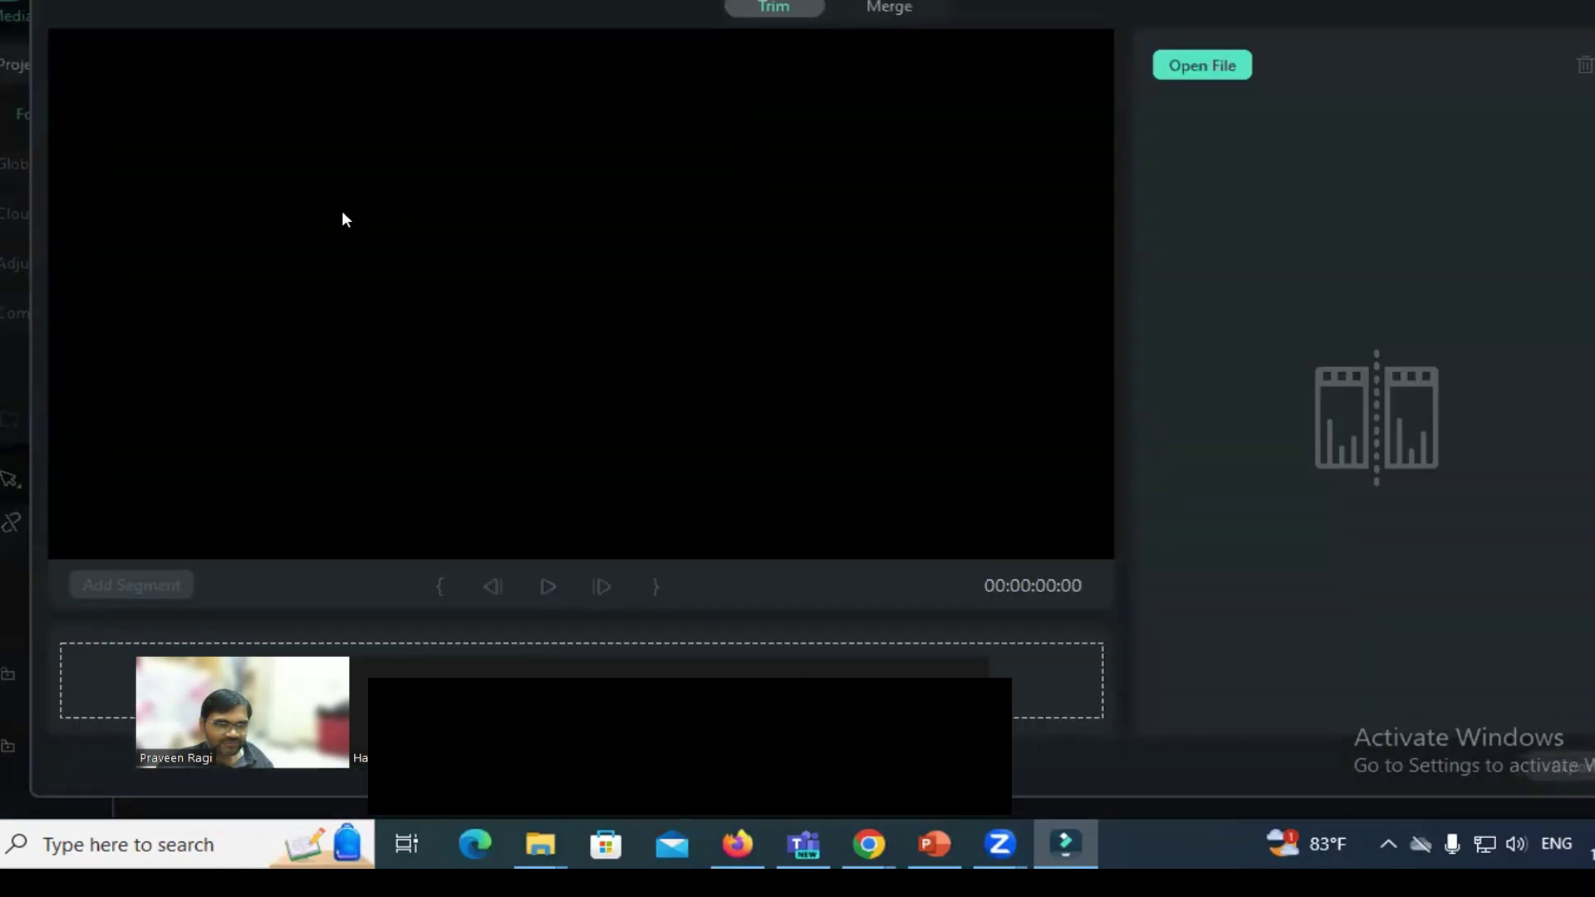
key(Escape)
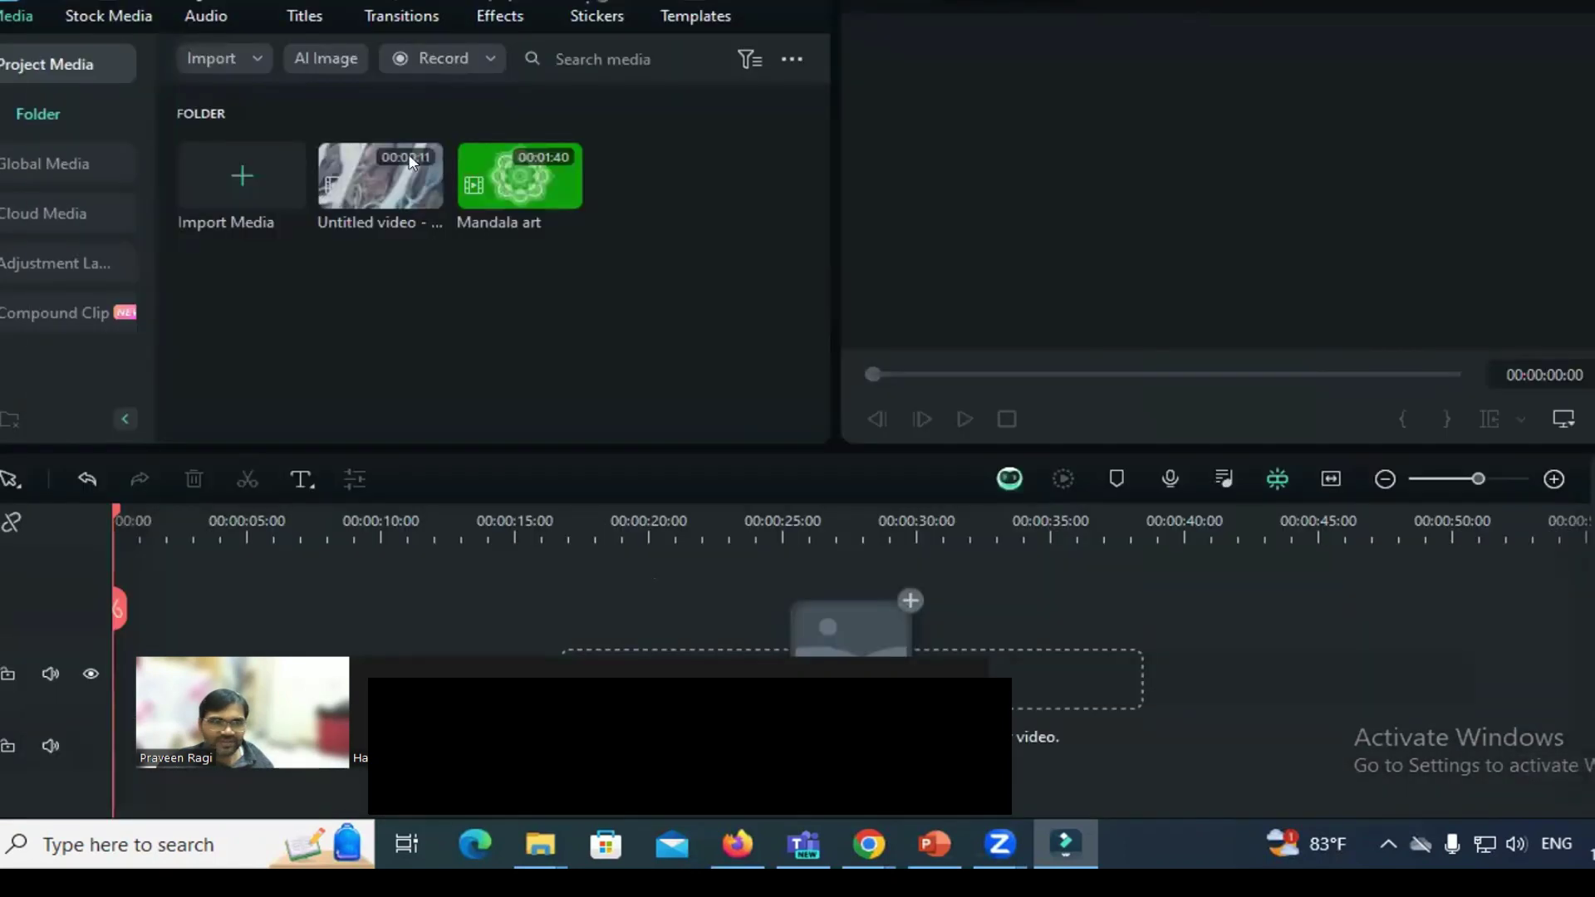
Open the Auto Beat Sync import tool and move its window lower on the screen.
click(256, 58)
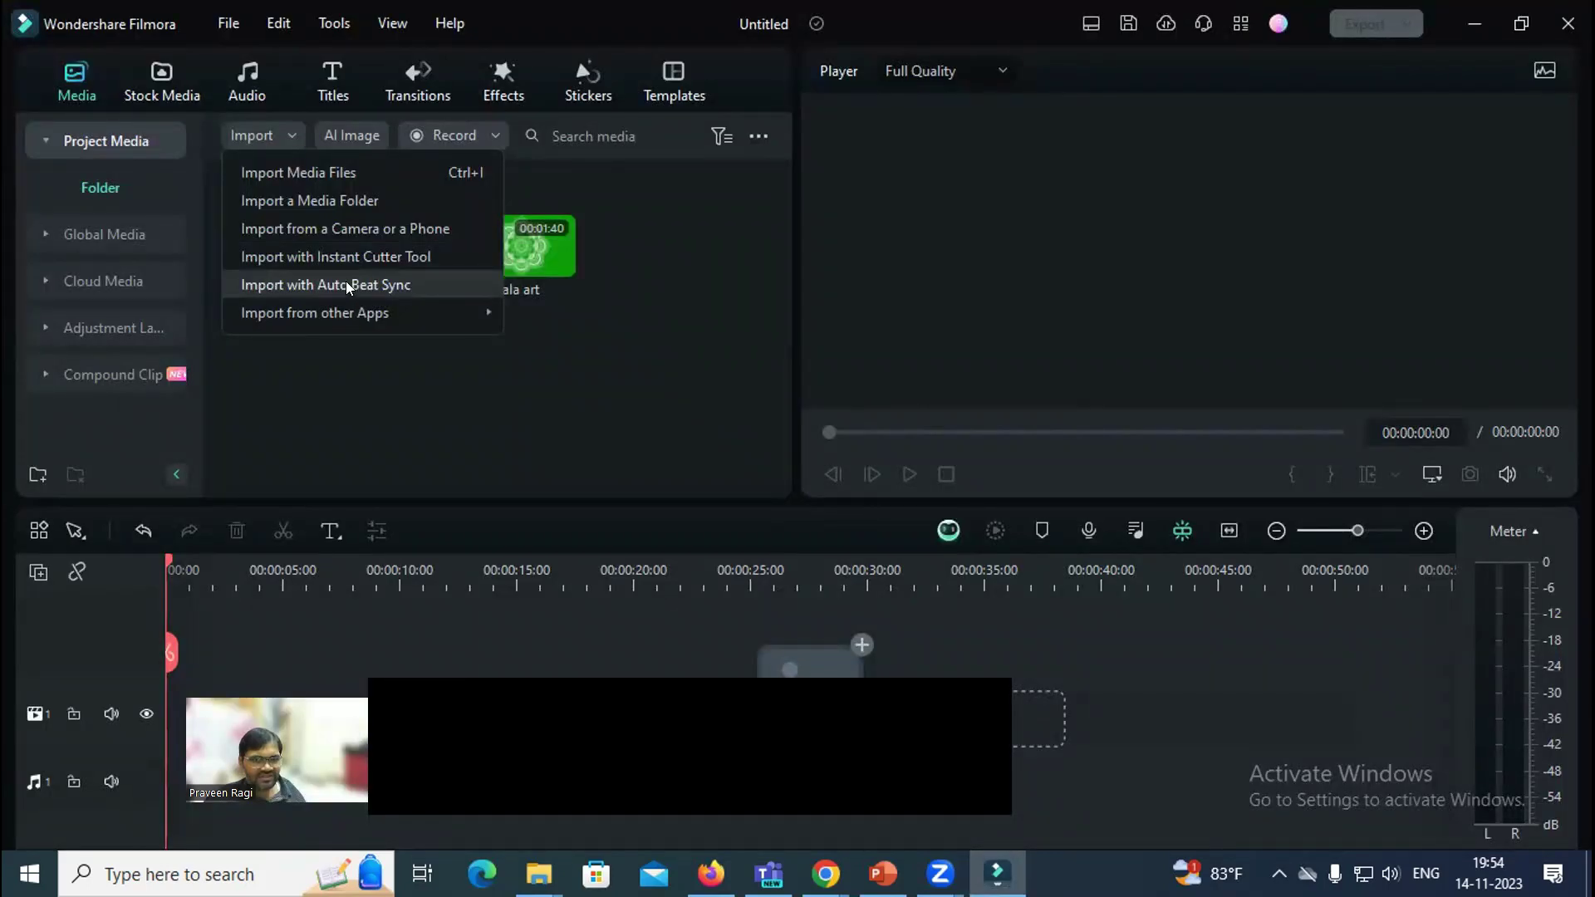
click(349, 287)
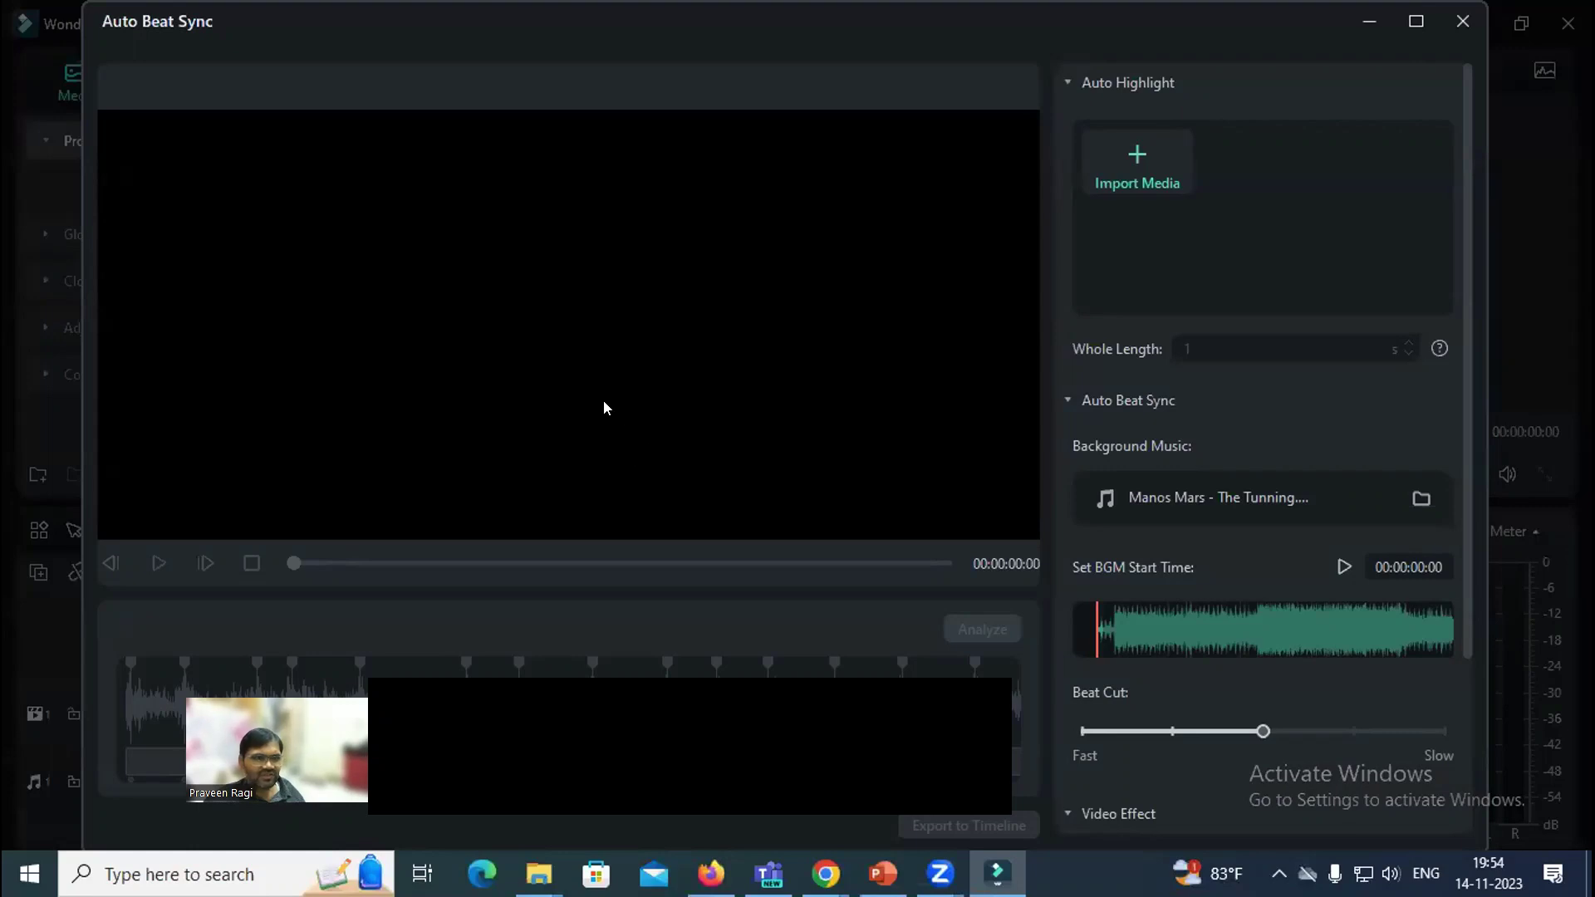
drag(154, 41, 190, 163)
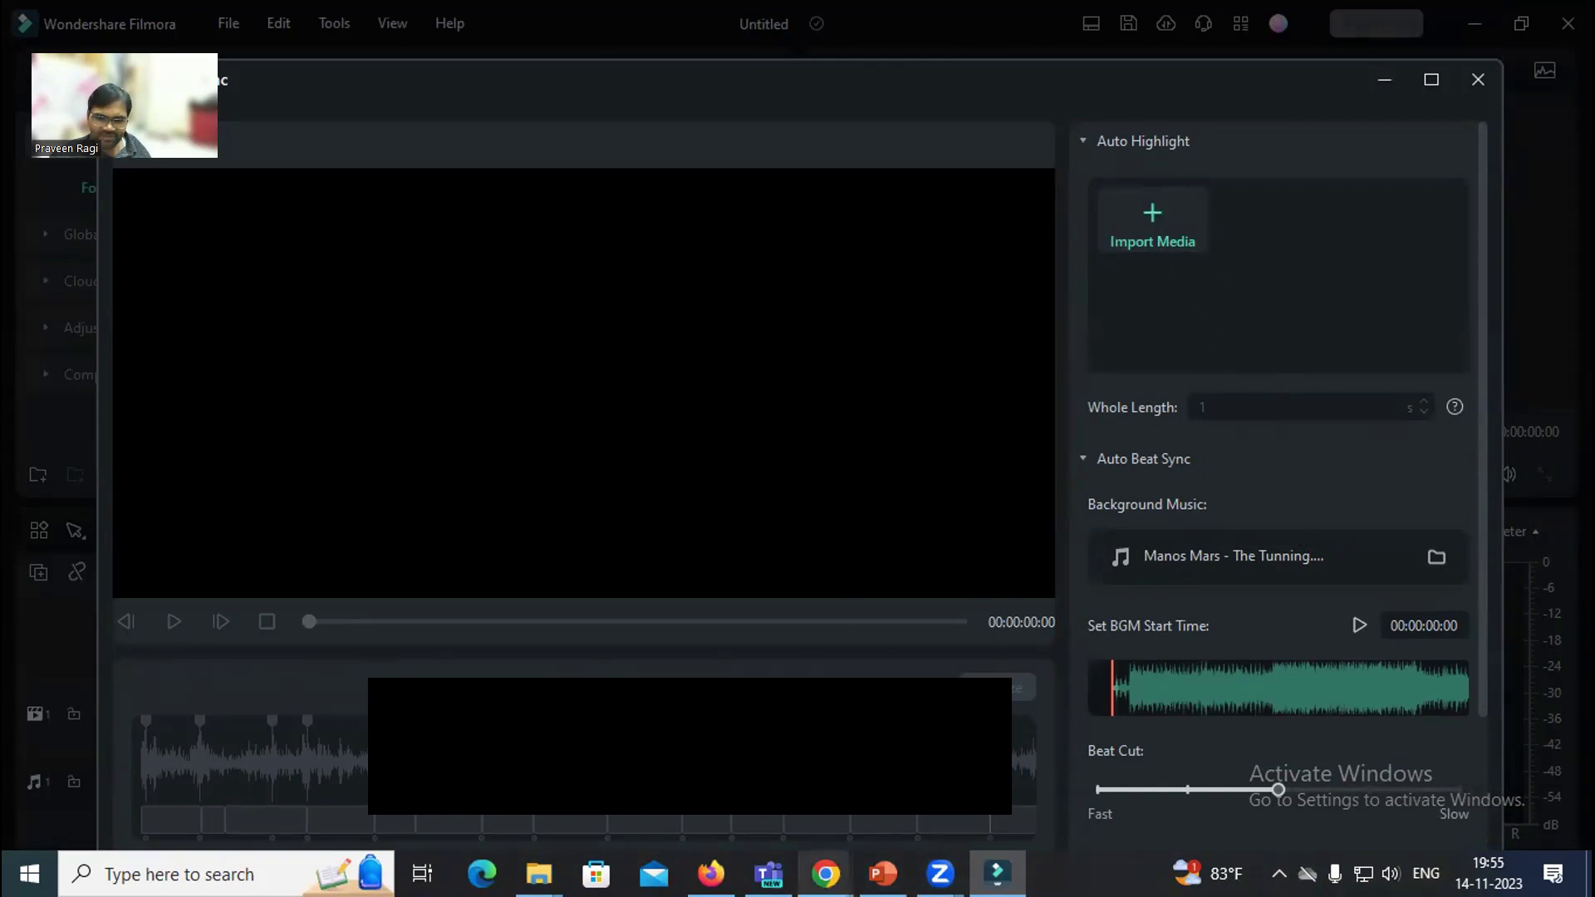
Switch to Chrome, close the Telugu jukebox video, and open YOYO TV Music's Patriotic Songs video in a new tab.
mouse_move(825, 874)
click(1422, 793)
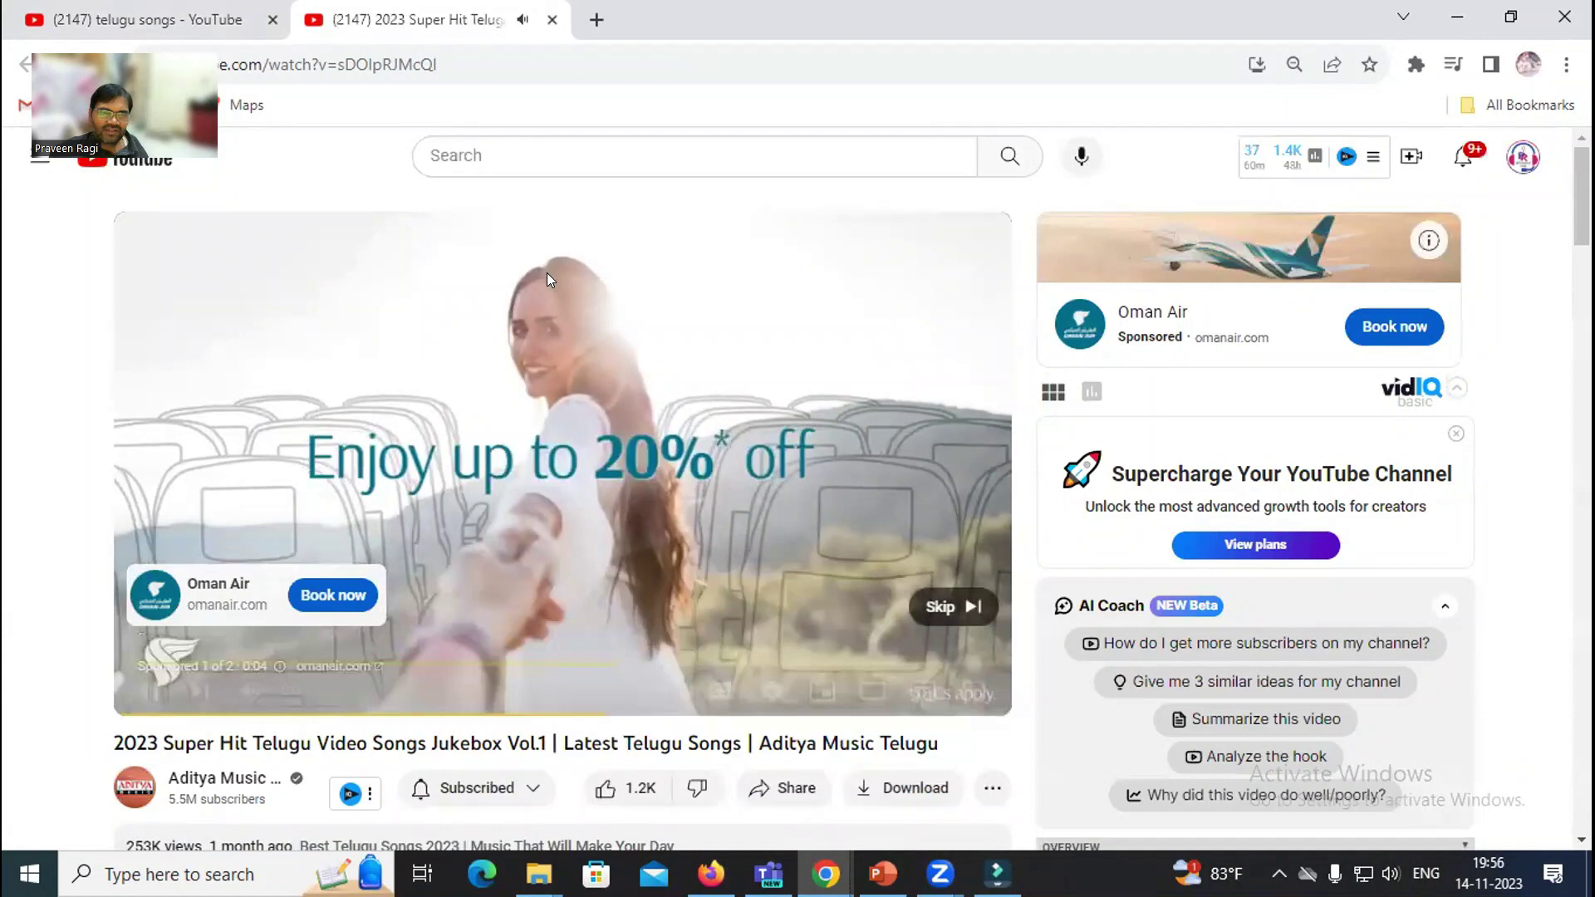
key(ctrl+w)
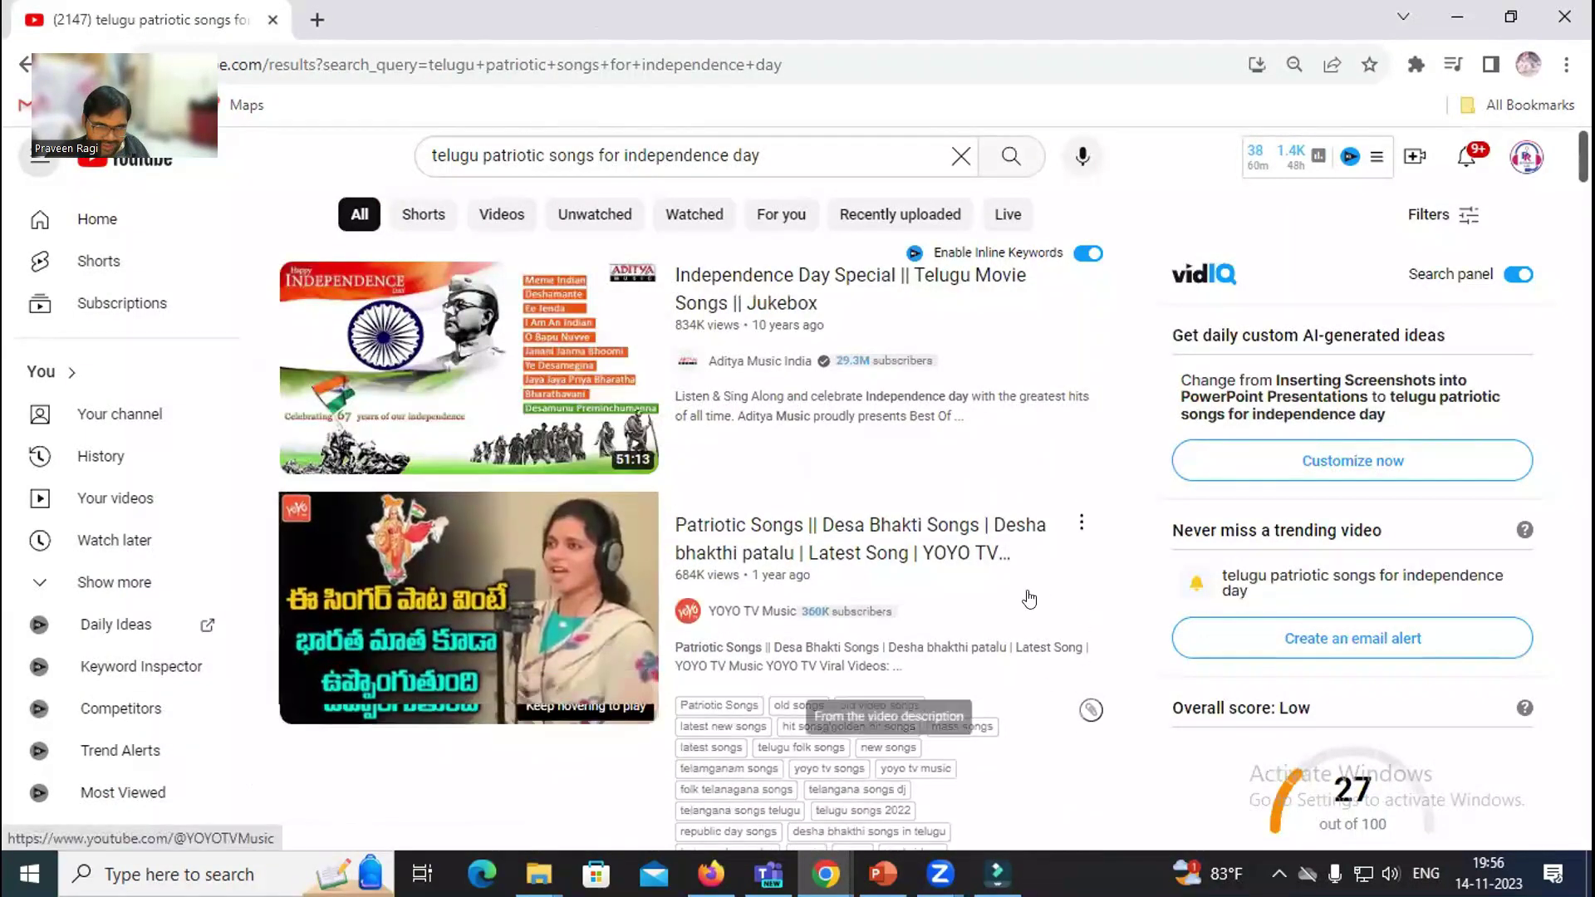
scroll(1030, 599, down, 3)
middle_click(980, 466)
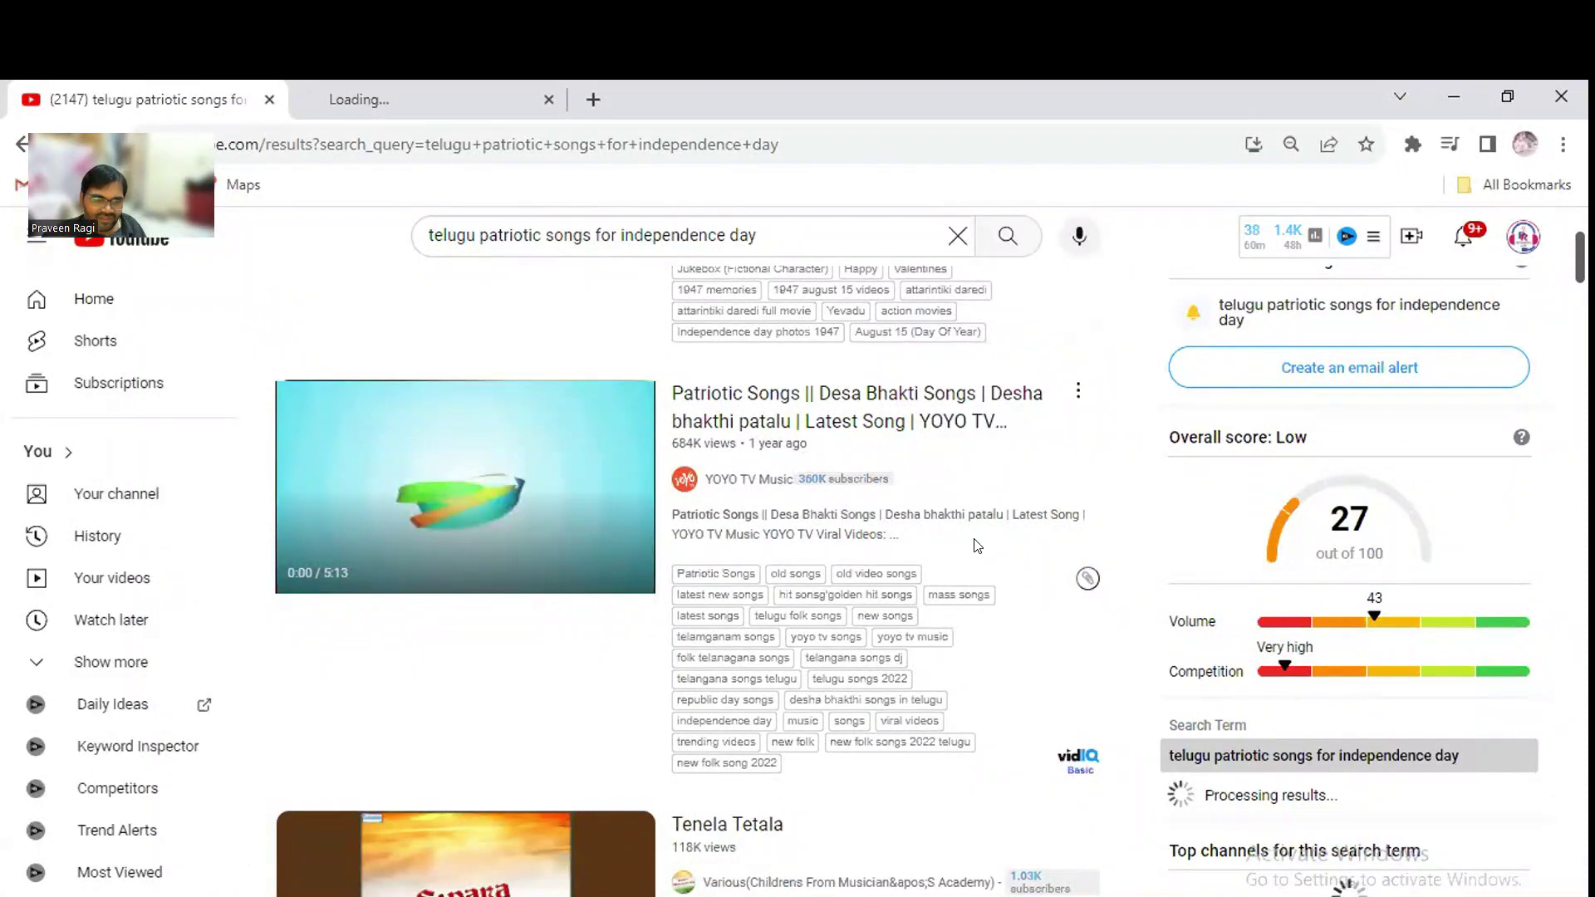
key(ctrl+Tab)
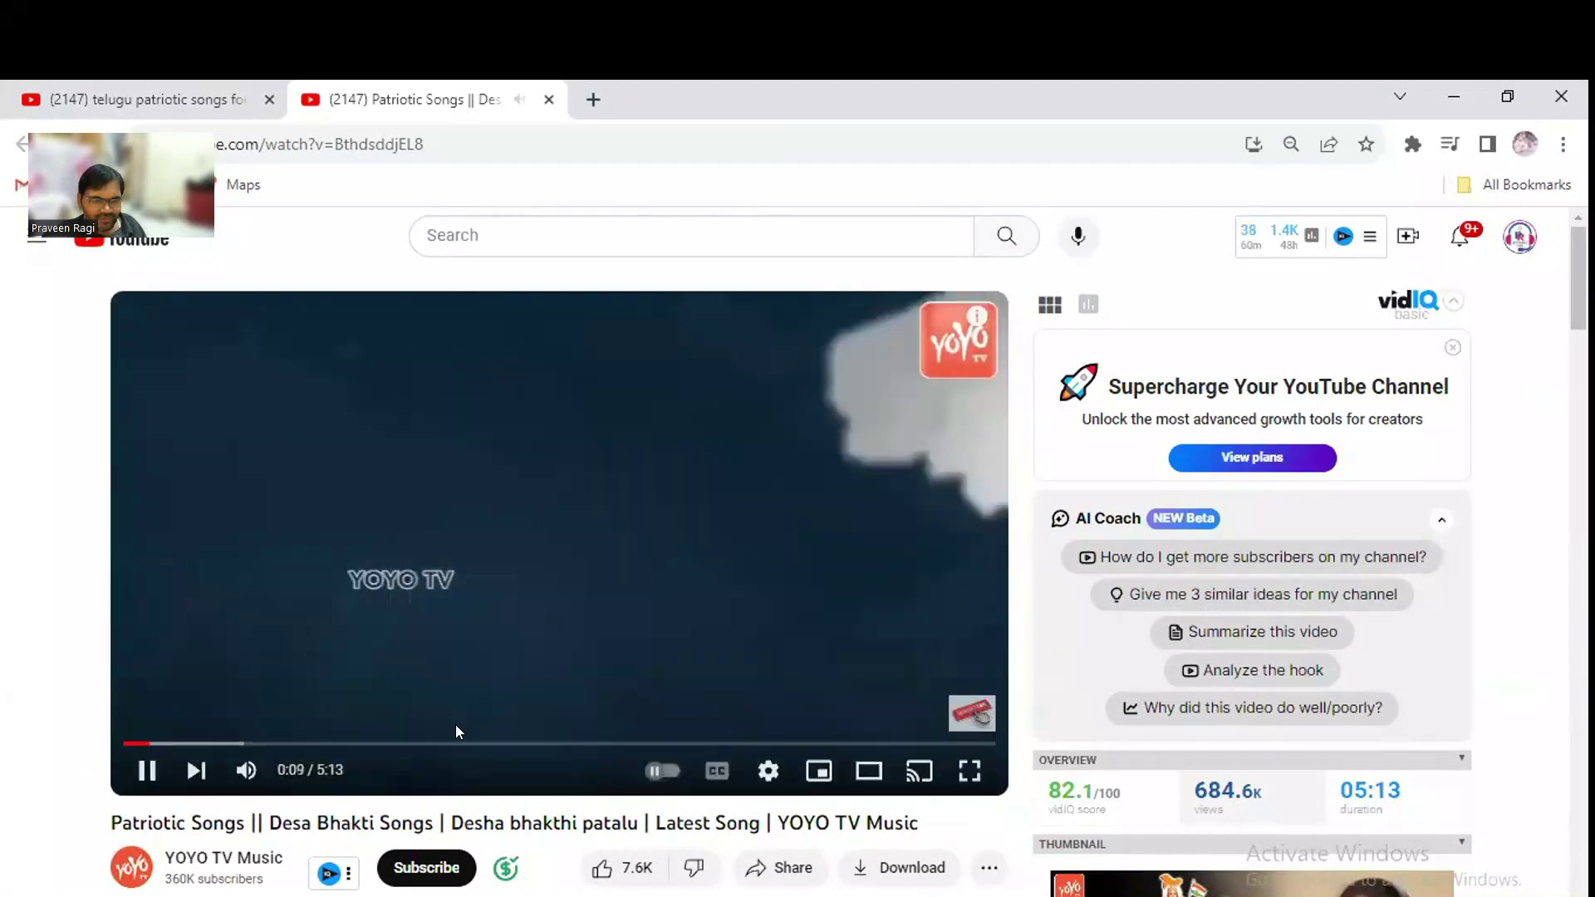
Pause the Patriotic Songs video and copy its share link.
click(146, 770)
click(461, 138)
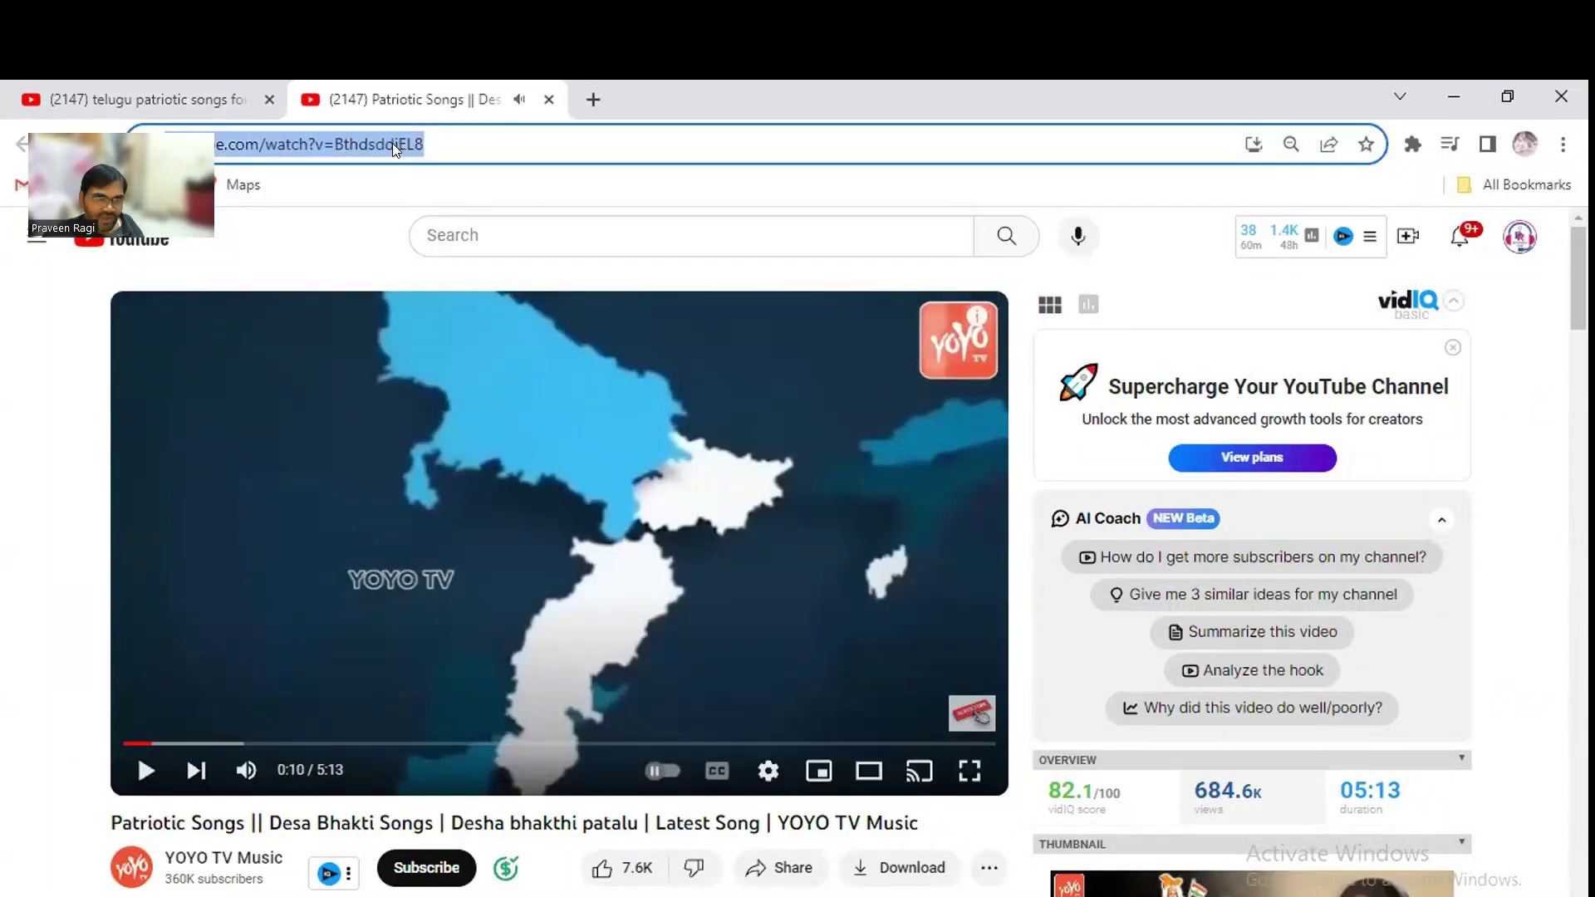
scroll(768, 714, down, 3)
click(763, 649)
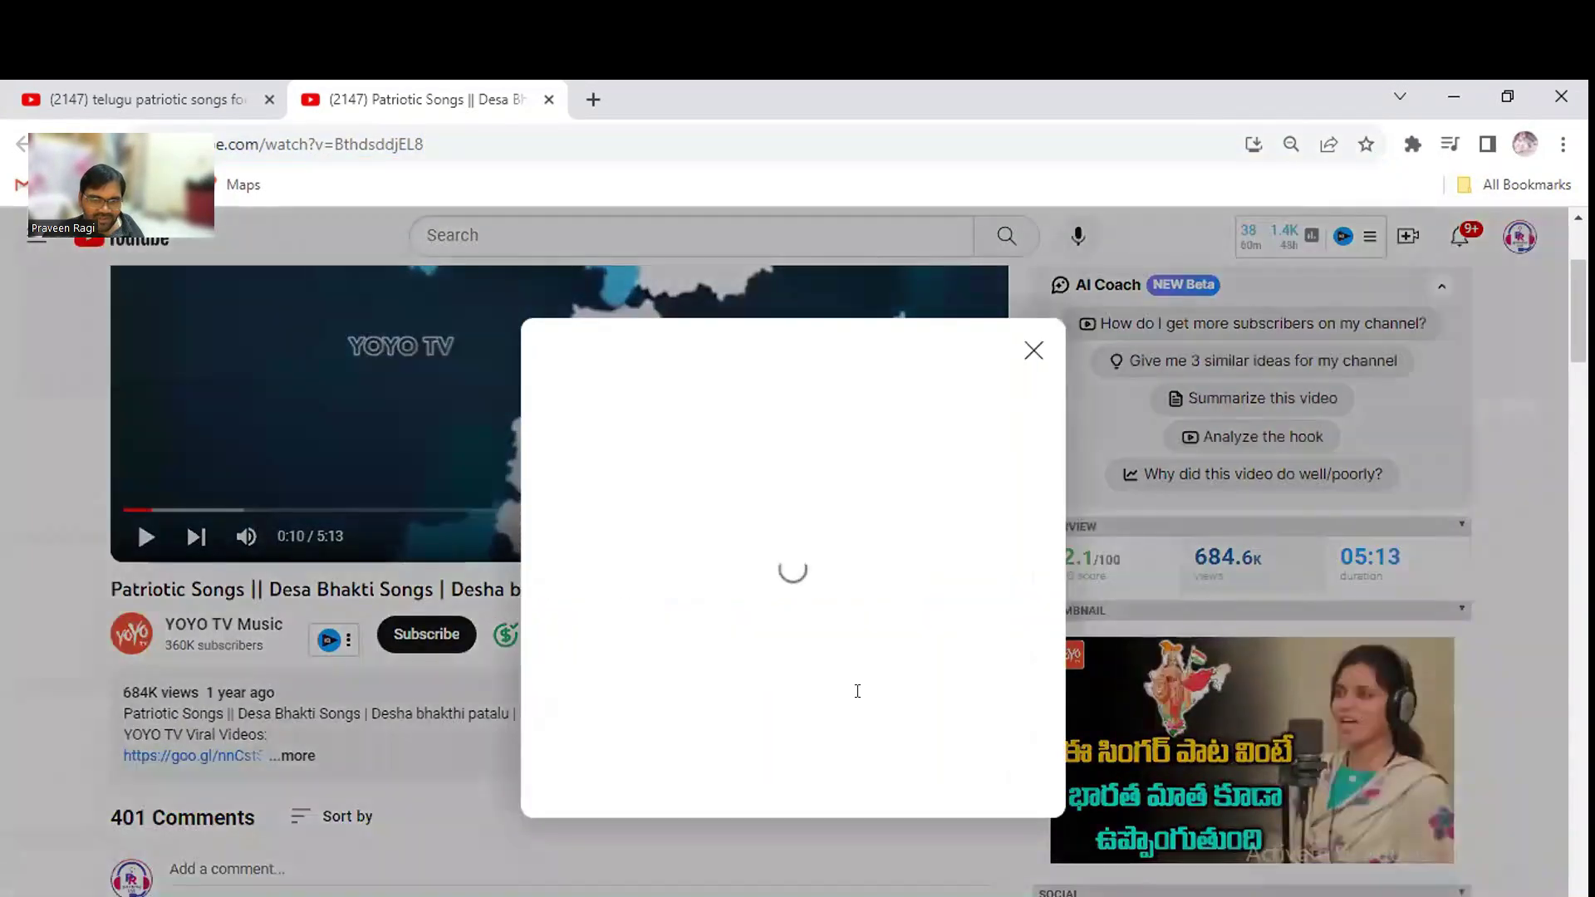
click(997, 692)
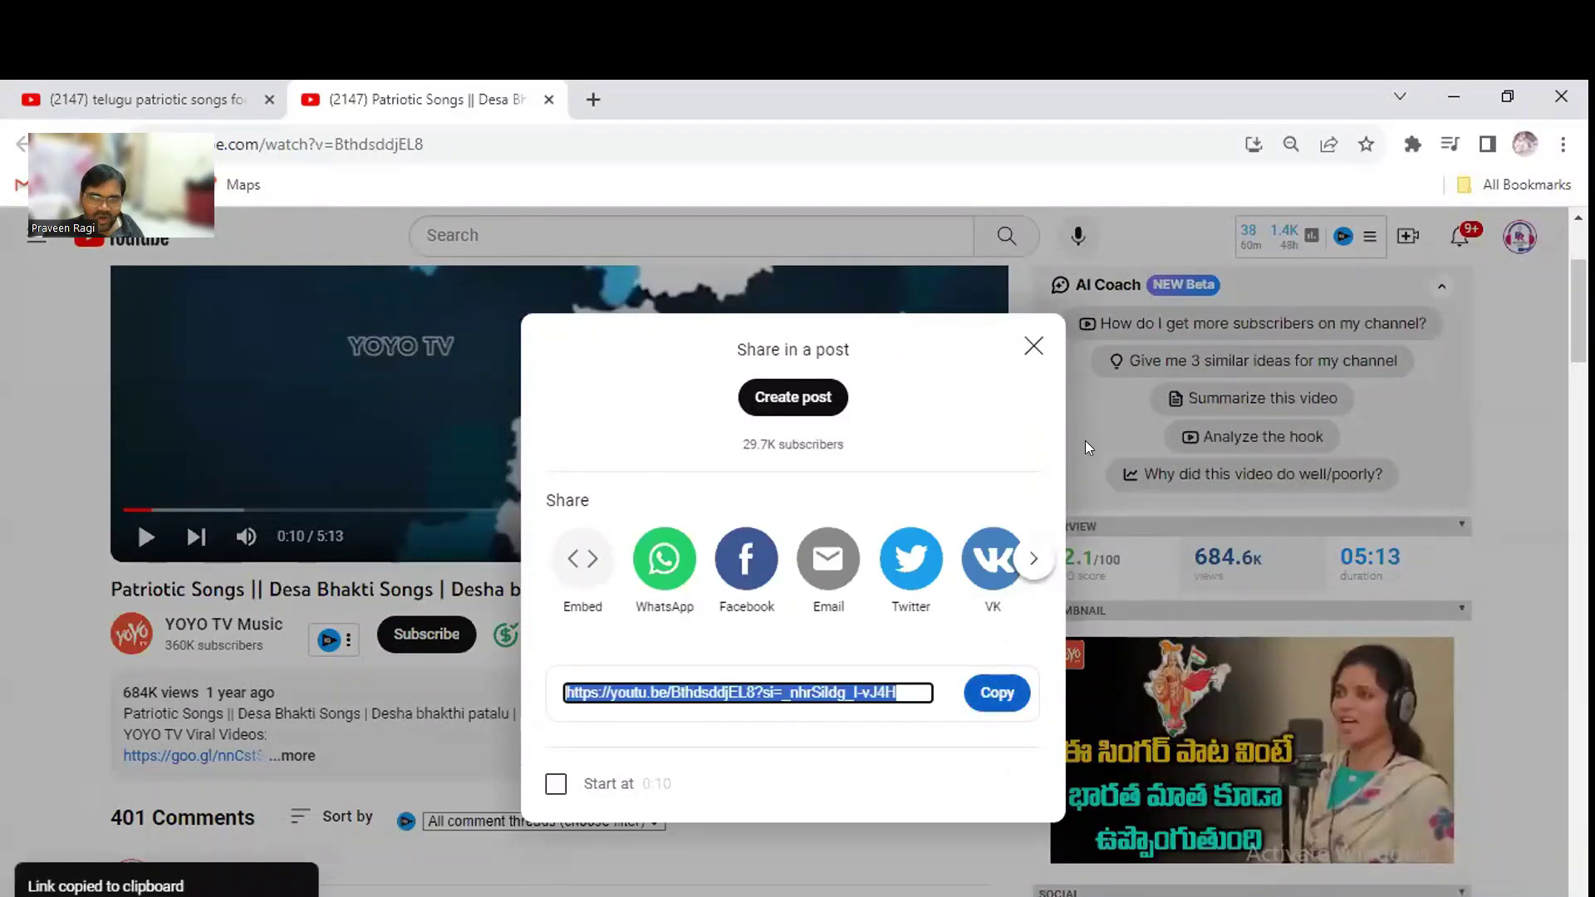
click(1024, 347)
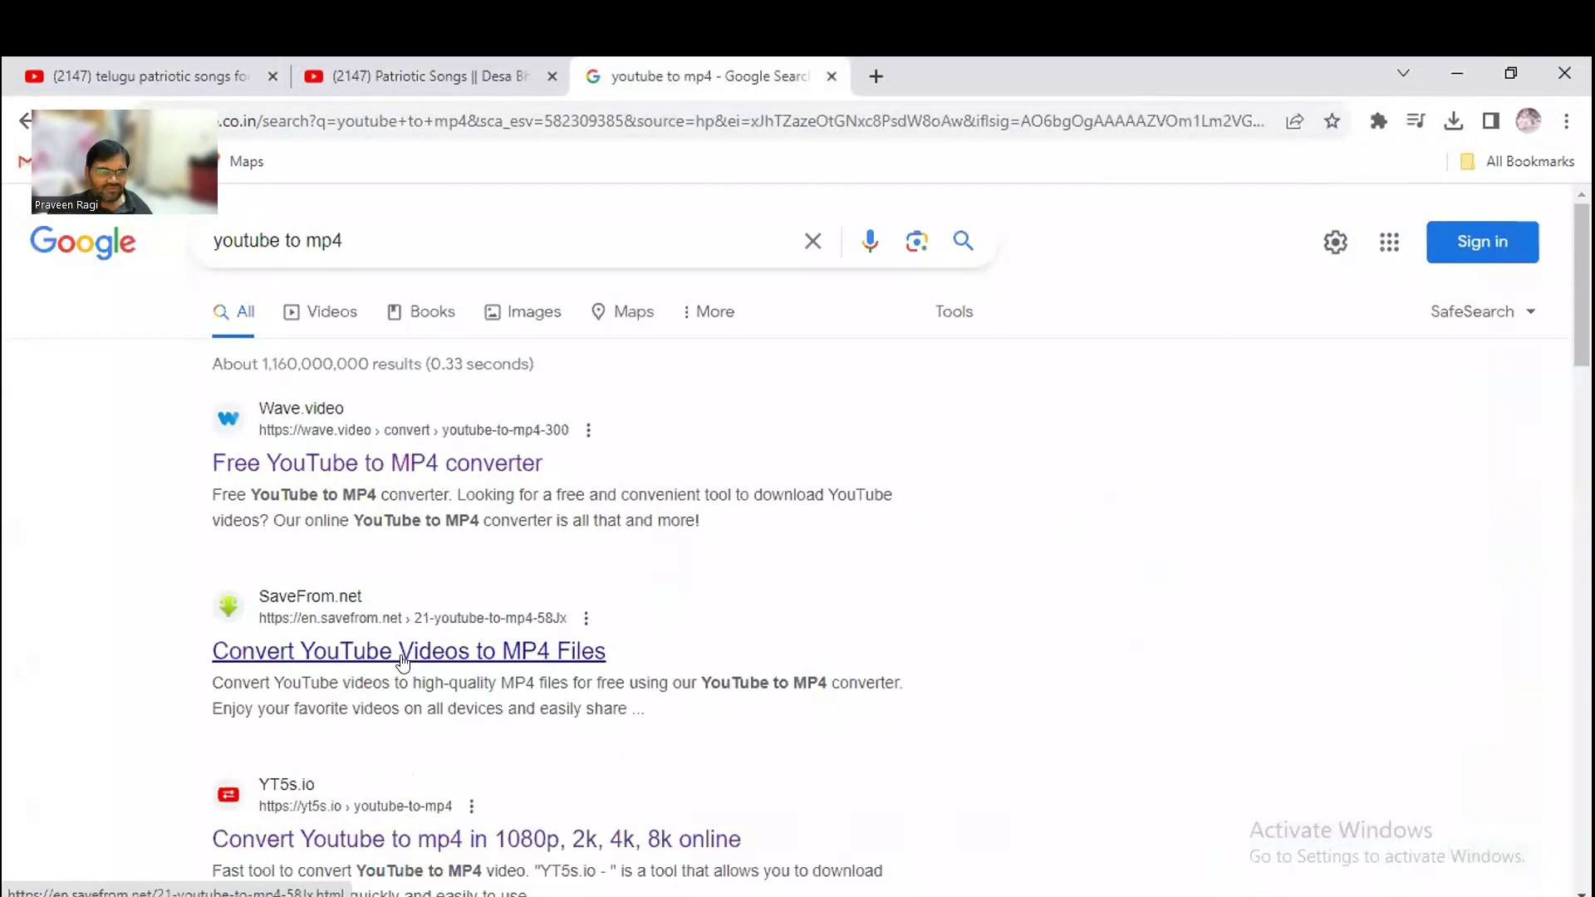
Open SaveFrom.net's "Convert YouTube Videos to MP4 Files" search result in a new tab and switch to it.
right_click(404, 662)
click(476, 666)
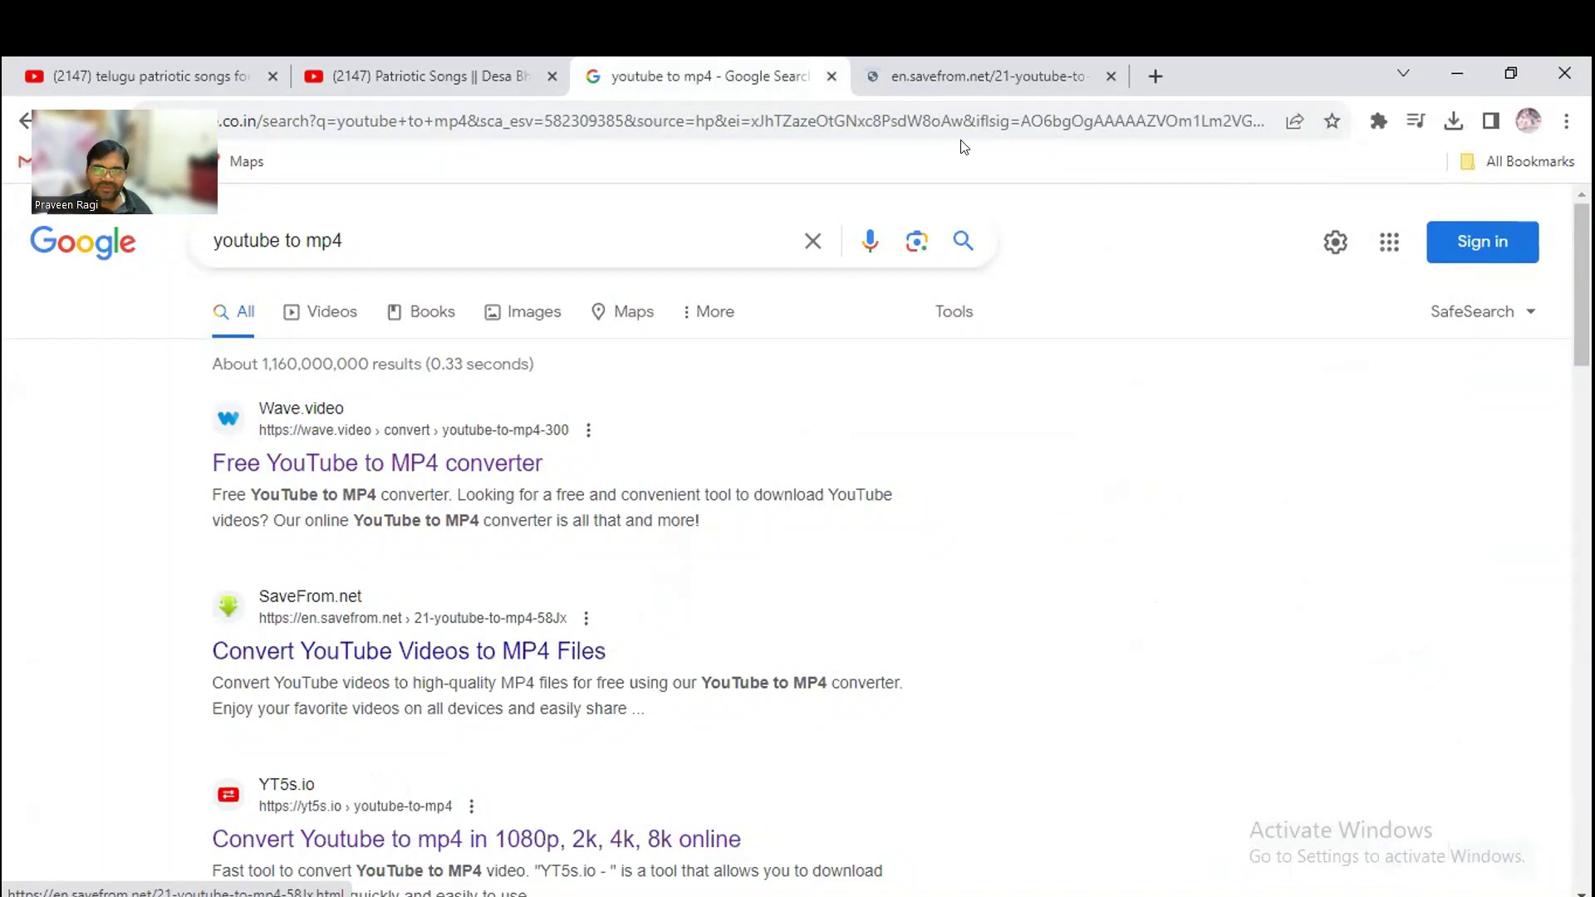
key(ctrl+Tab)
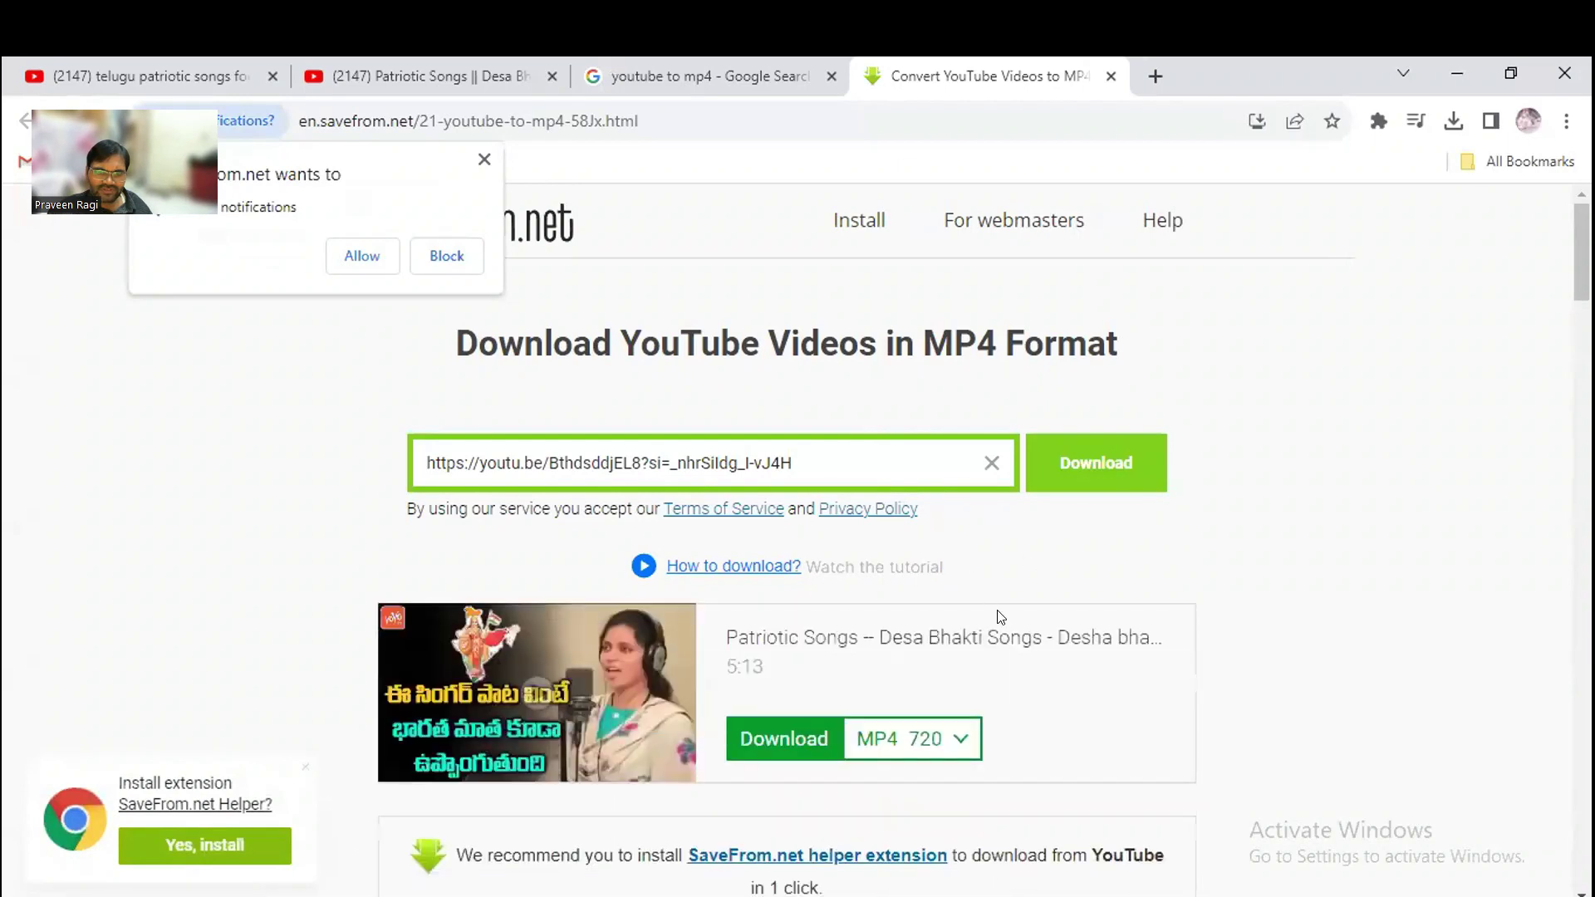
Download the Patriotic Songs video as MP4 720, close the Video downloader extension page, and open the browser's downloads list.
click(962, 739)
scroll(962, 739, down, 3)
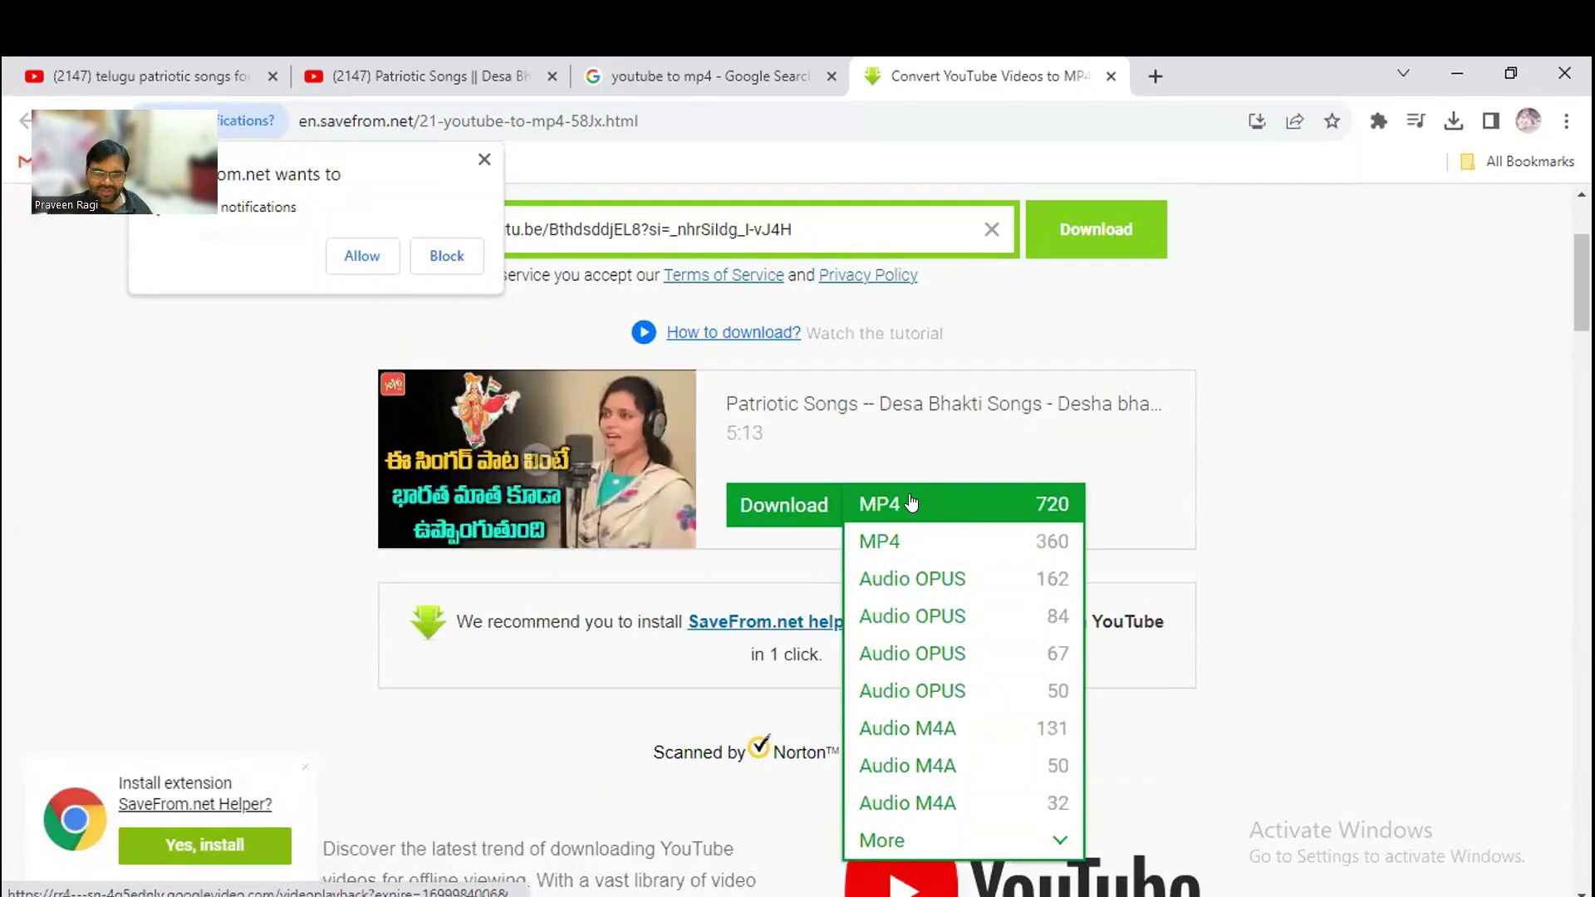
click(914, 504)
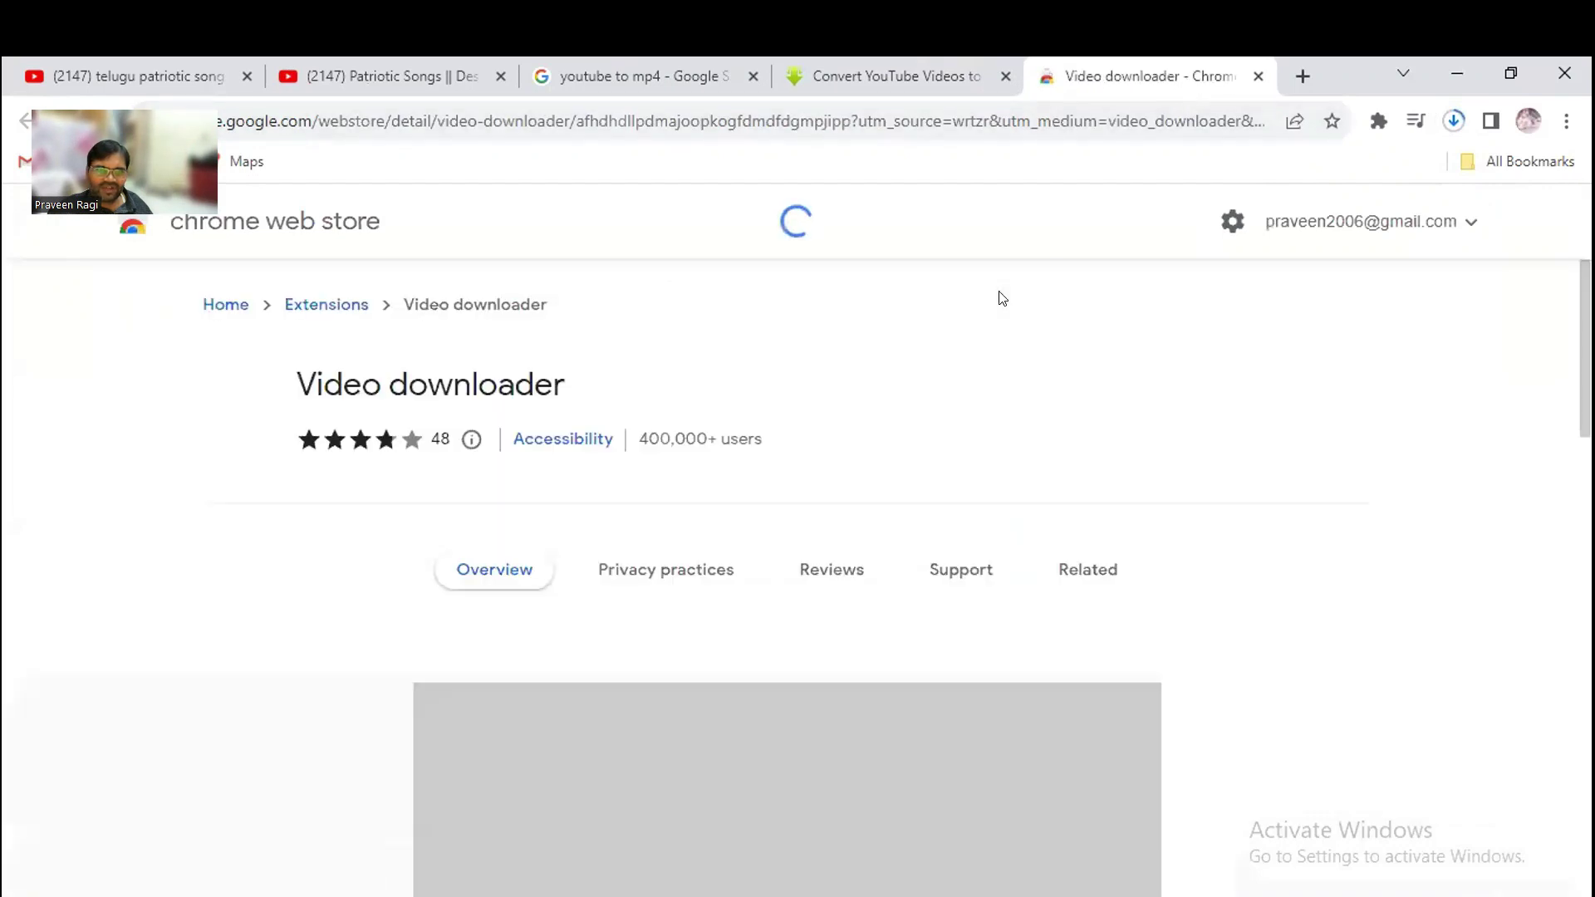
key(ctrl+w)
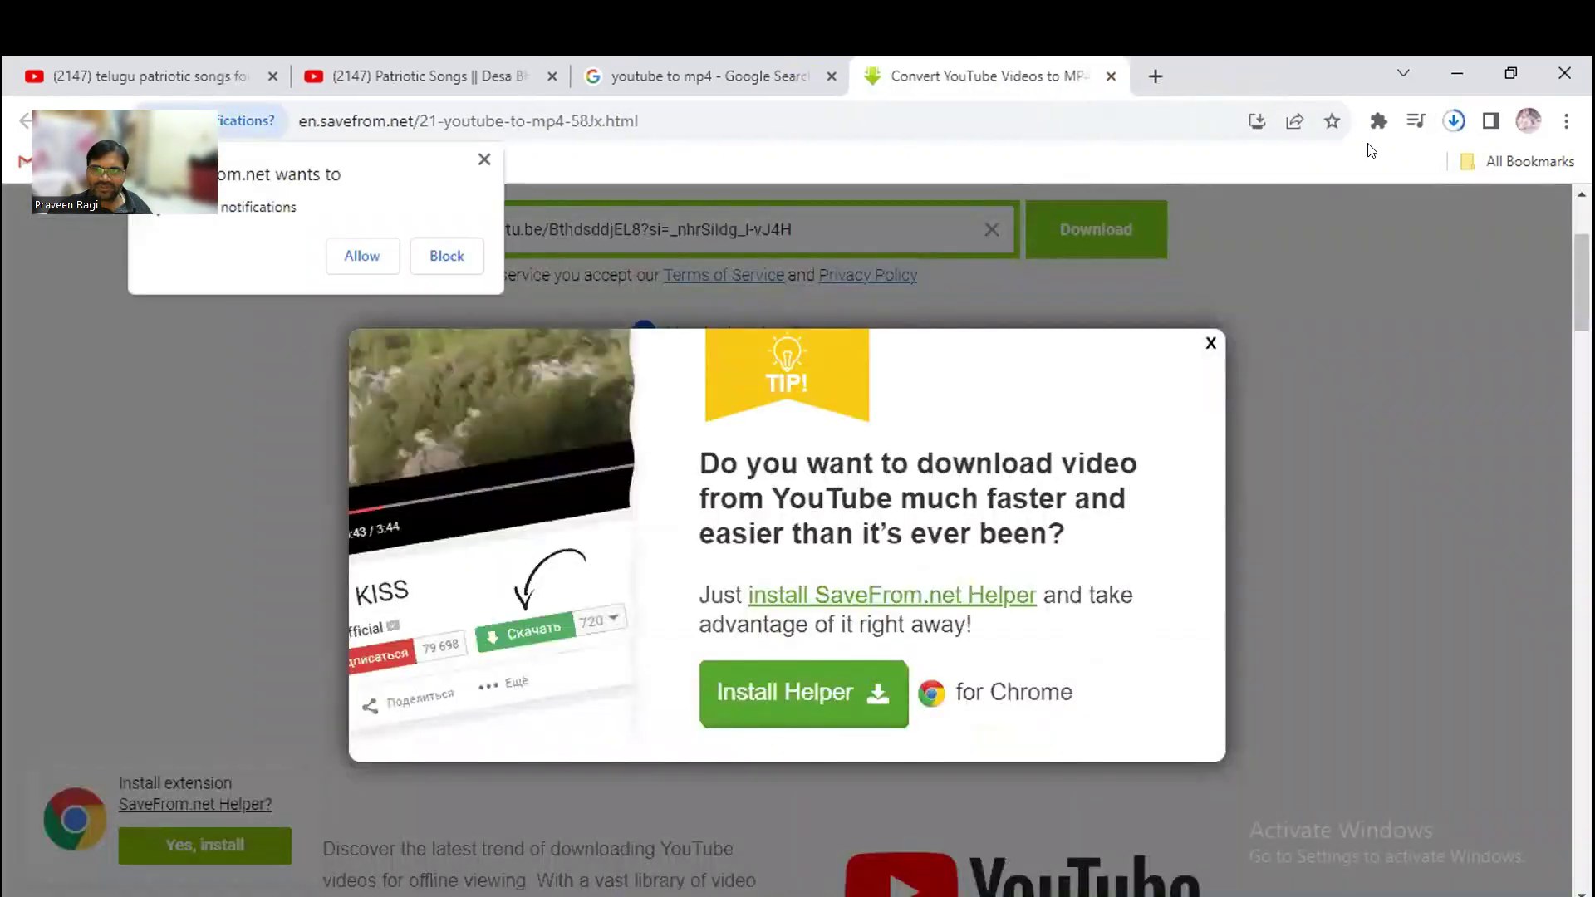
click(1454, 120)
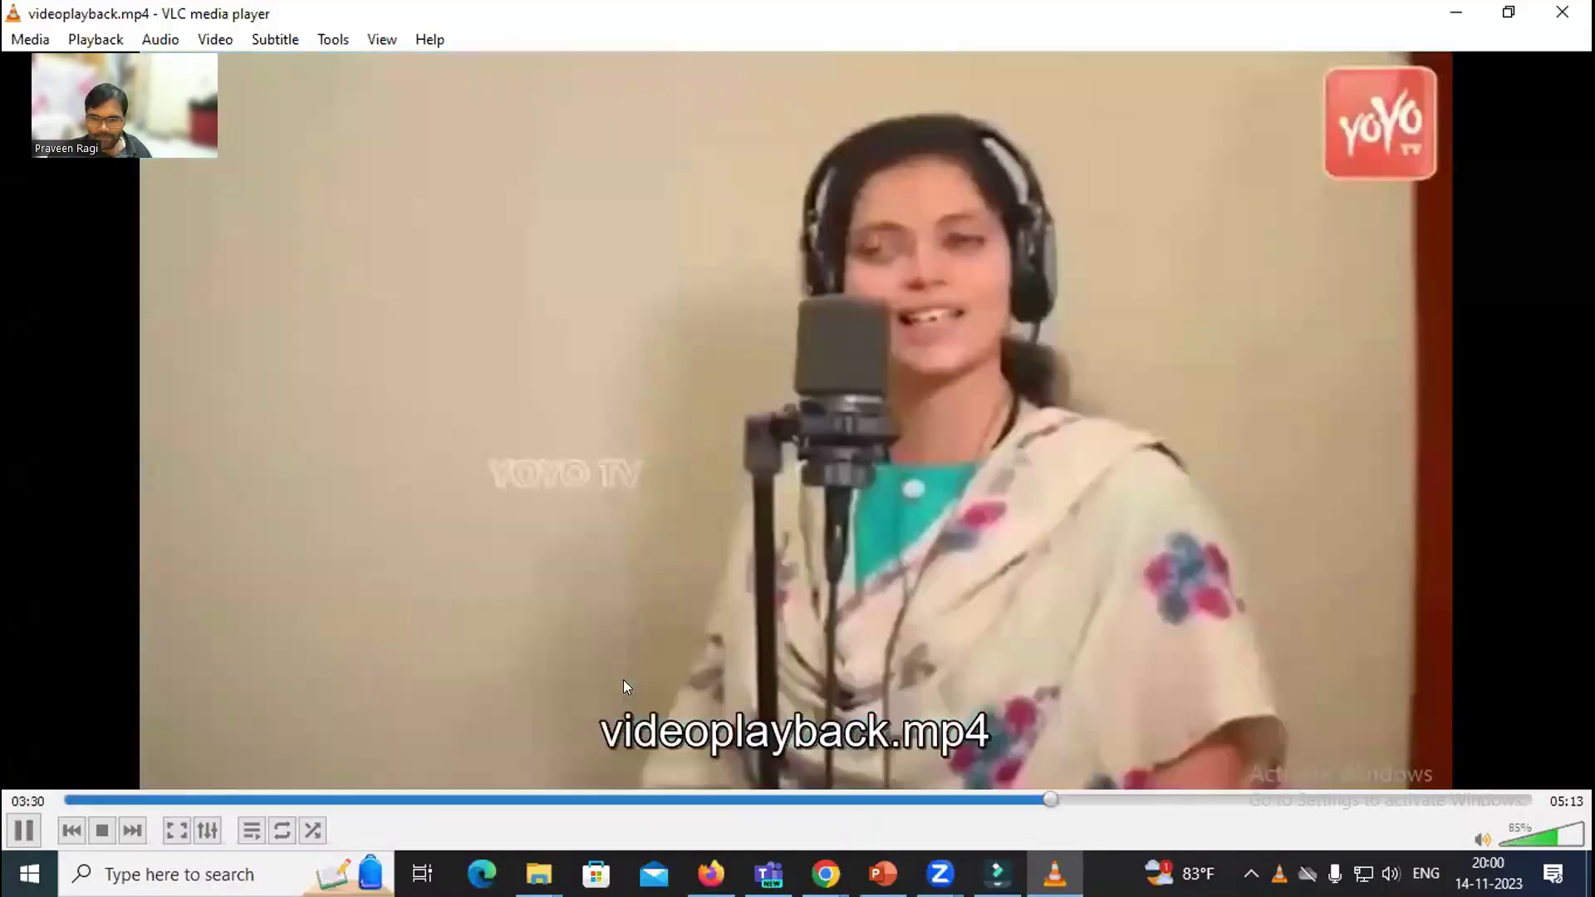
Preview videoplayback.mp4 in VLC media player, skipping to about 04:49, and close the player.
click(1264, 799)
click(1414, 799)
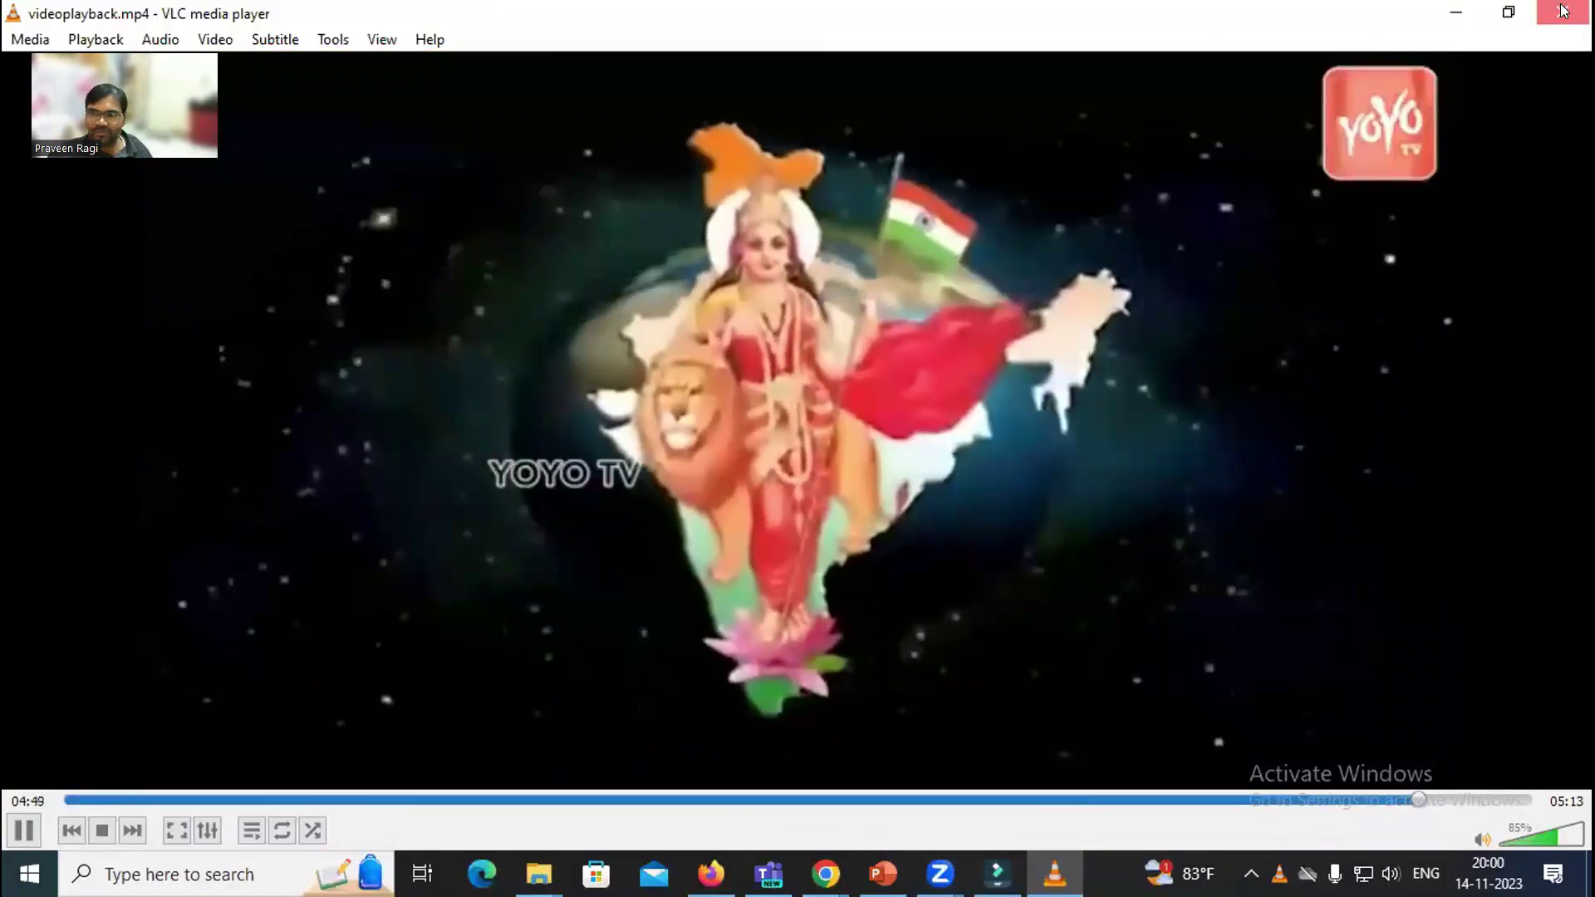
click(1562, 10)
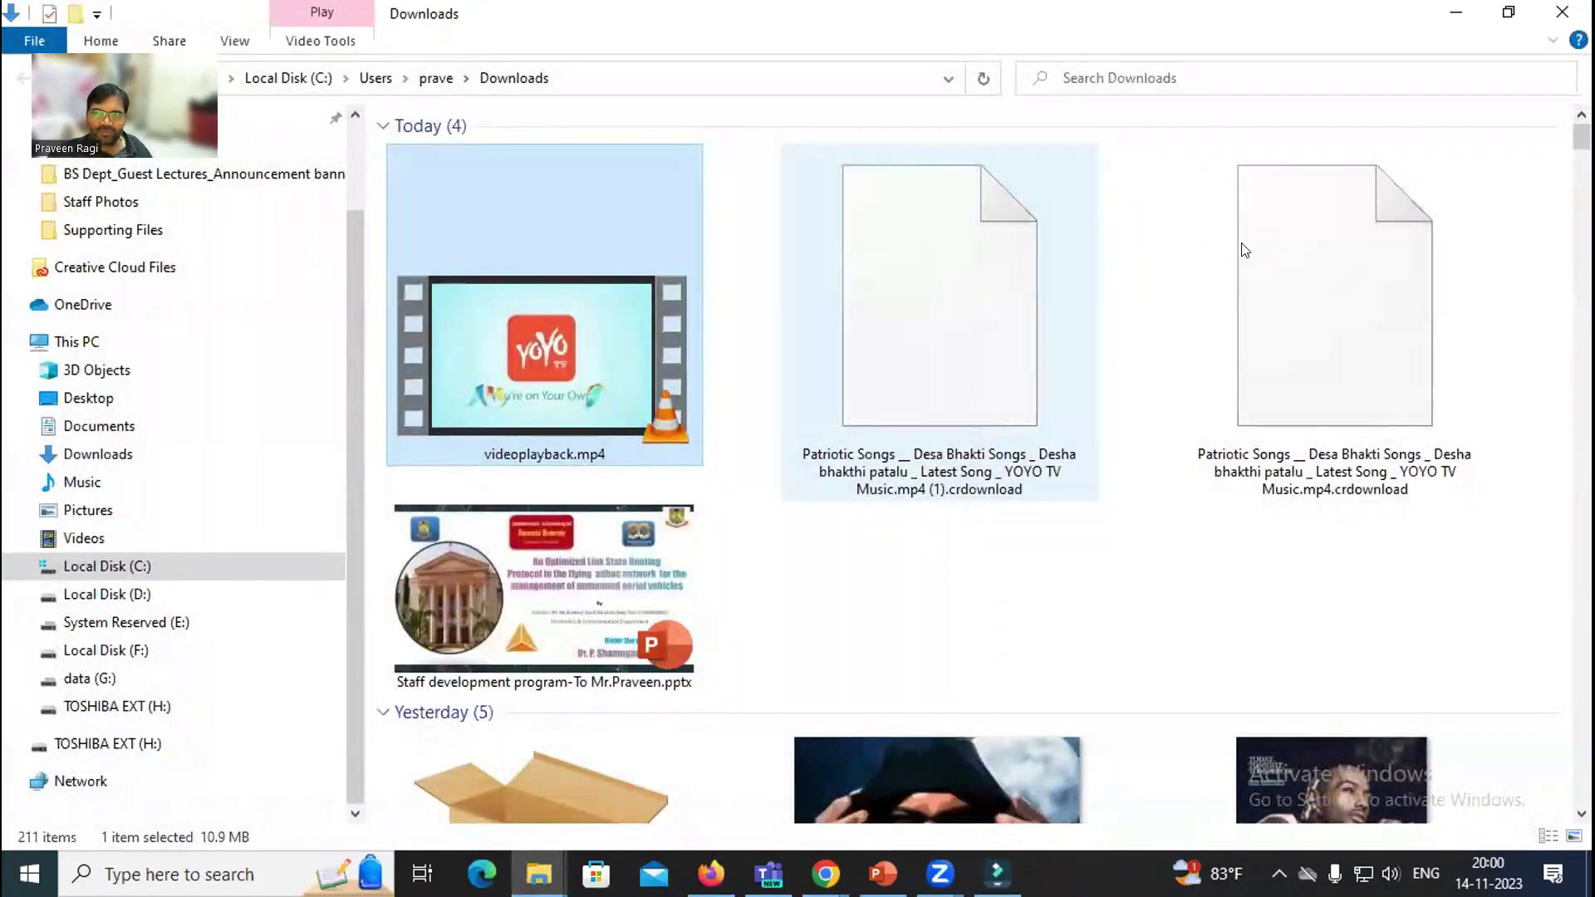
Minimize the Downloads folder and examine the converter page's guide on downloading MP4 videos and MP3s.
click(1456, 12)
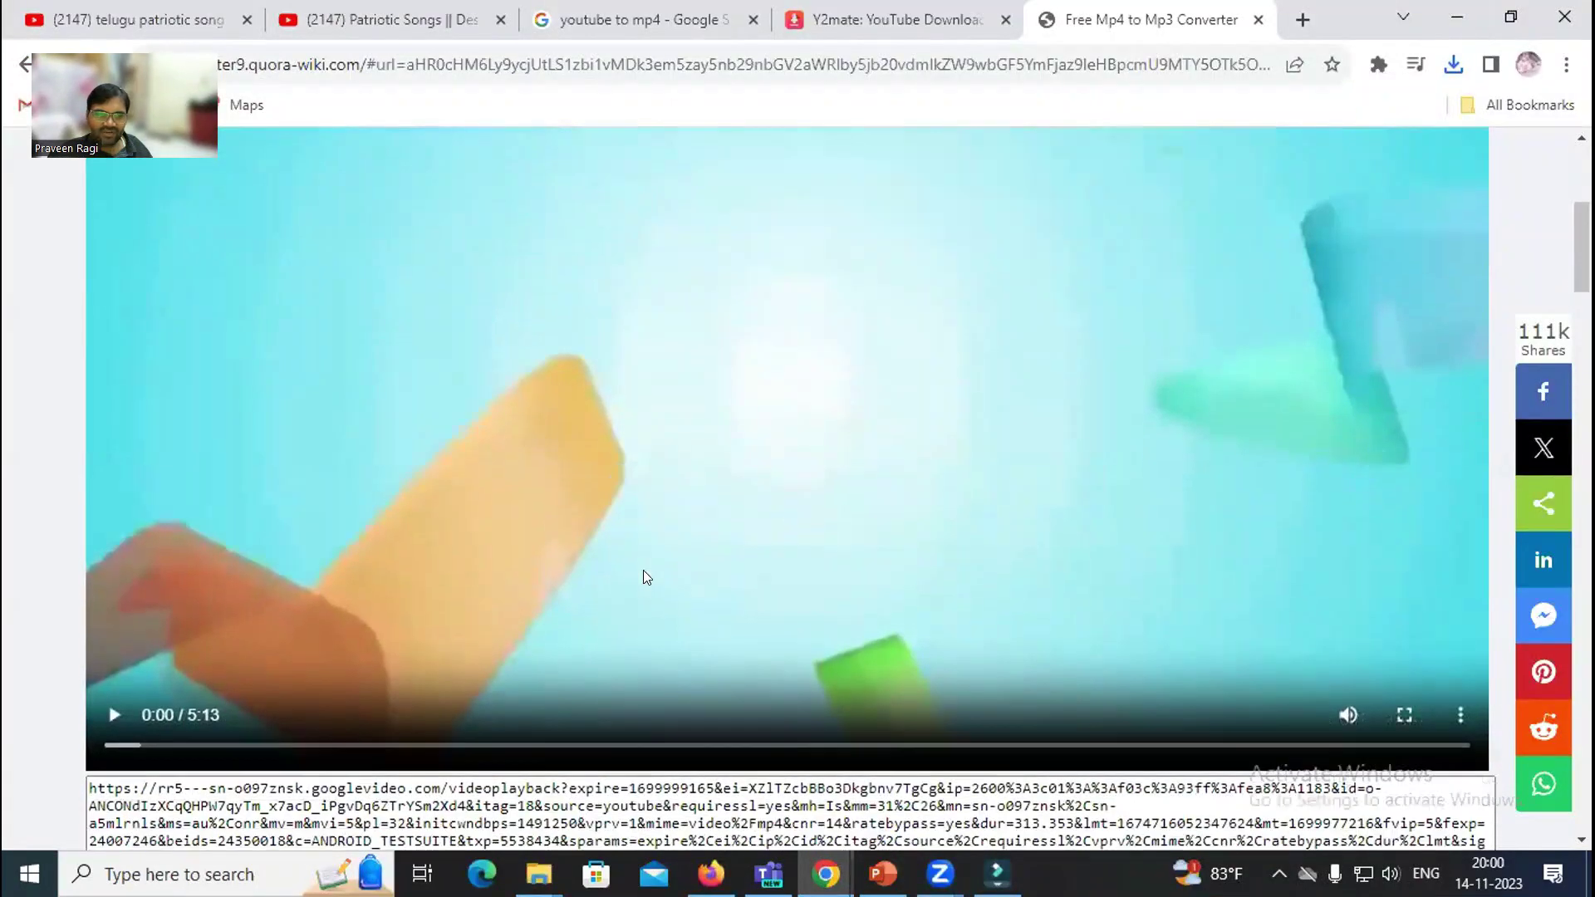
scroll(644, 569, down, 4)
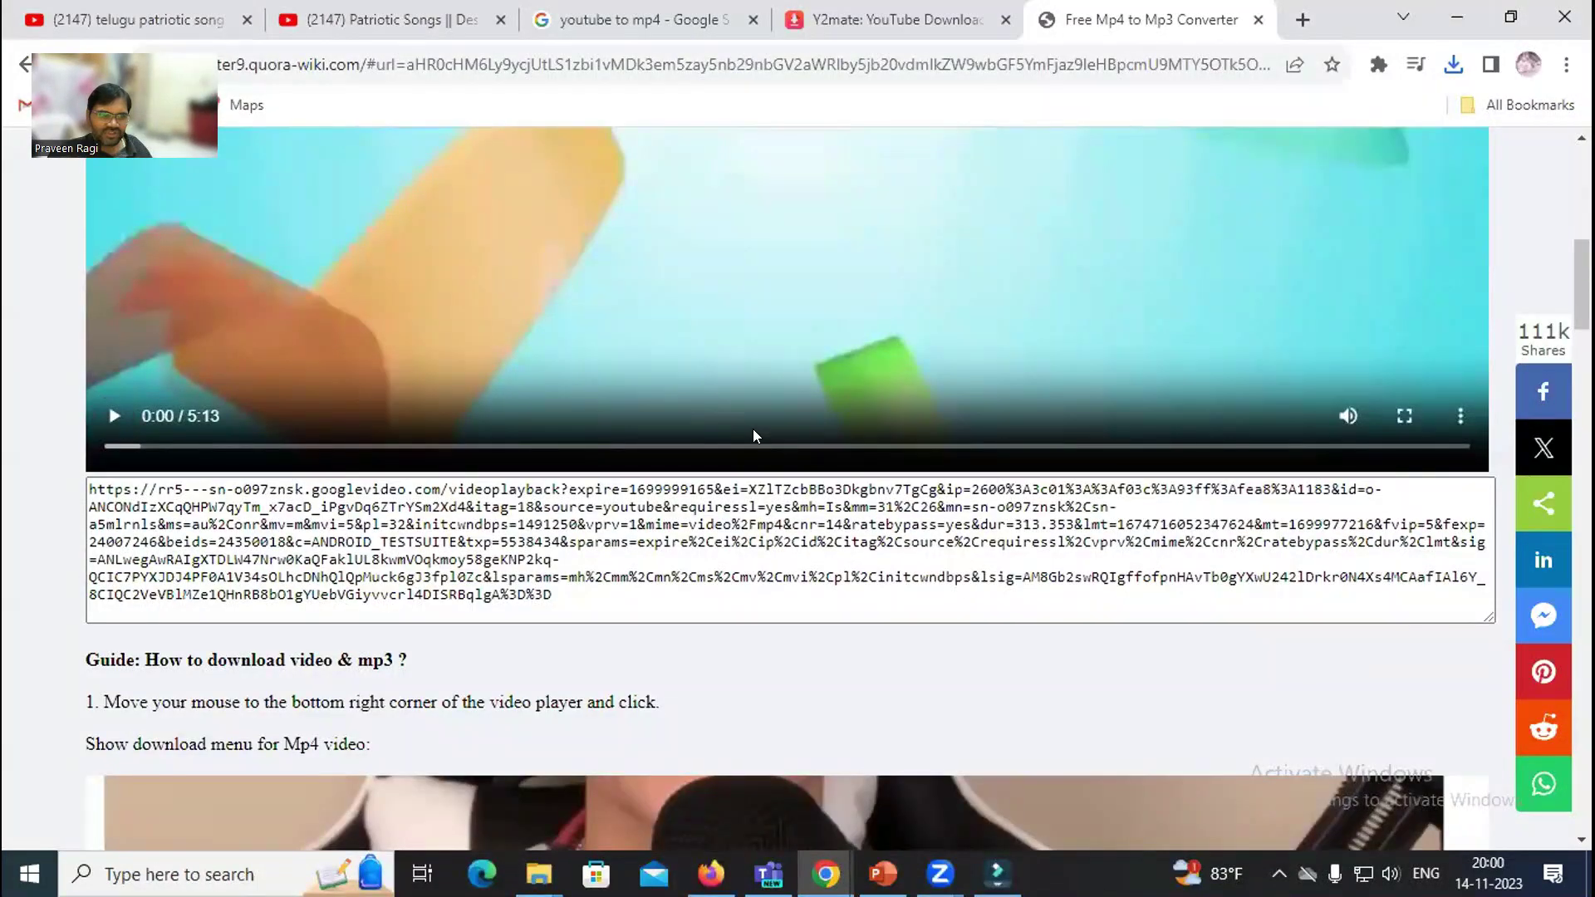
scroll(756, 429, down, 2)
scroll(756, 428, up, 2)
scroll(781, 439, down, 1)
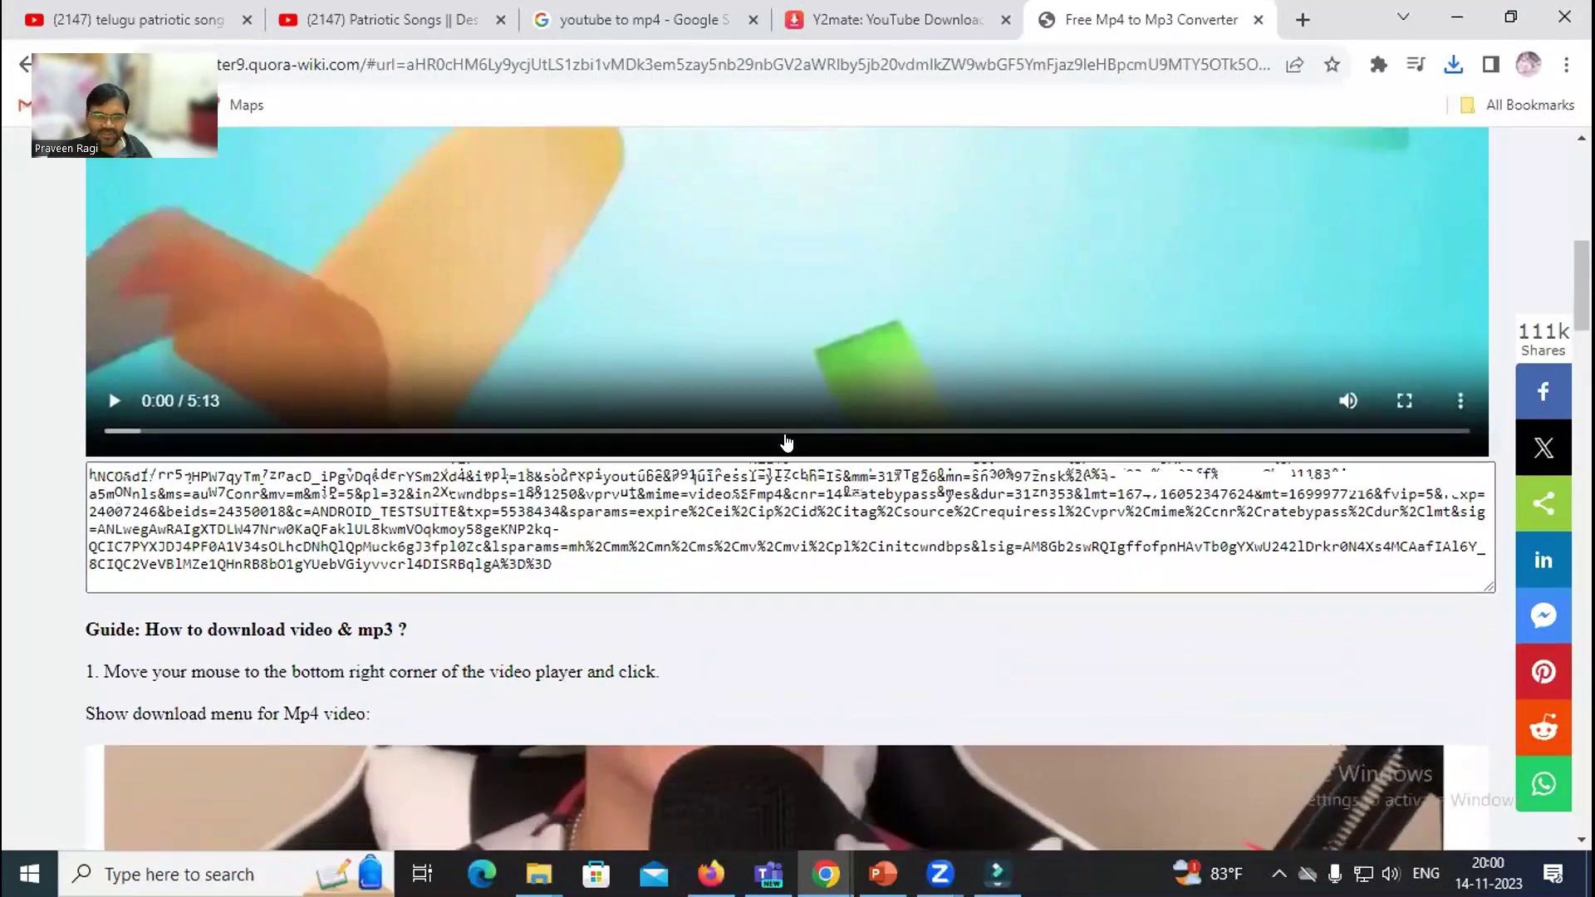
scroll(715, 504, down, 14)
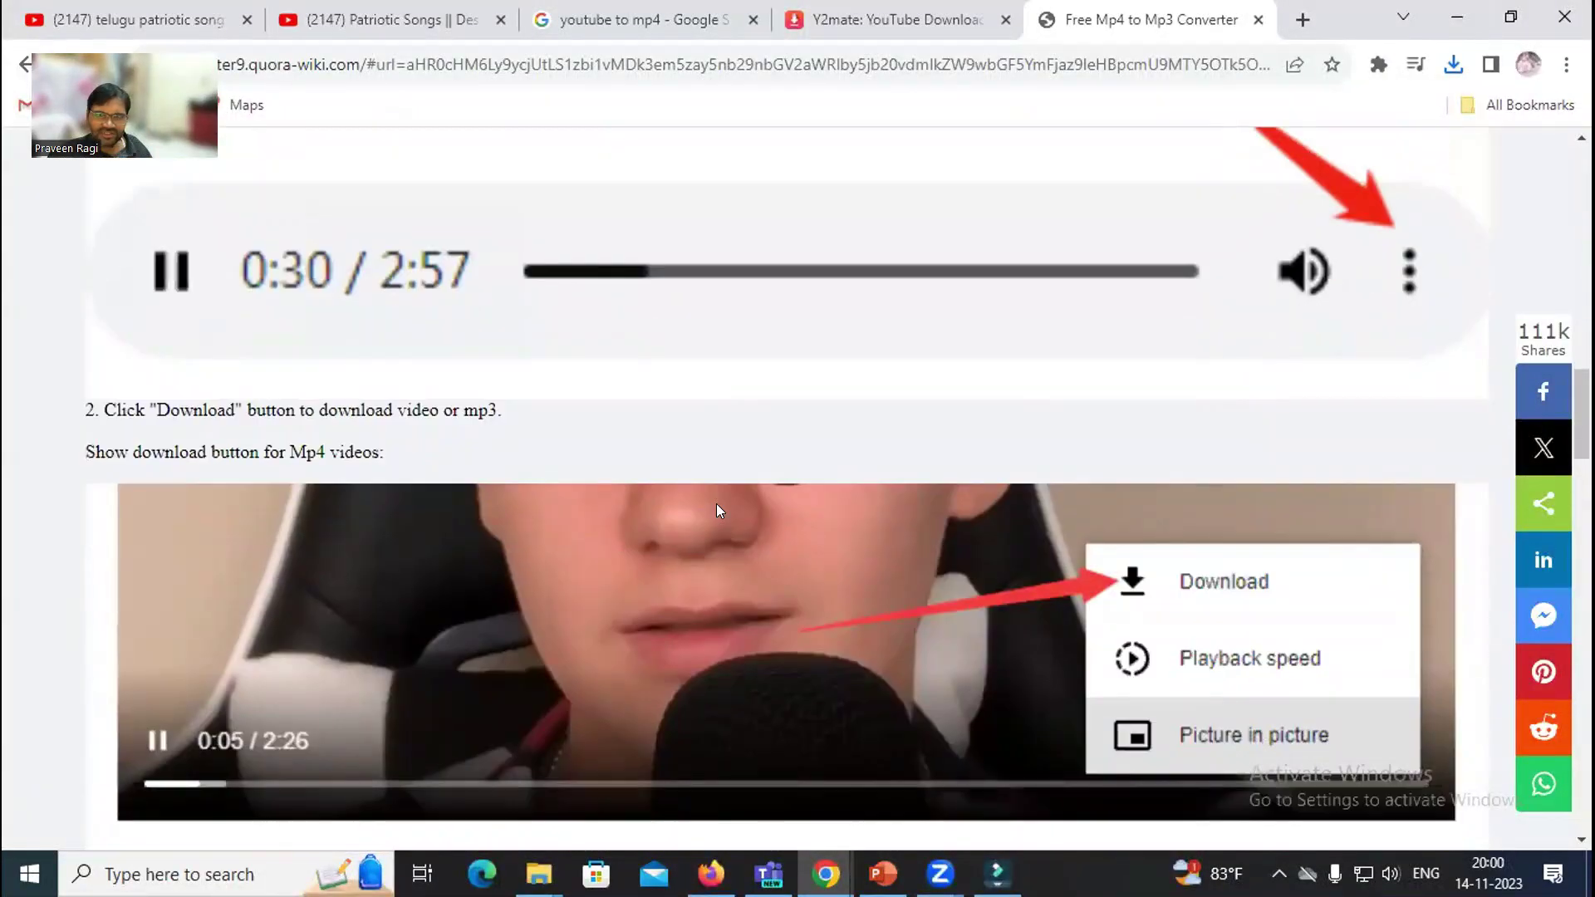
scroll(716, 503, up, 15)
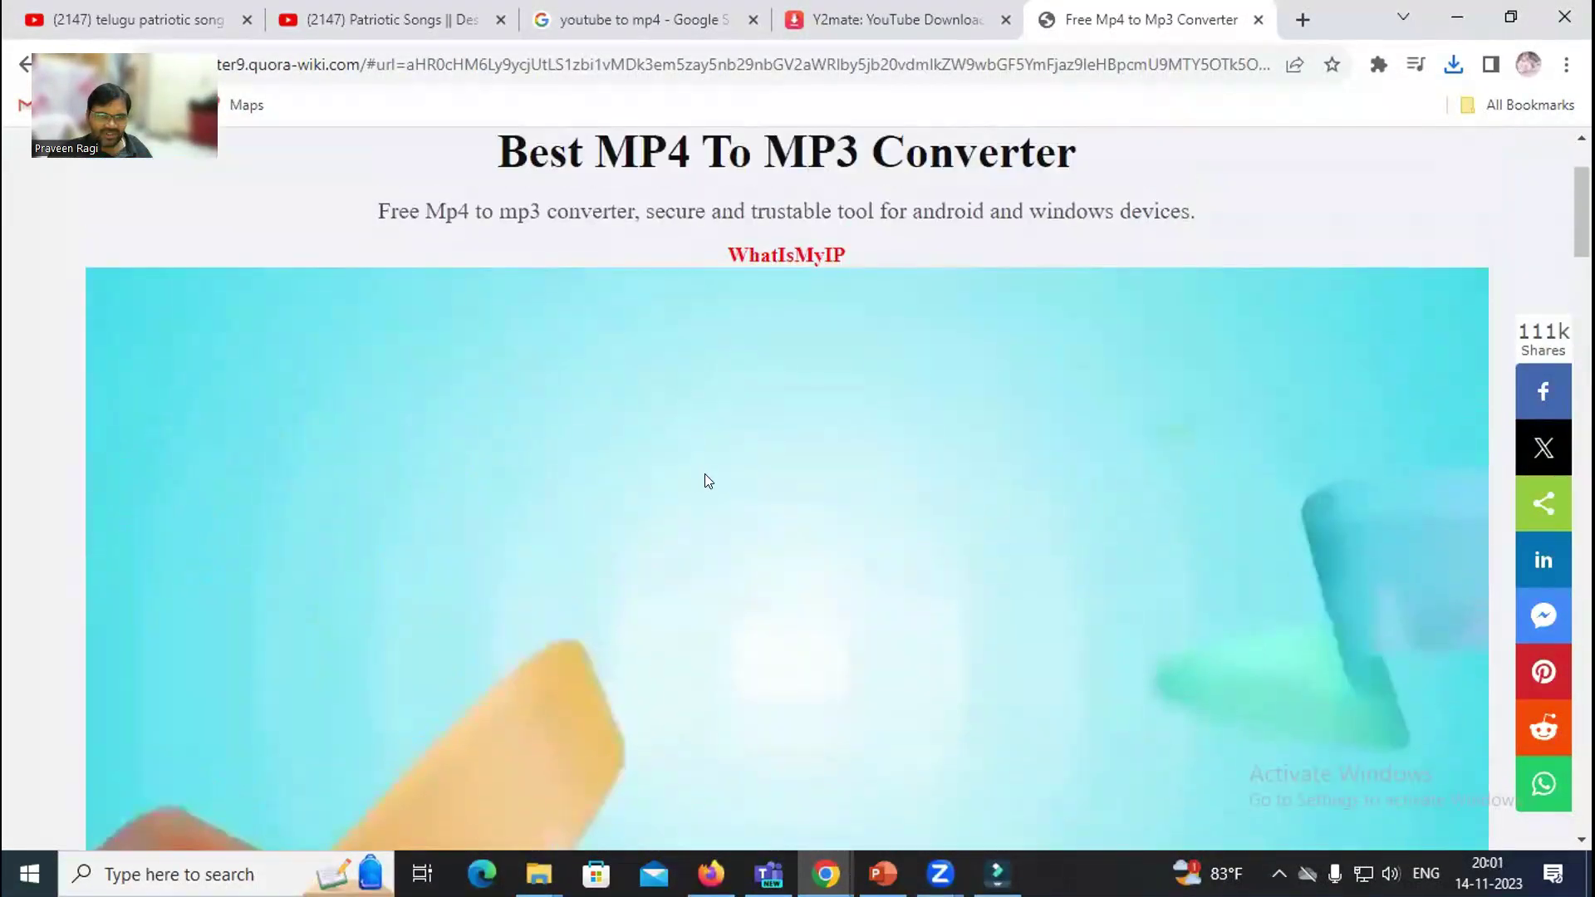
right_click(706, 475)
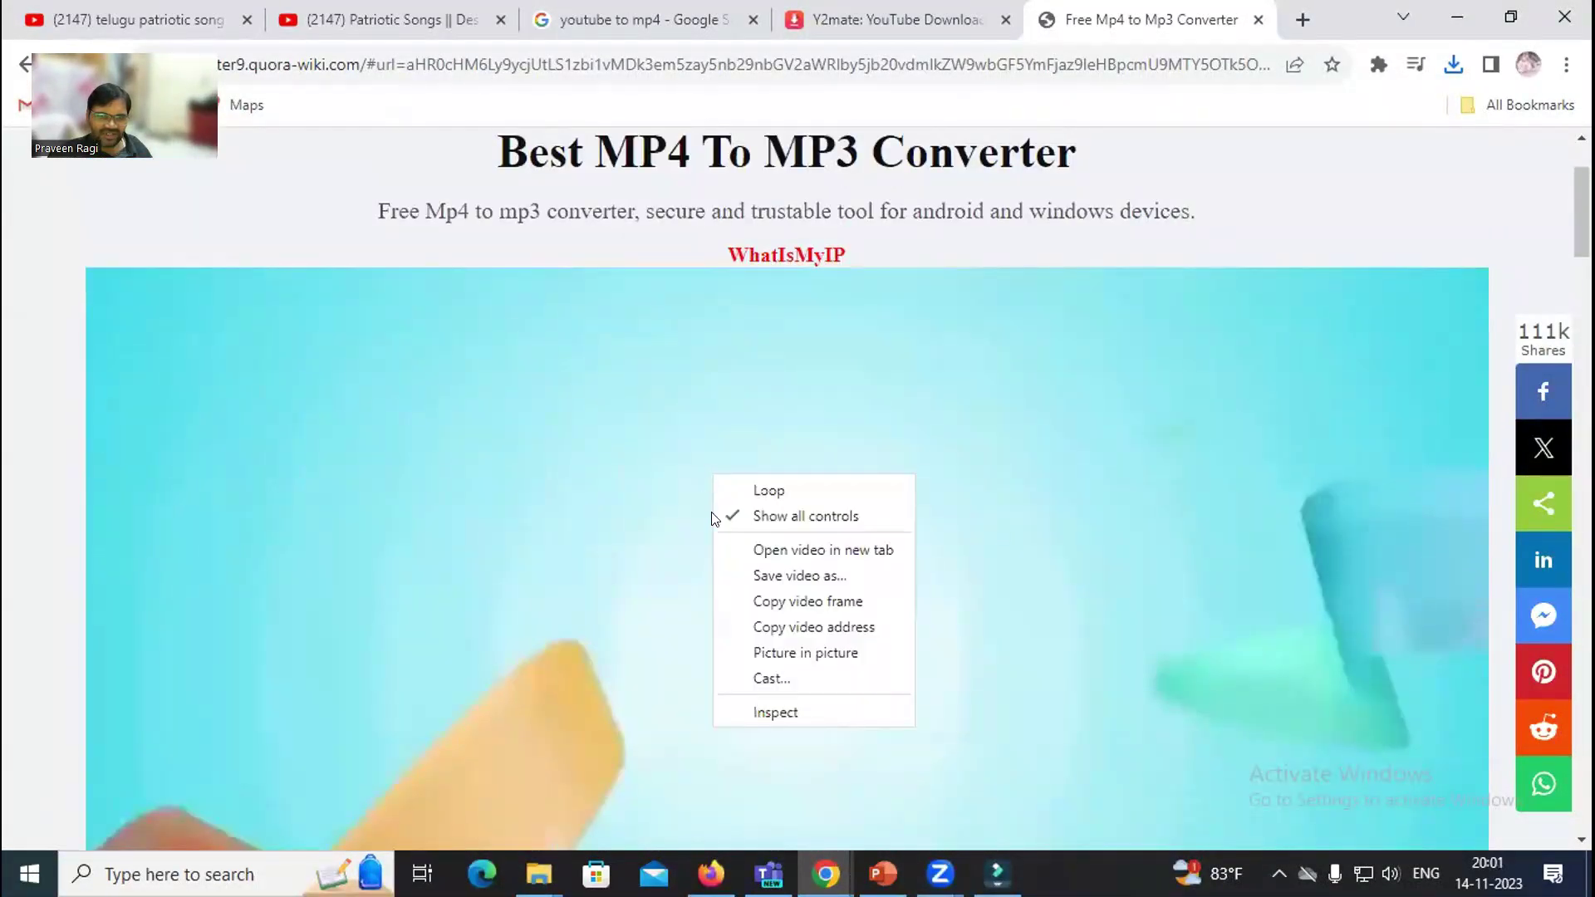
click(793, 575)
click(689, 654)
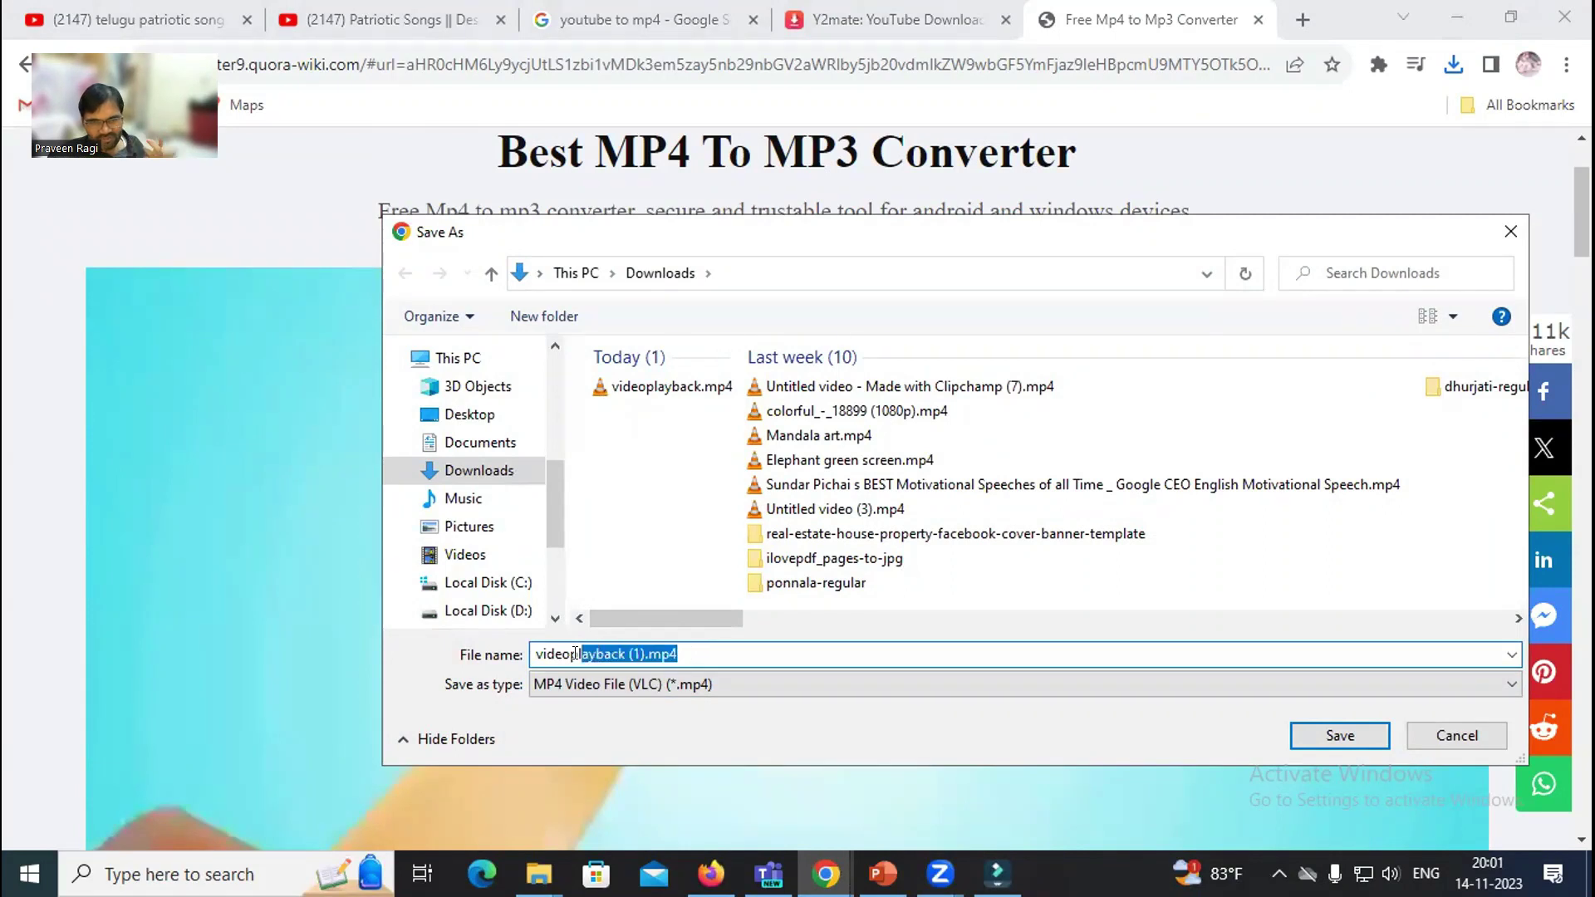
click(1457, 736)
right_click(675, 443)
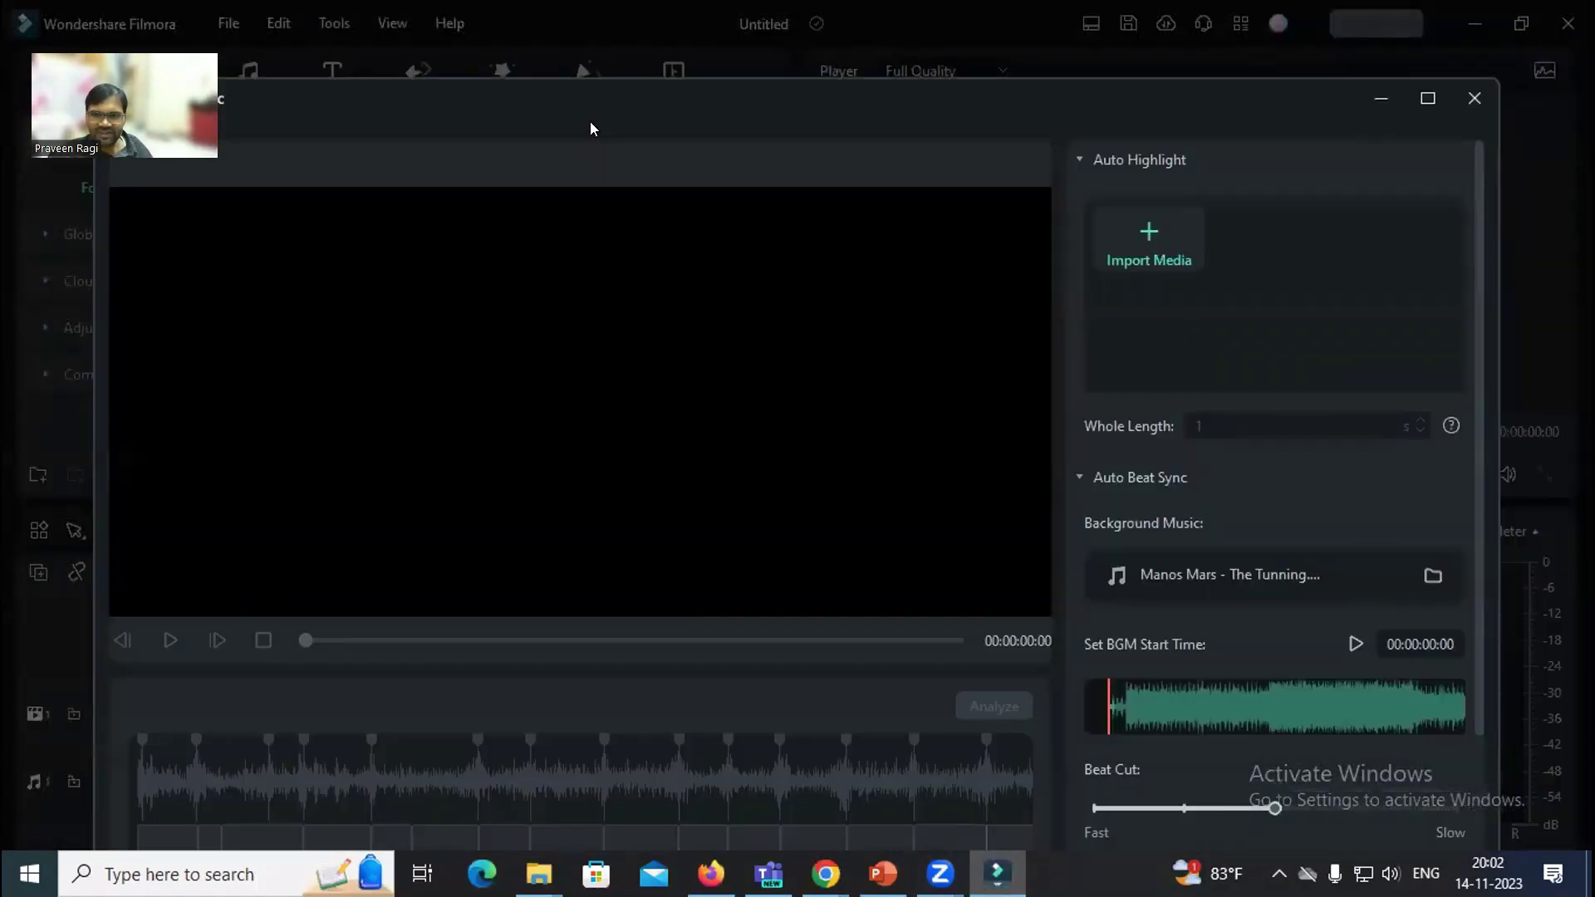
Import the downloaded videoplayback.mp4 into Filmora's Auto Beat Sync as Auto Highlight media and move the Auto Beat Sync window up.
click(1201, 344)
click(611, 250)
click(1188, 595)
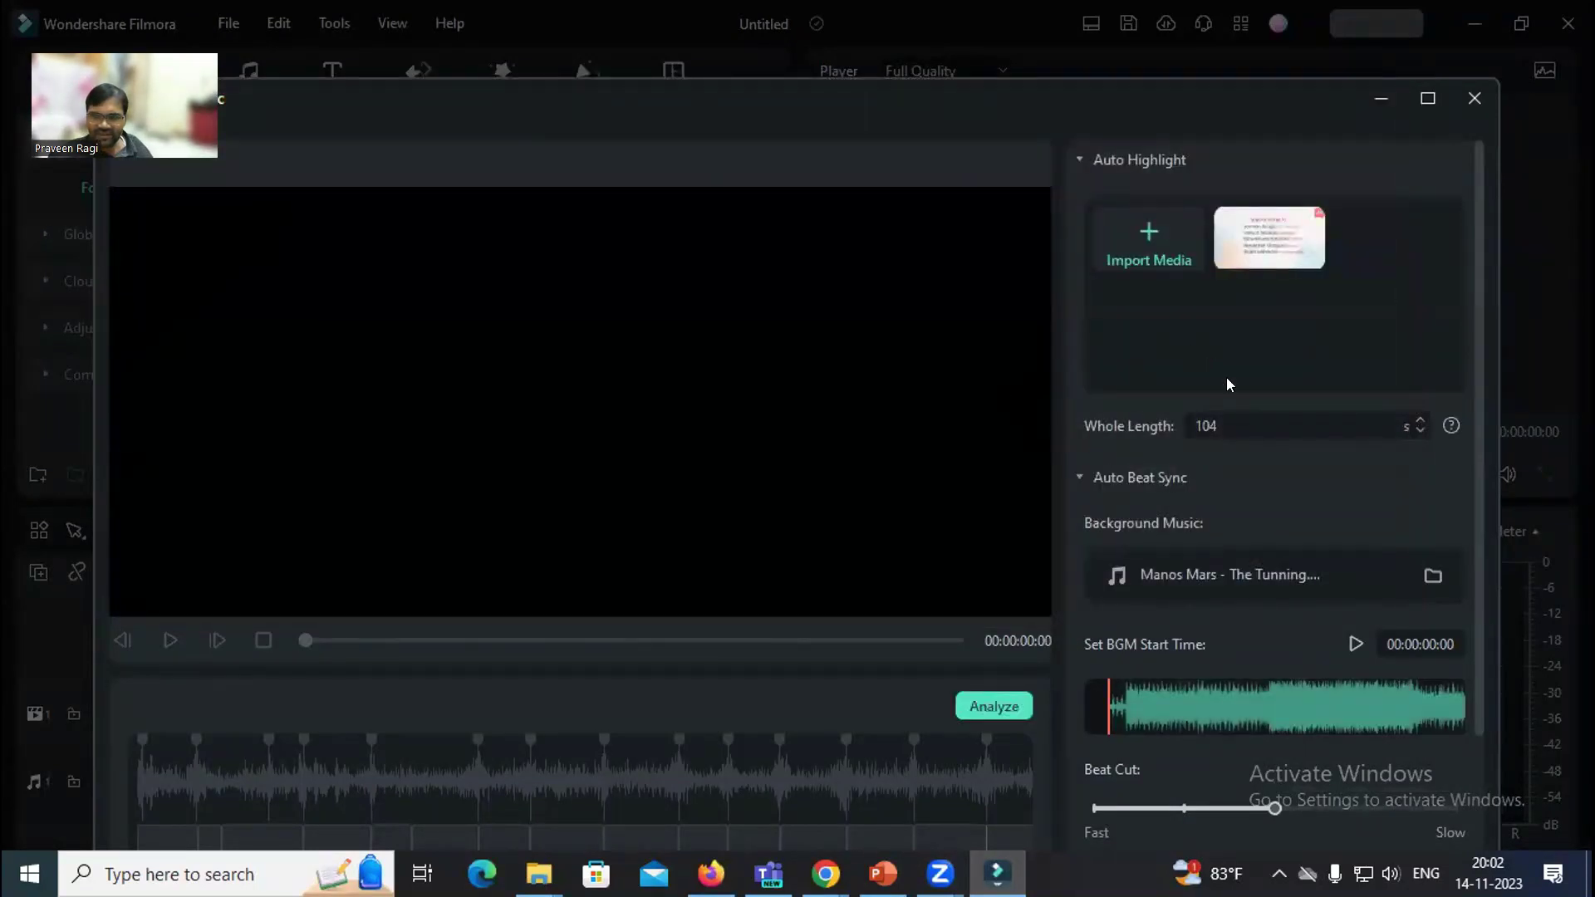
drag(1166, 100, 1207, 49)
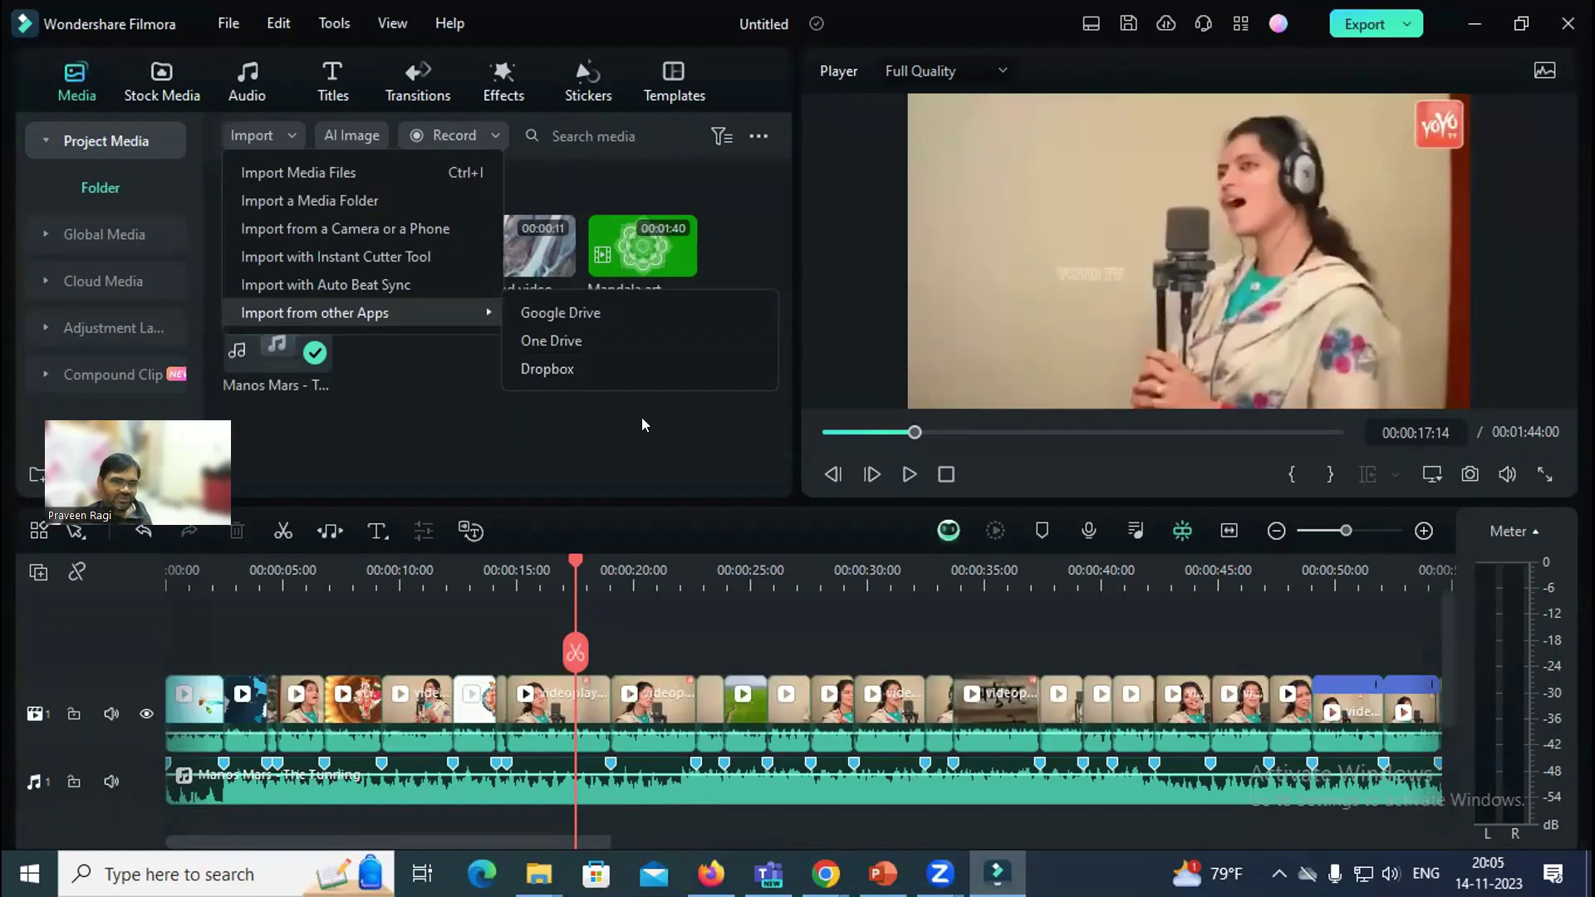
Show the cloud services available for importing project media from other apps.
click(432, 414)
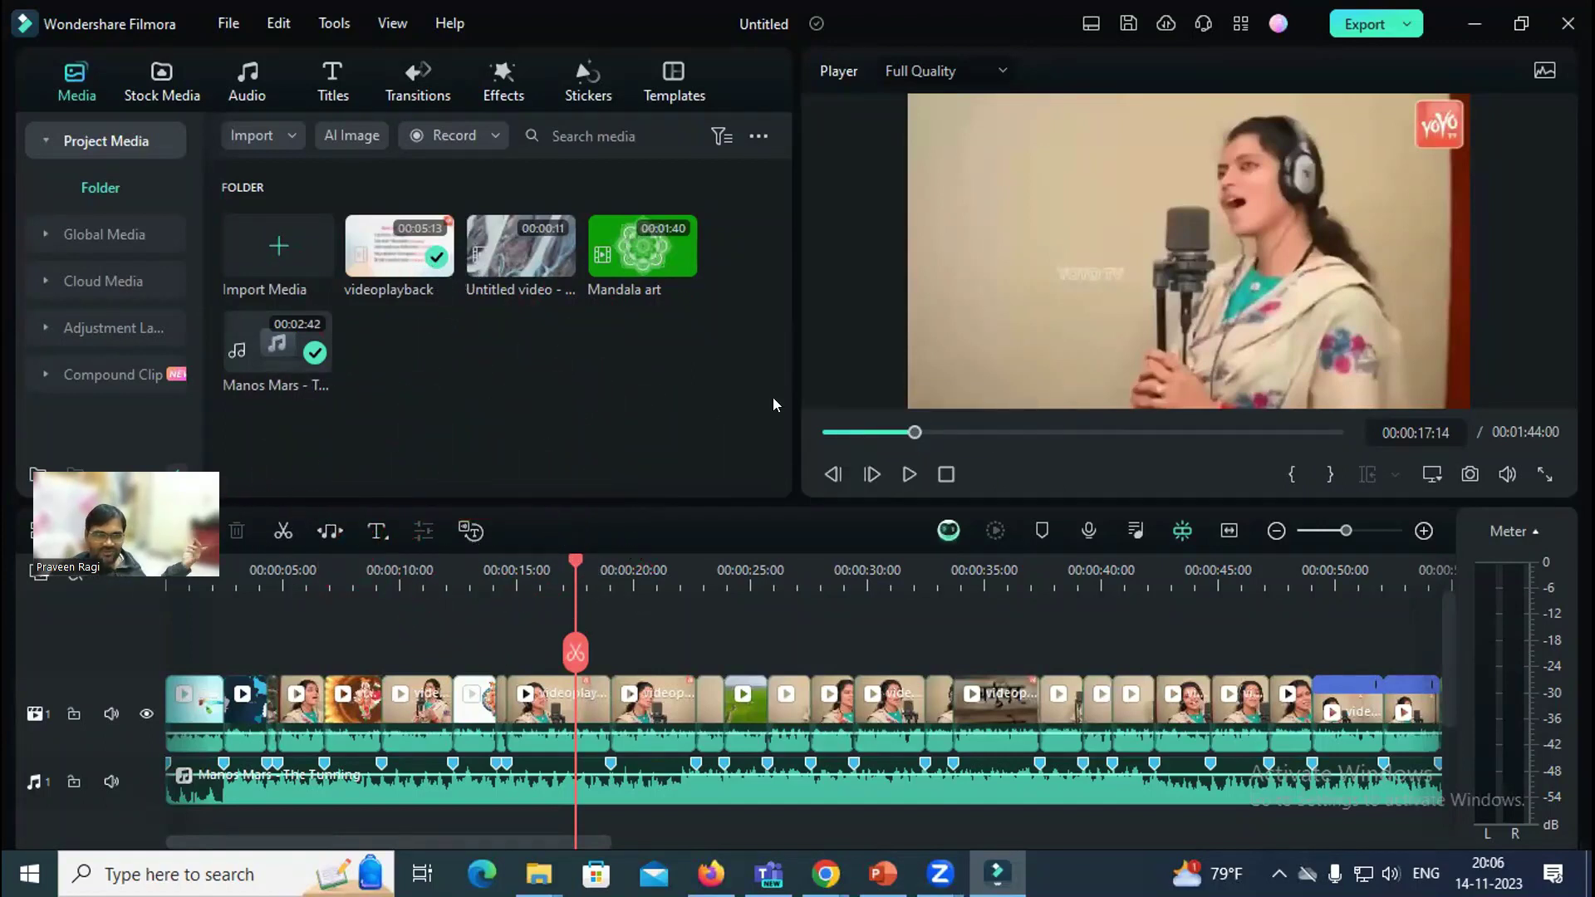
click(272, 135)
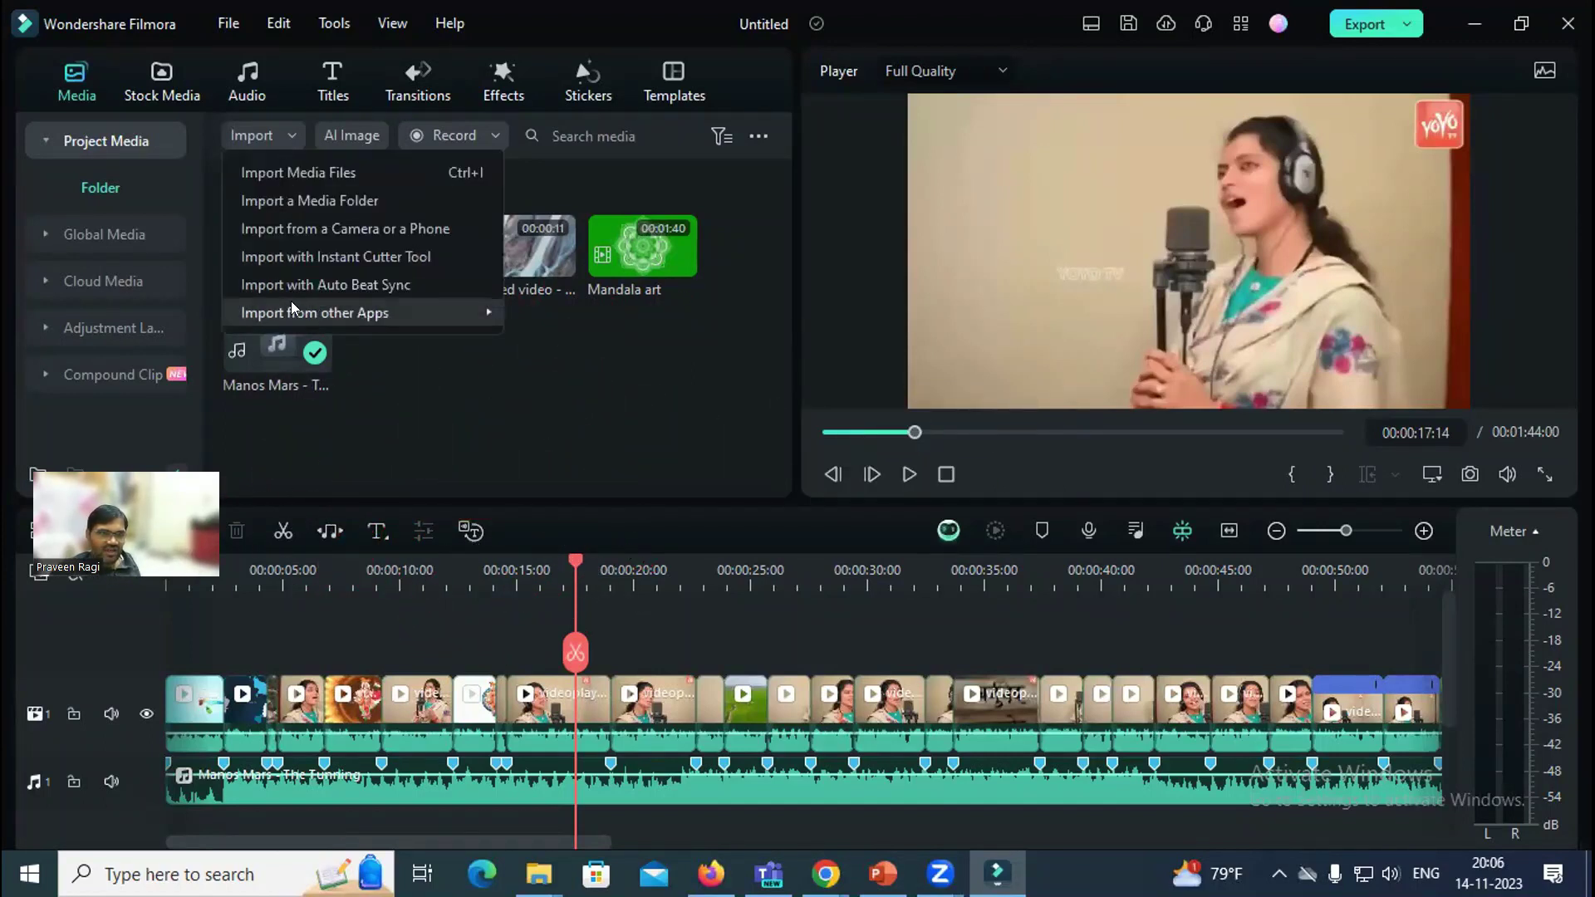
mouse_move(349, 314)
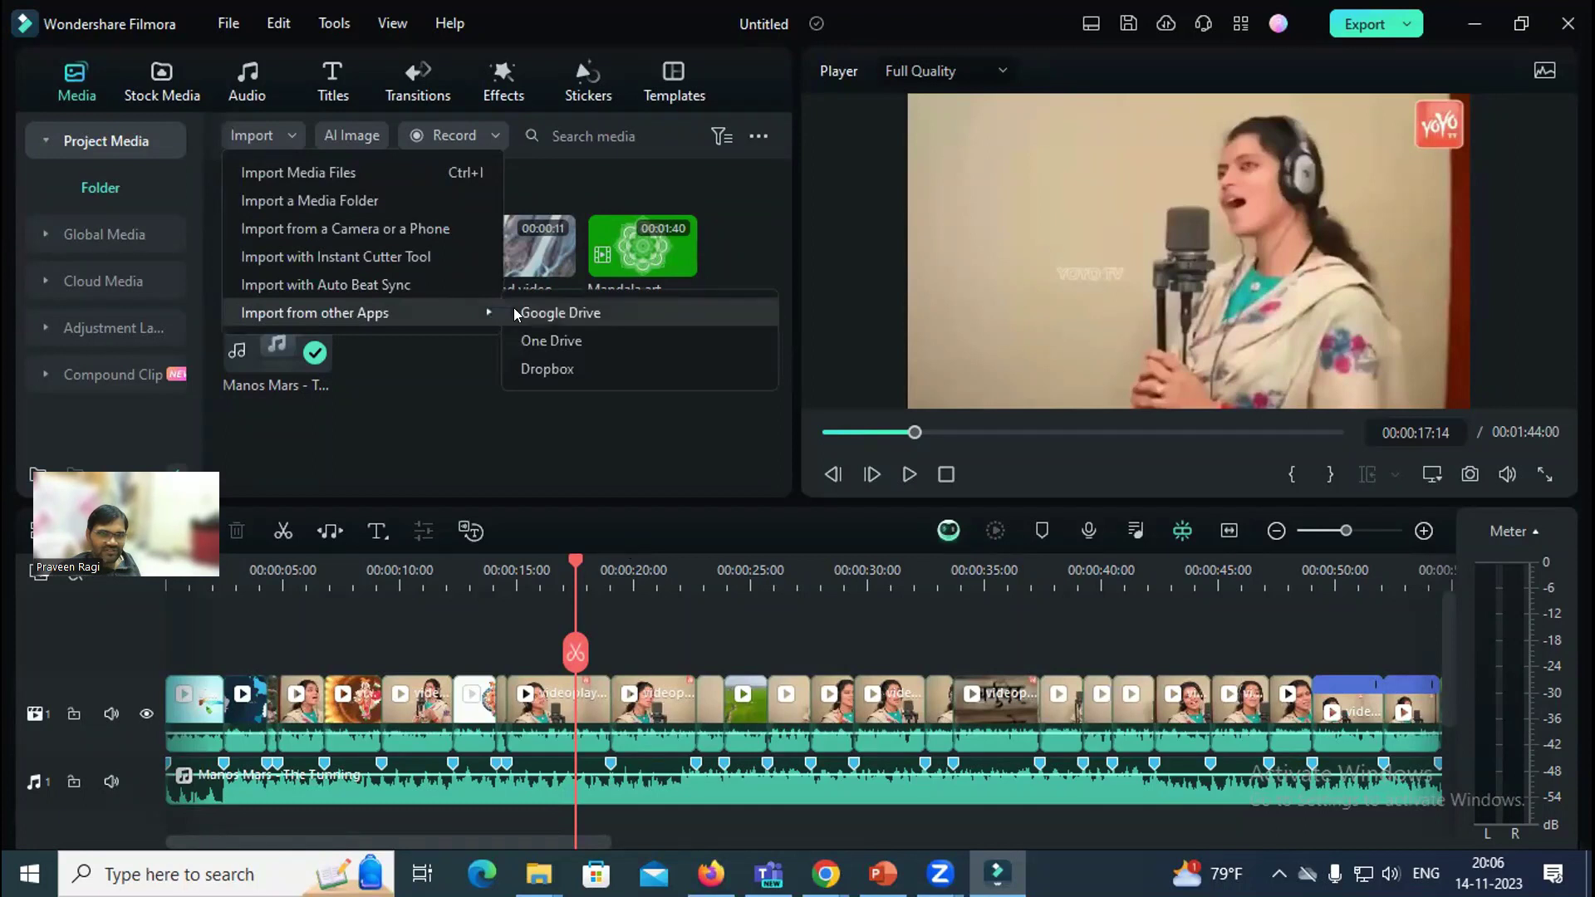